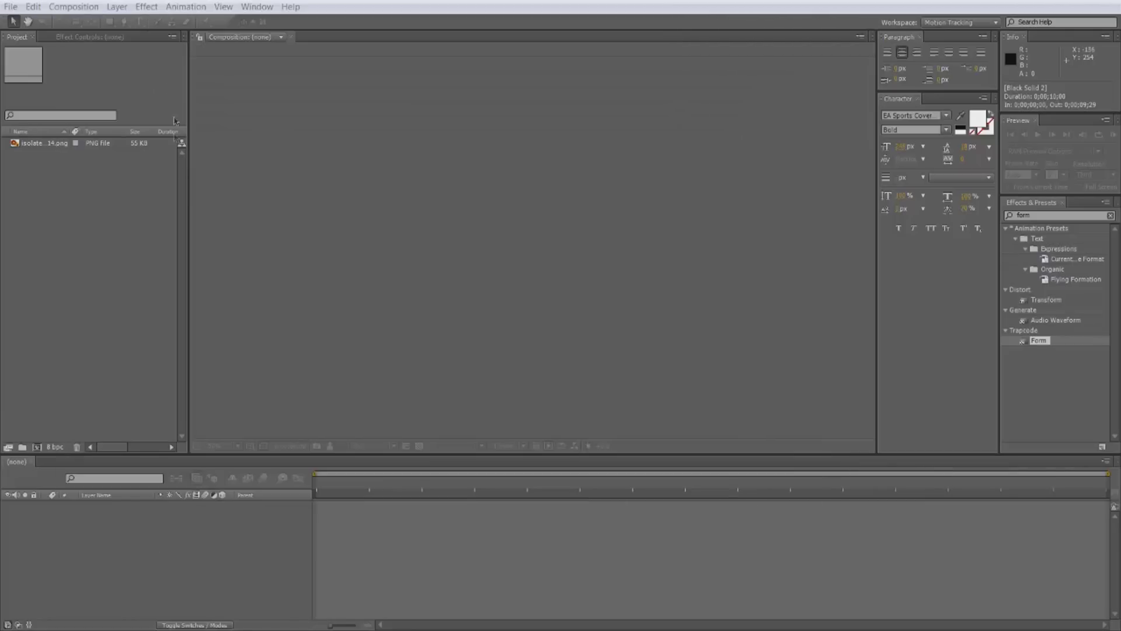
- Create a 1920 x 1080 composition with the HDTV 1080 29.97 preset, third resolution and a 10-second duration
click(90, 7)
click(88, 23)
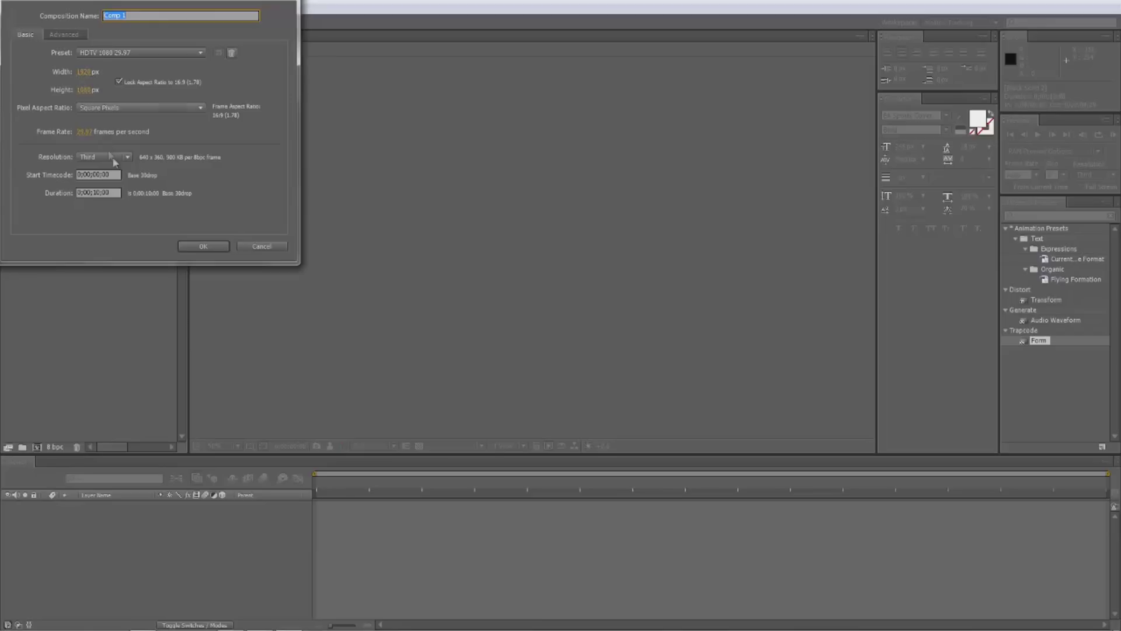
click(207, 248)
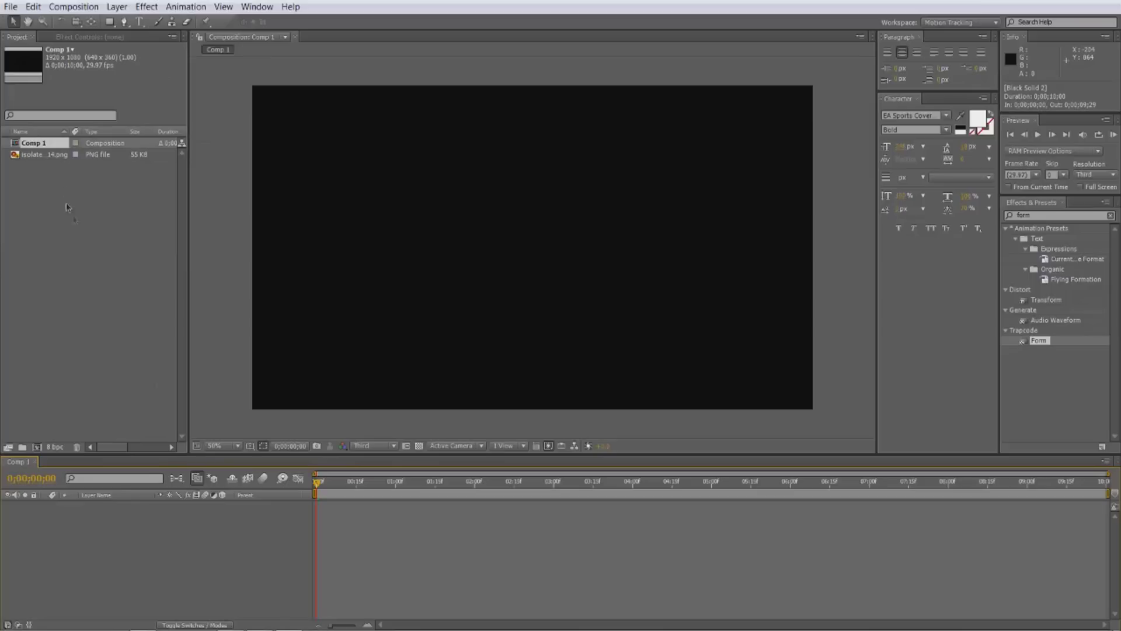
- Add the isolatedartz logo 2014.png image to the composition and scale it up to 120%
click(33, 156)
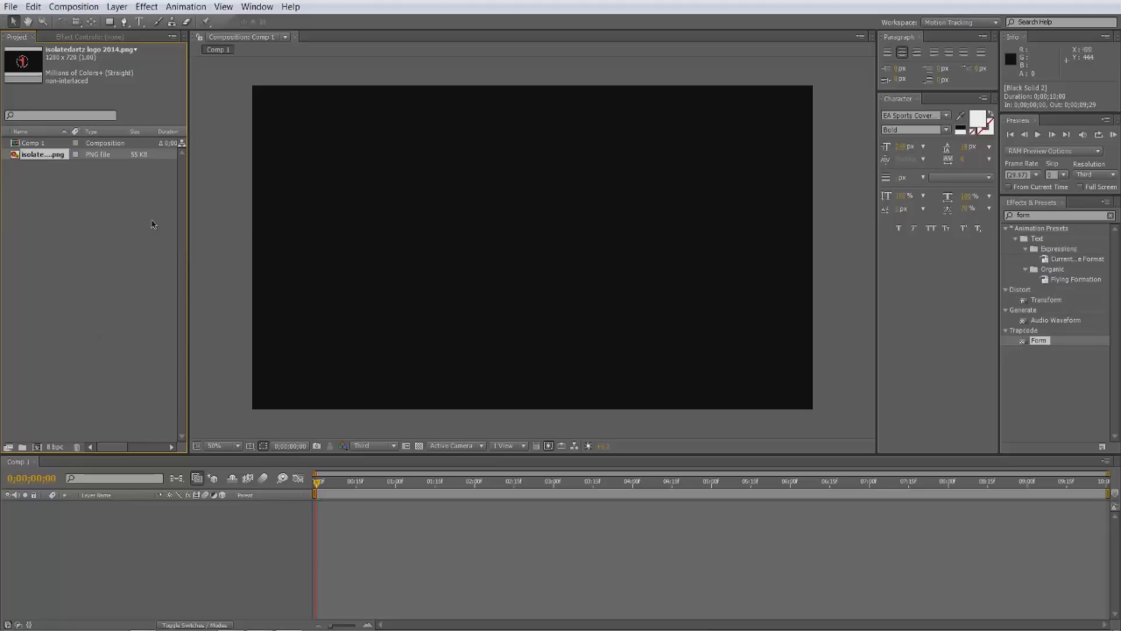
drag(35, 156, 178, 517)
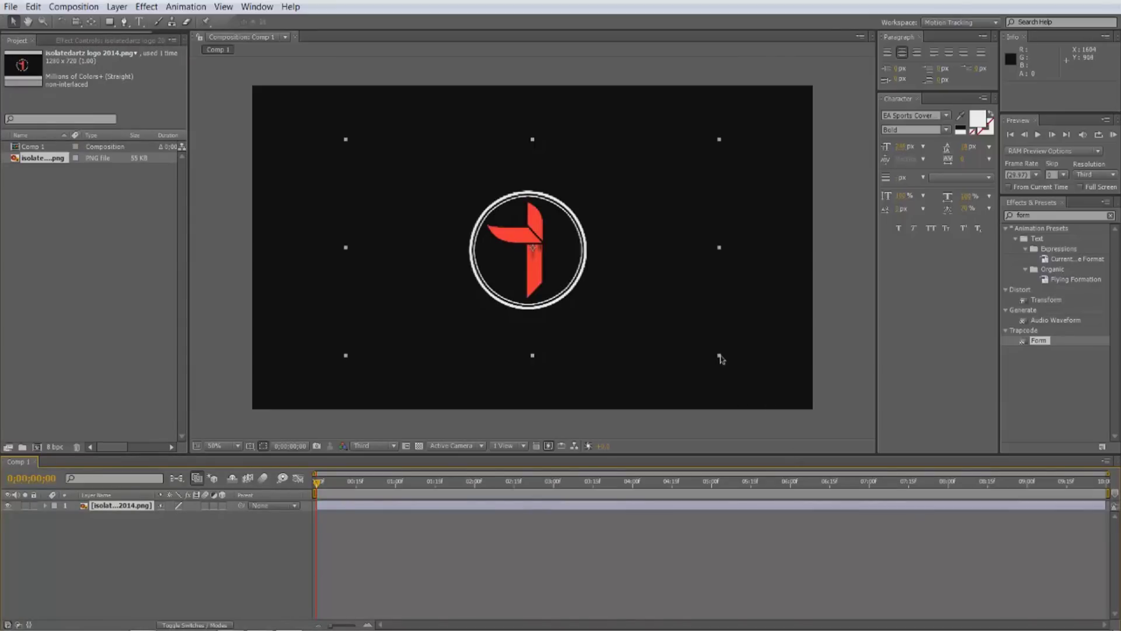
drag(720, 357, 758, 377)
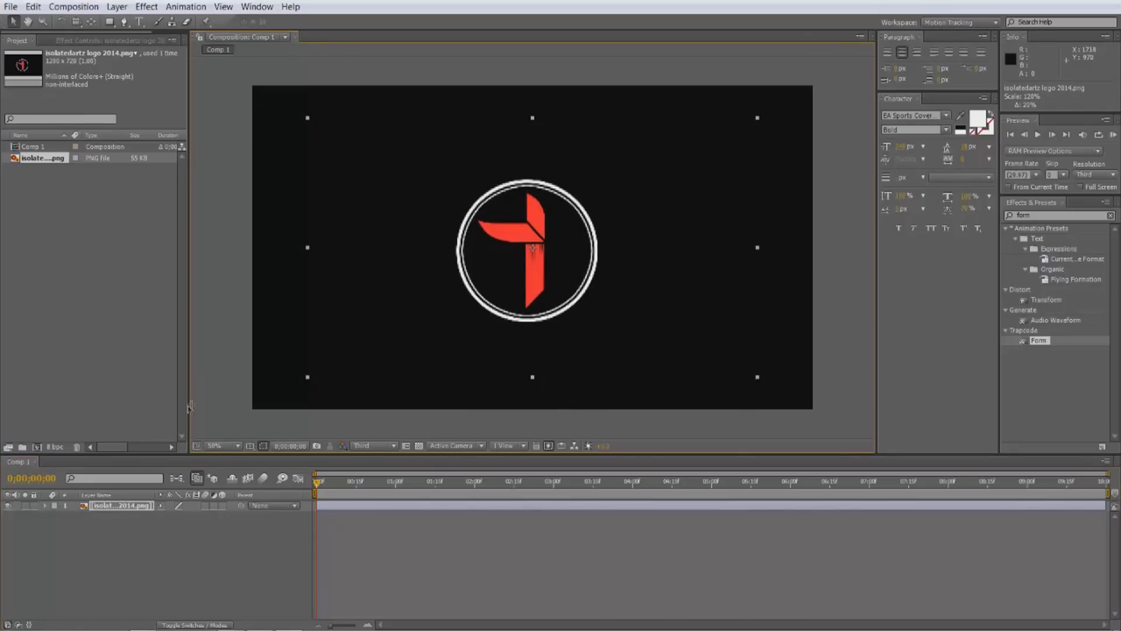
- Set the preview resolution to Half and duplicate the logo layer twice so there are three copies
click(371, 447)
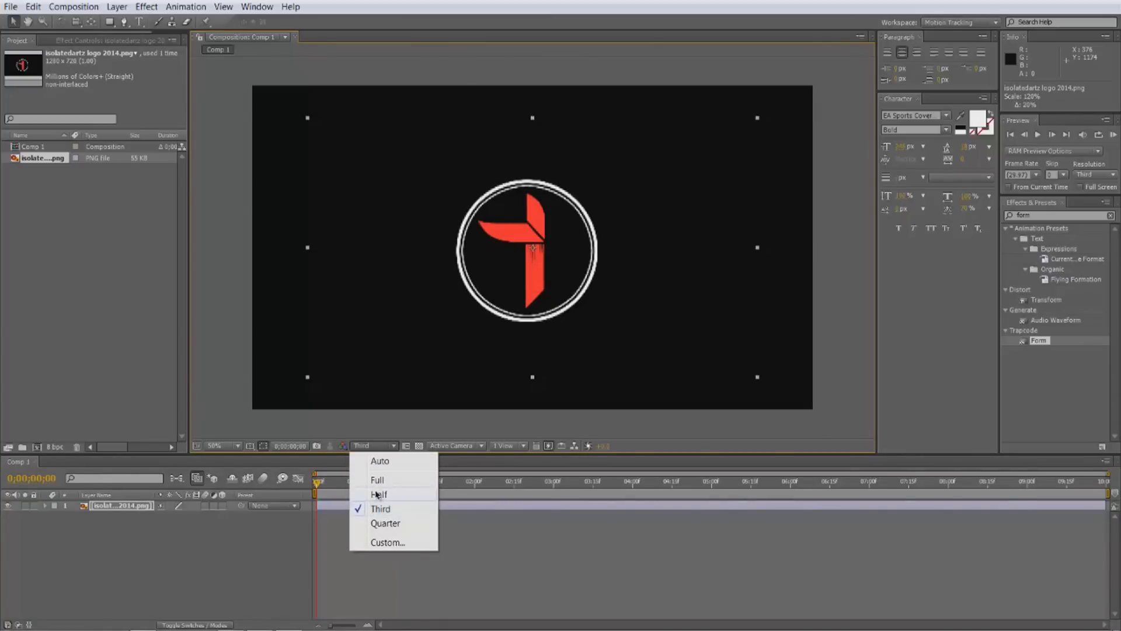
click(377, 495)
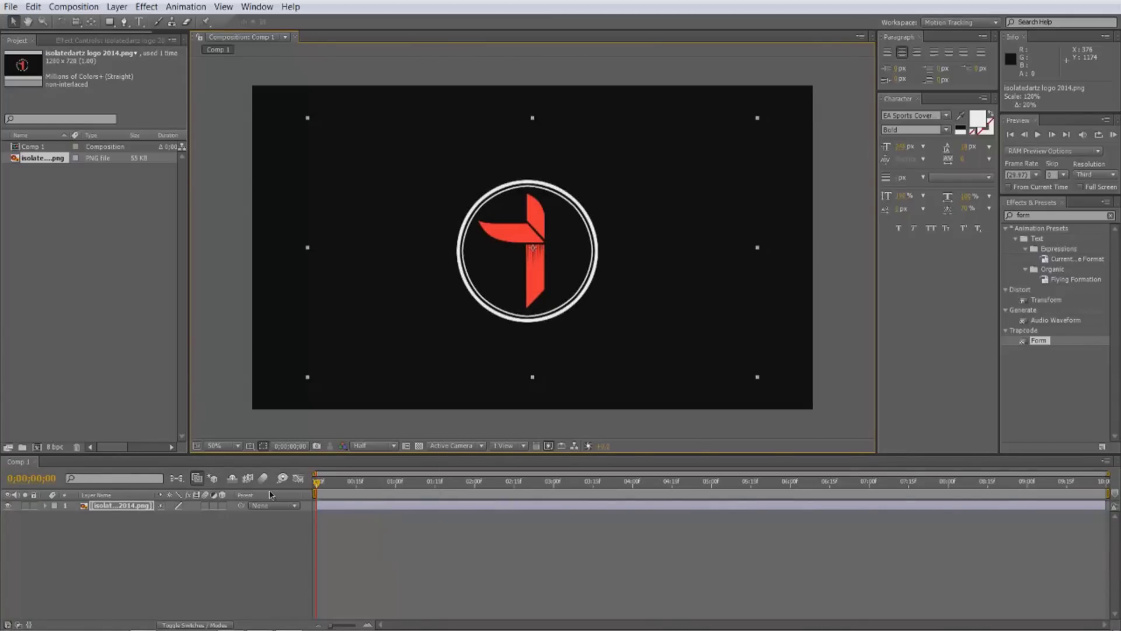
click(122, 496)
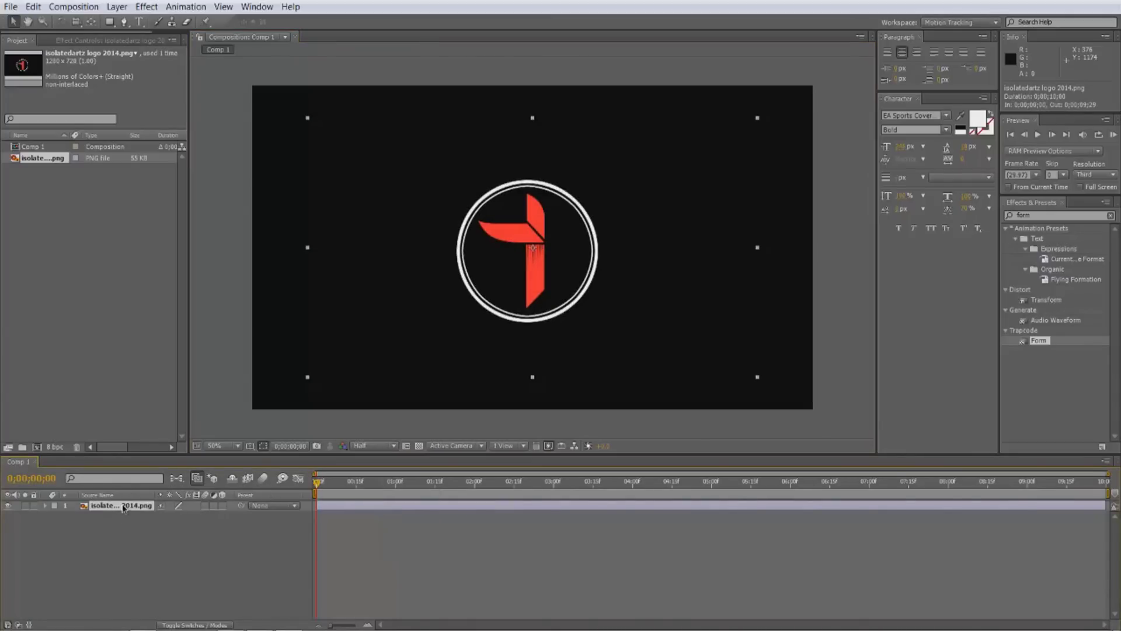
key(ctrl+c)
key(ctrl+v)
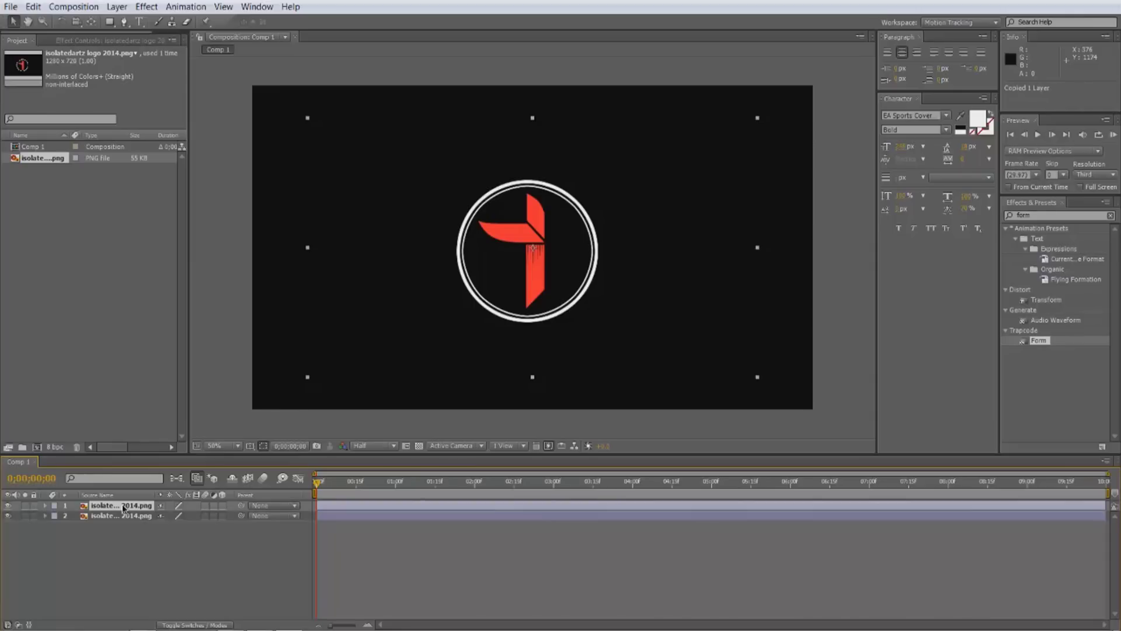
key(ctrl+v)
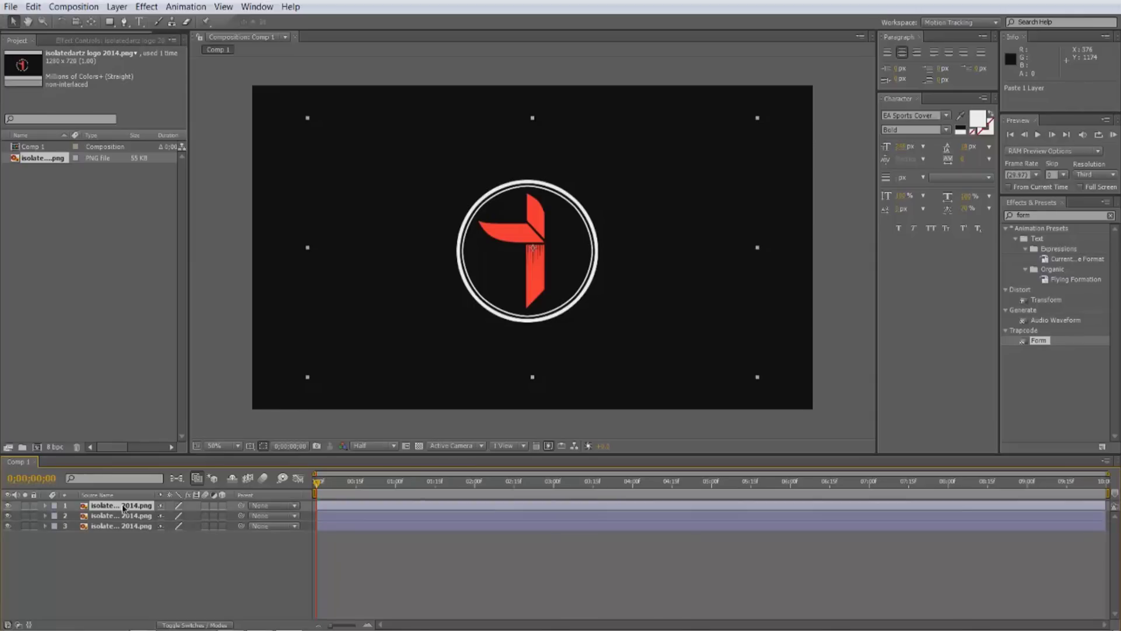
- Rename the topmost logo layer to 1 and the logo layer below it to 2
right_click(123, 506)
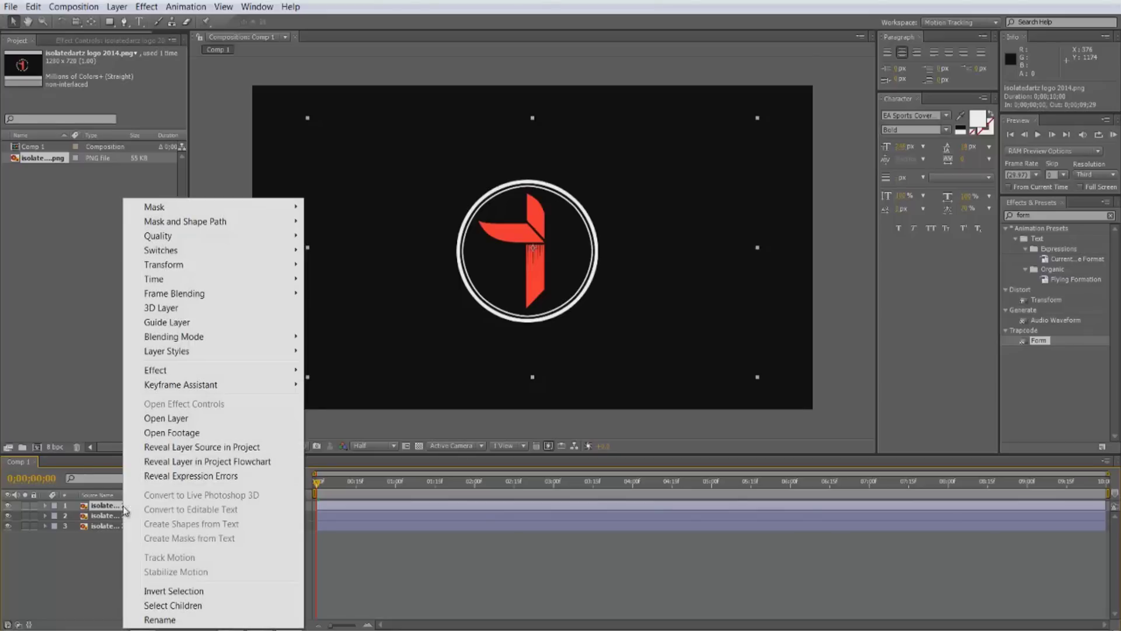
click(171, 620)
text(1)
right_click(133, 516)
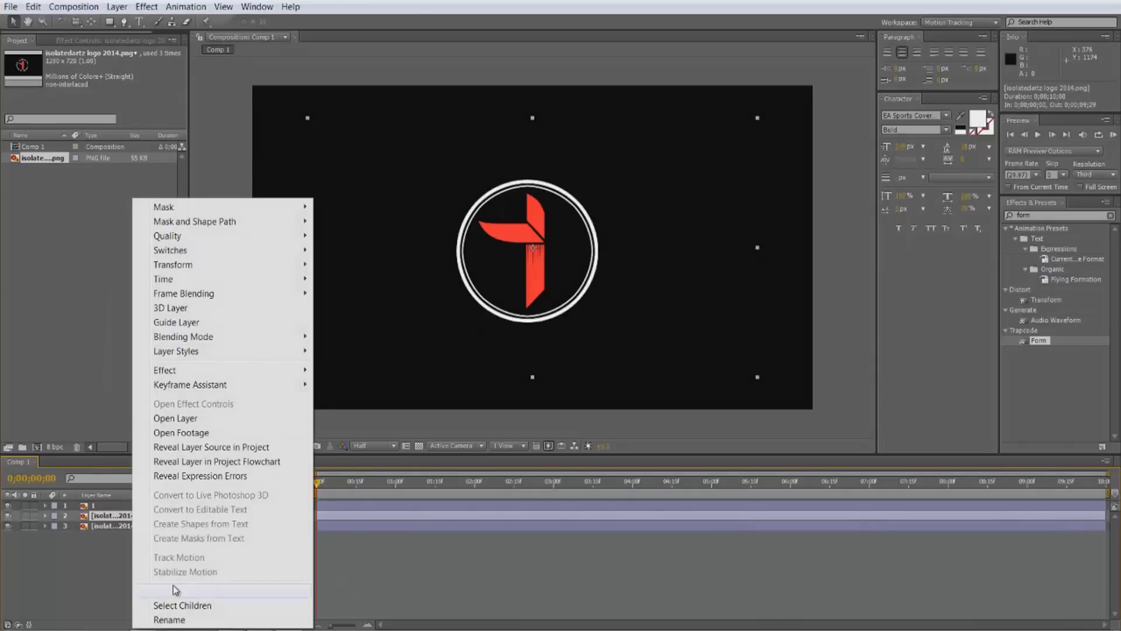
click(169, 619)
text(2)
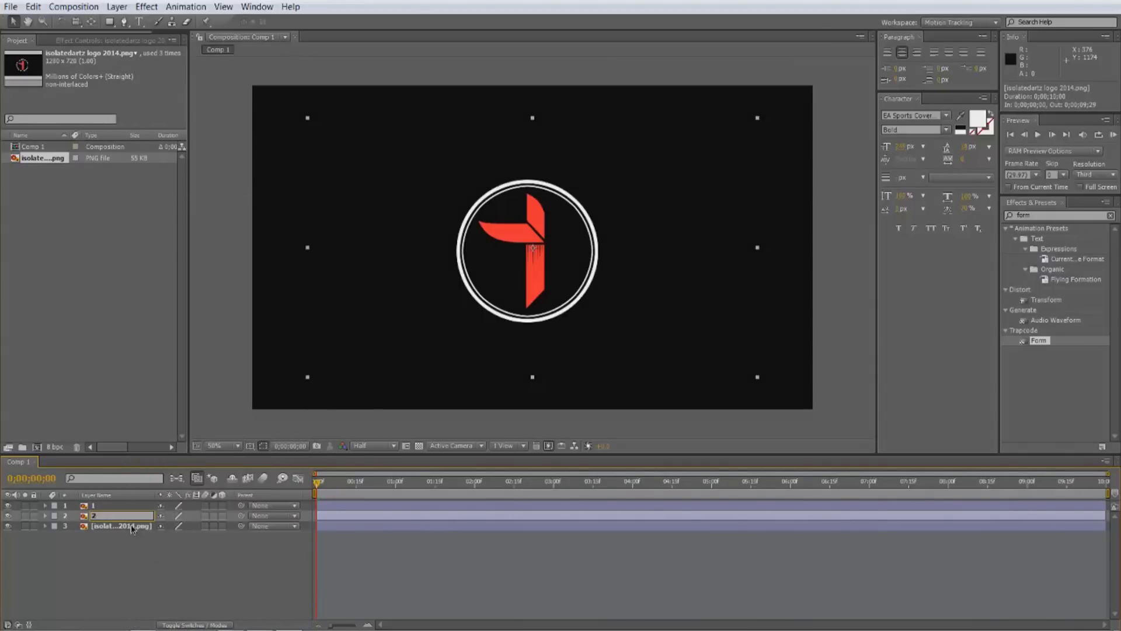
- Create a composition-sized black solid above the logo layers and apply the Trapcode Form effect to it
right_click(135, 573)
mouse_move(262, 507)
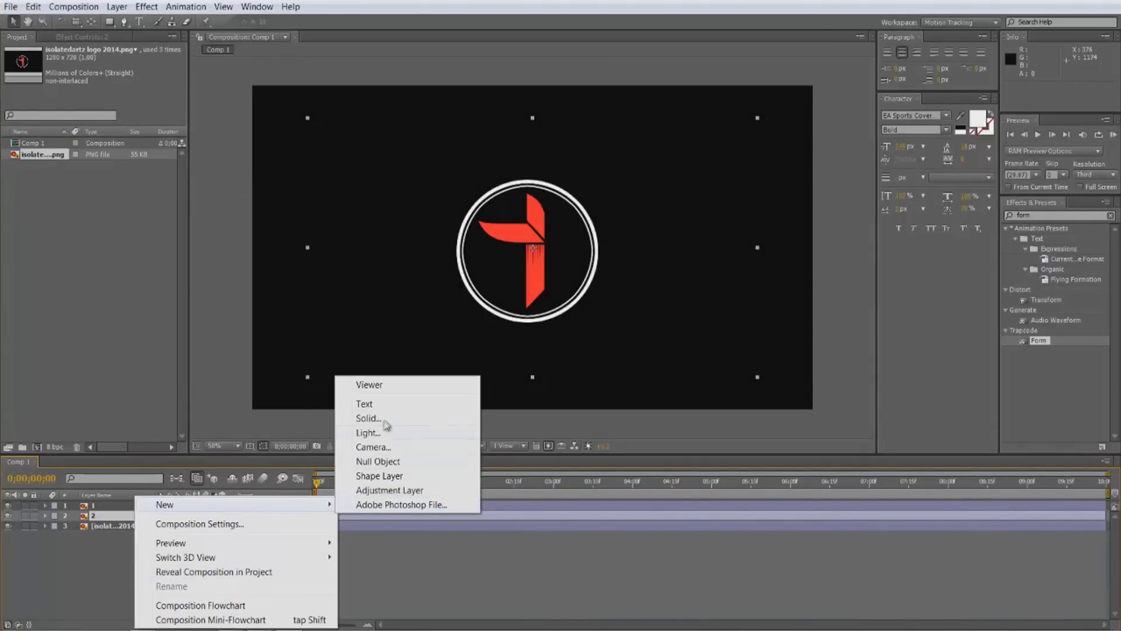
click(385, 420)
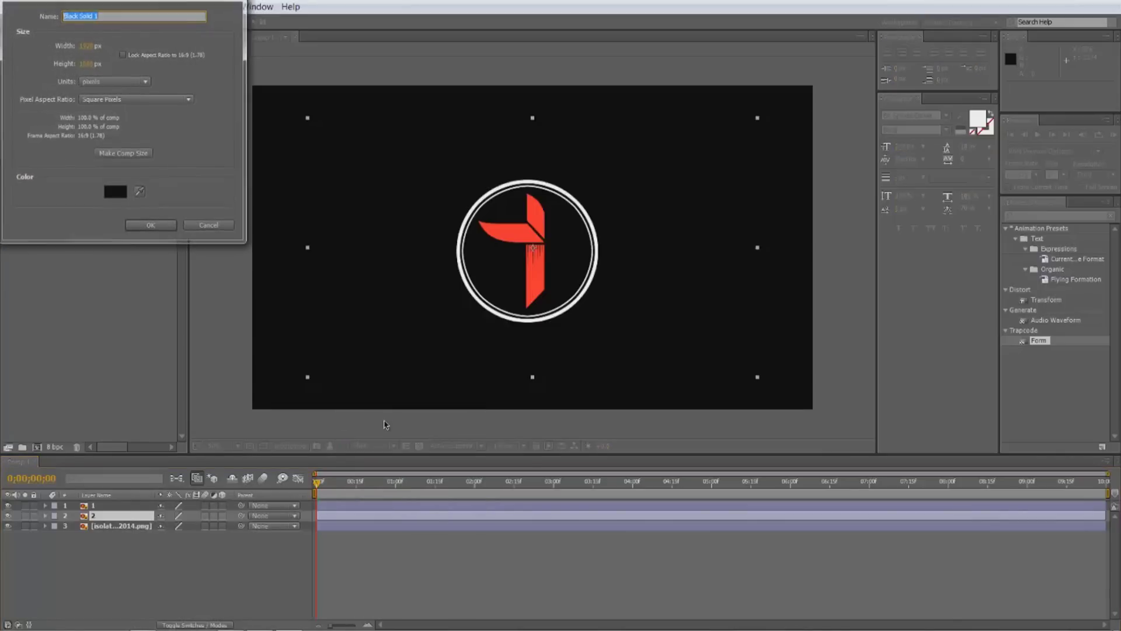
key(Return)
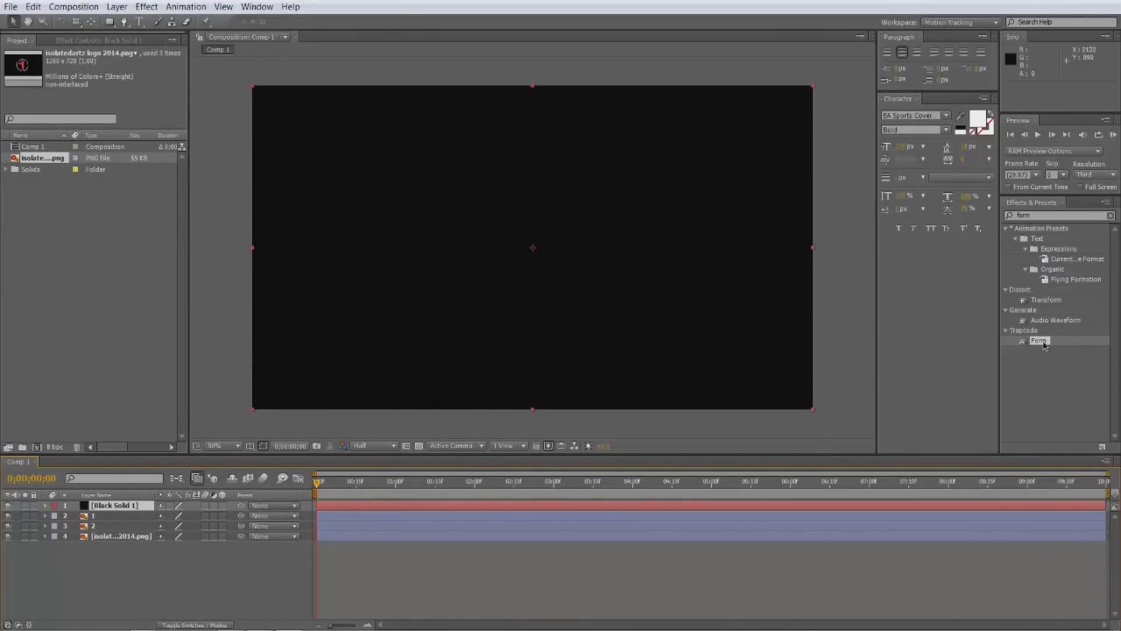
drag(1043, 344, 546, 291)
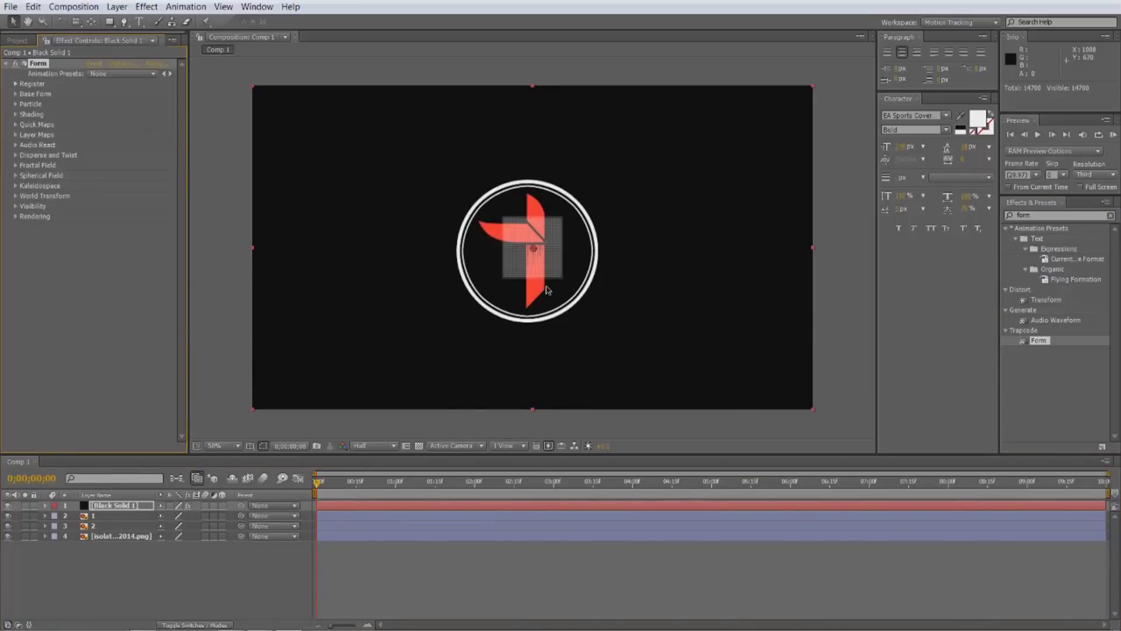
- Set the Form effect's Base Form size to 1920 in X, 1080 in Y and 0 in Z
click(16, 94)
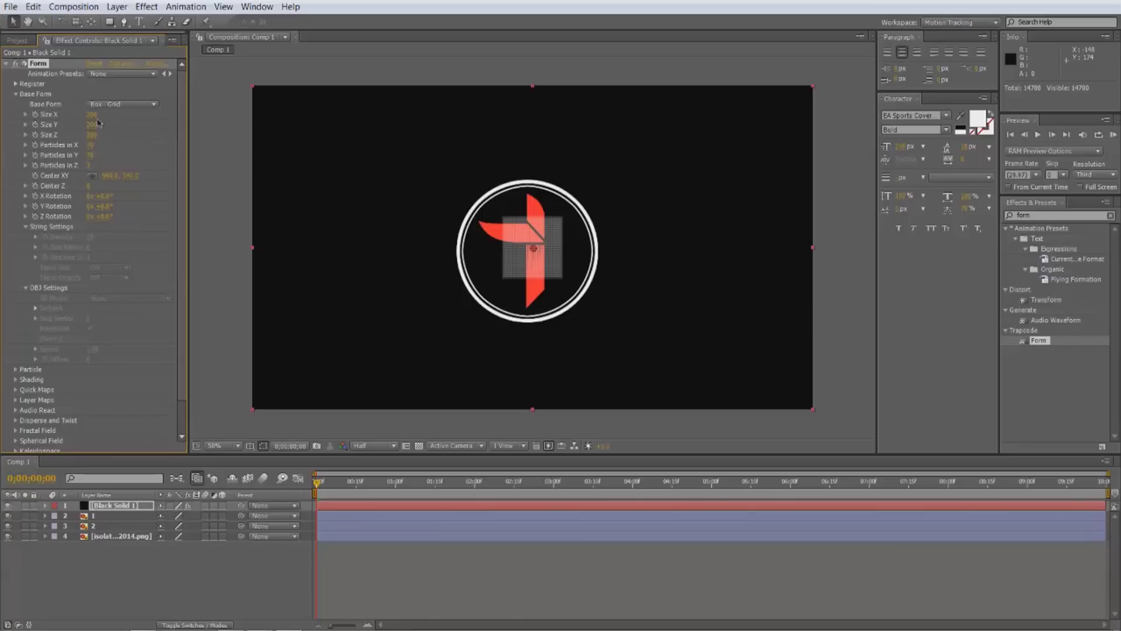
click(96, 115)
text(1920)
key(Tab)
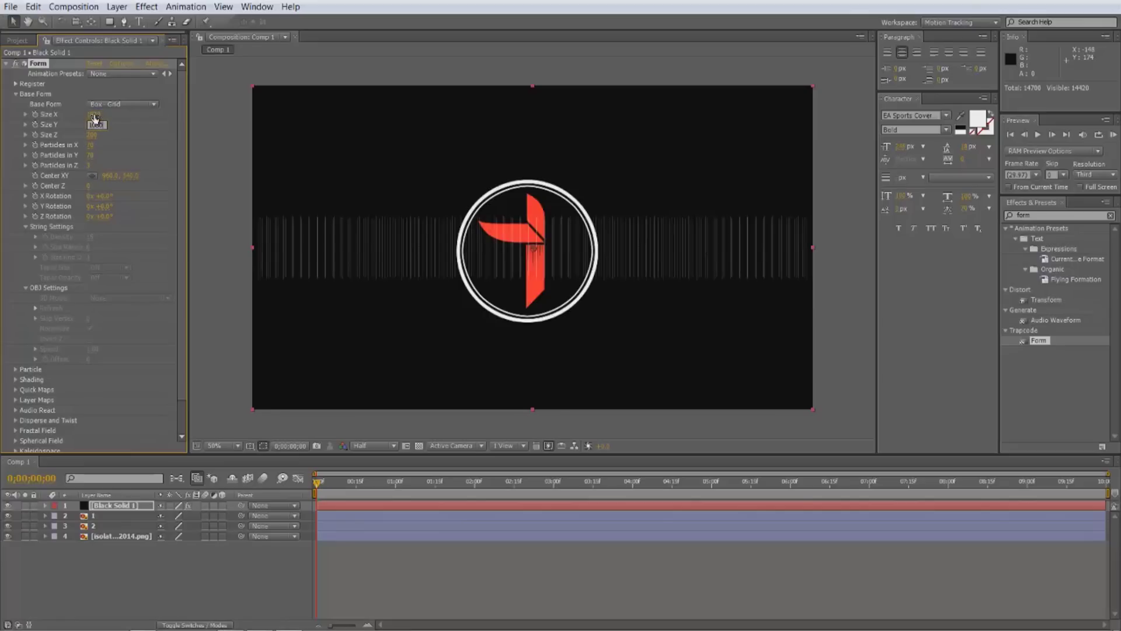
text(1080)
key(Tab)
text(0)
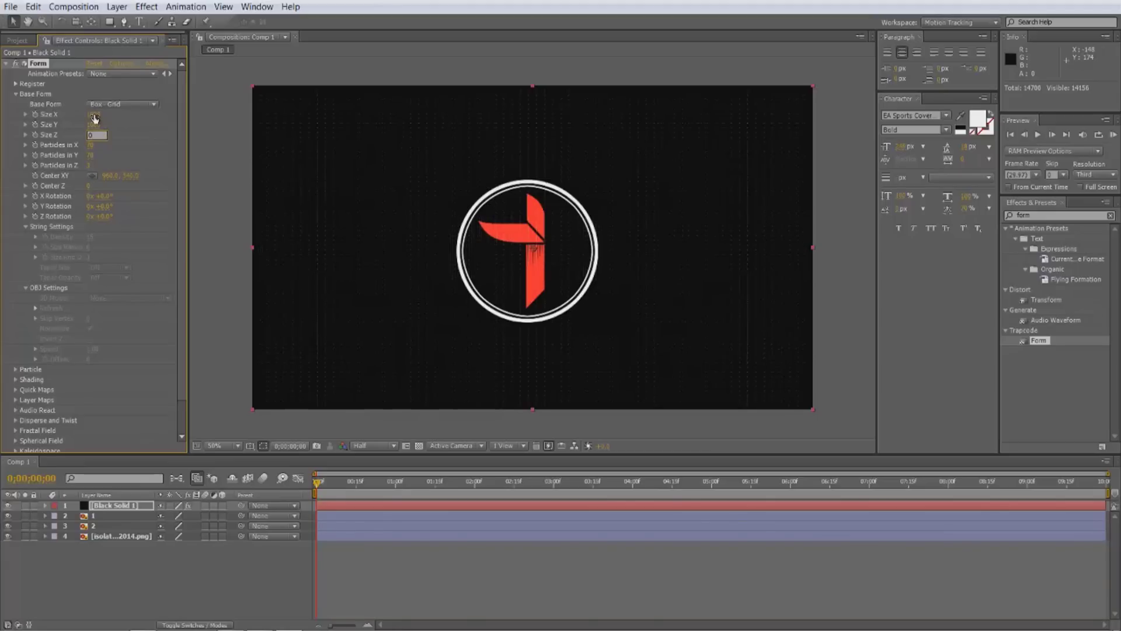
- Set the Base Form particle counts to 500 in X, 400 in Y and 1 in Z
key(Tab)
text(500)
key(Tab)
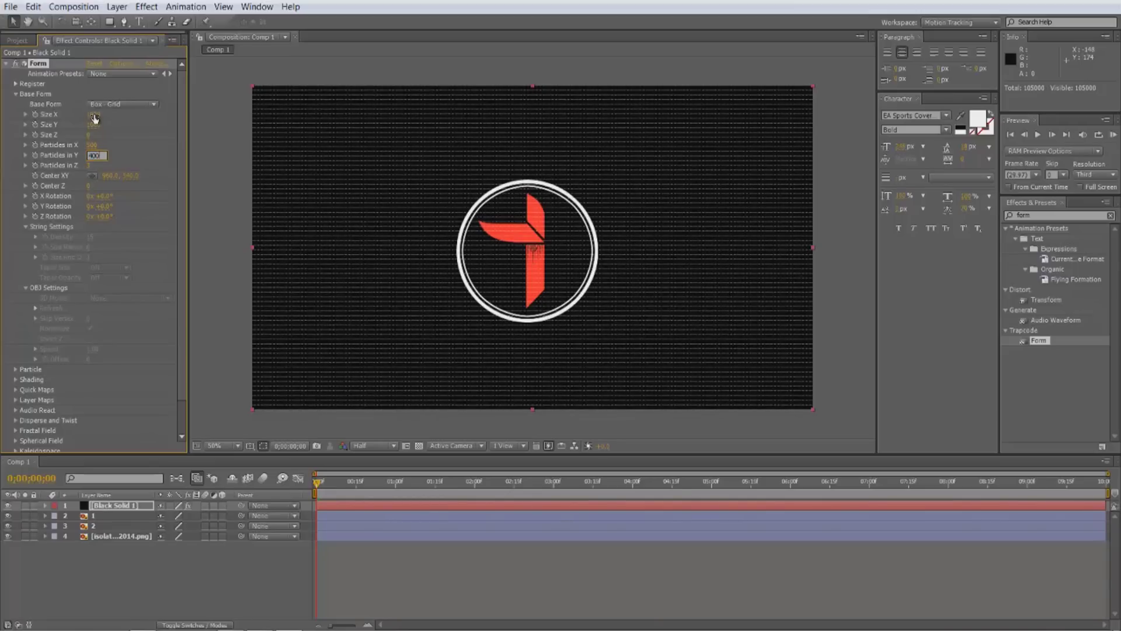
key(Tab)
text(1)
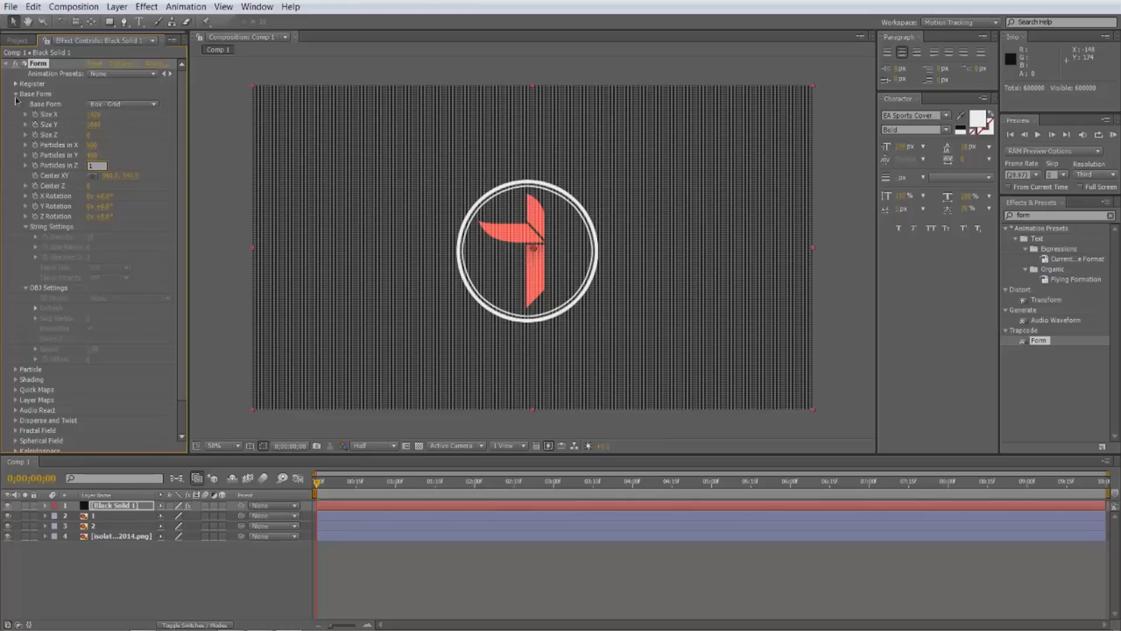
key(Return)
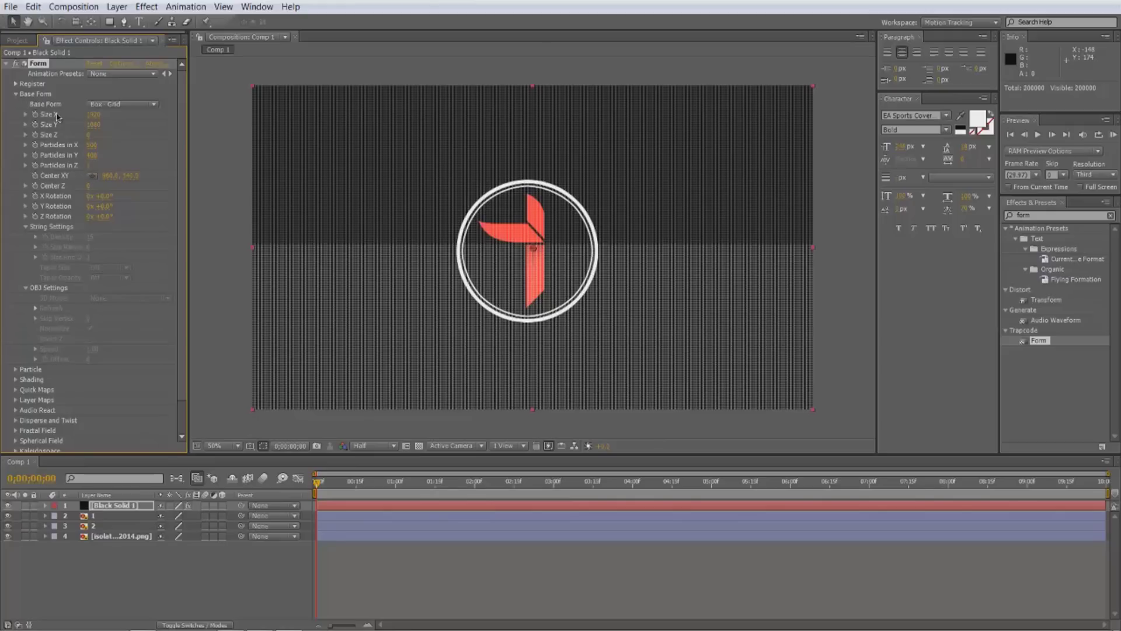
click(15, 94)
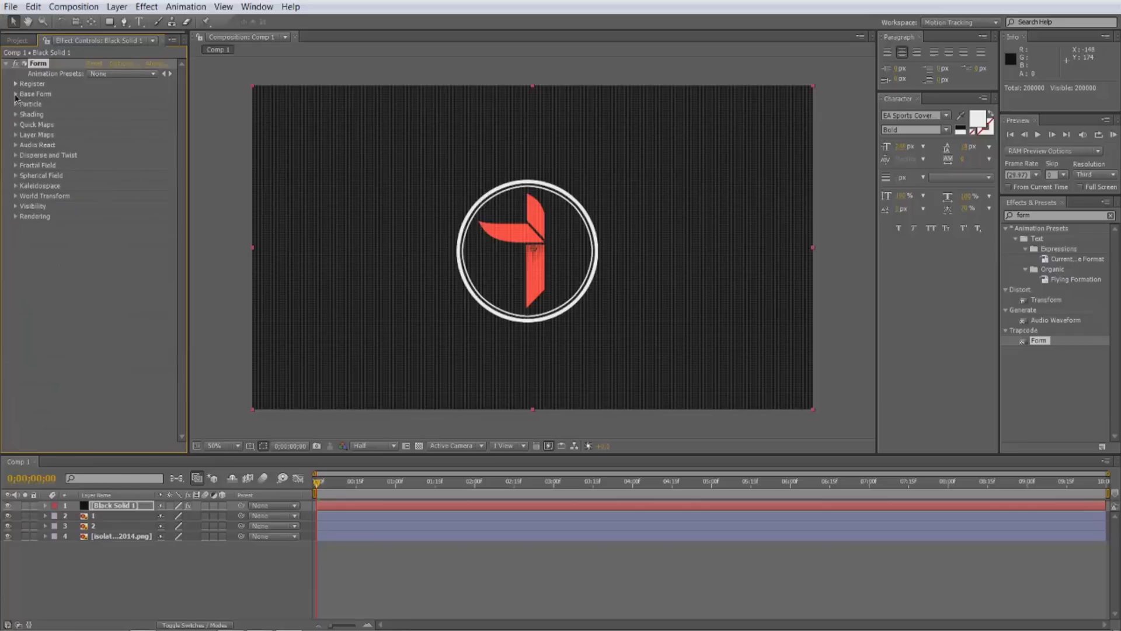
- Set the particle size of the Form effect to 2
click(16, 104)
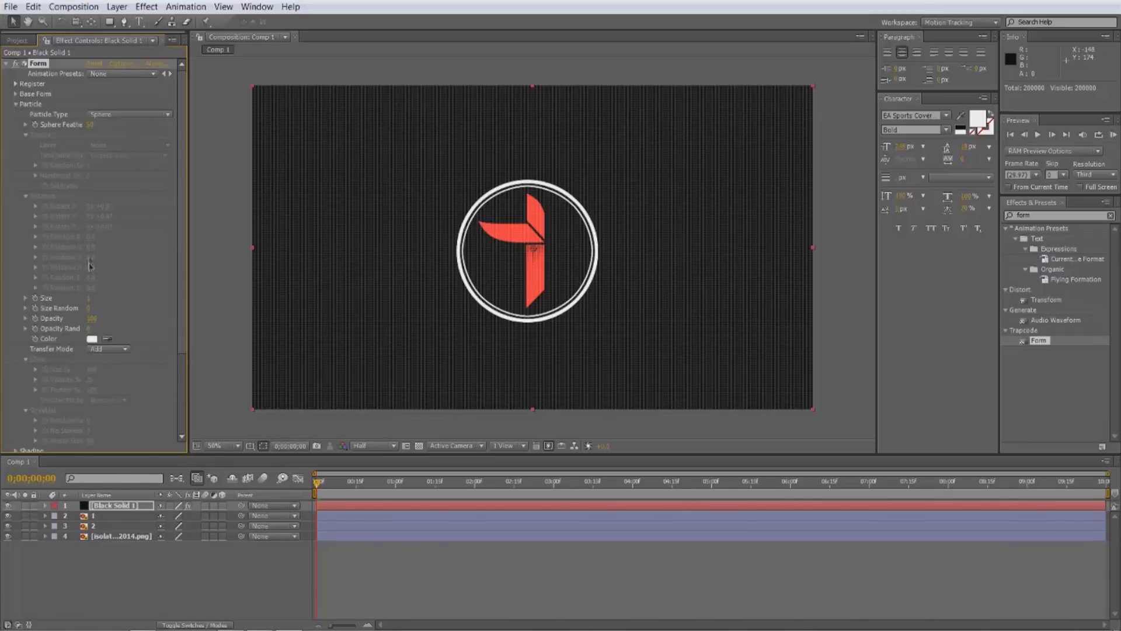
click(89, 299)
click(26, 134)
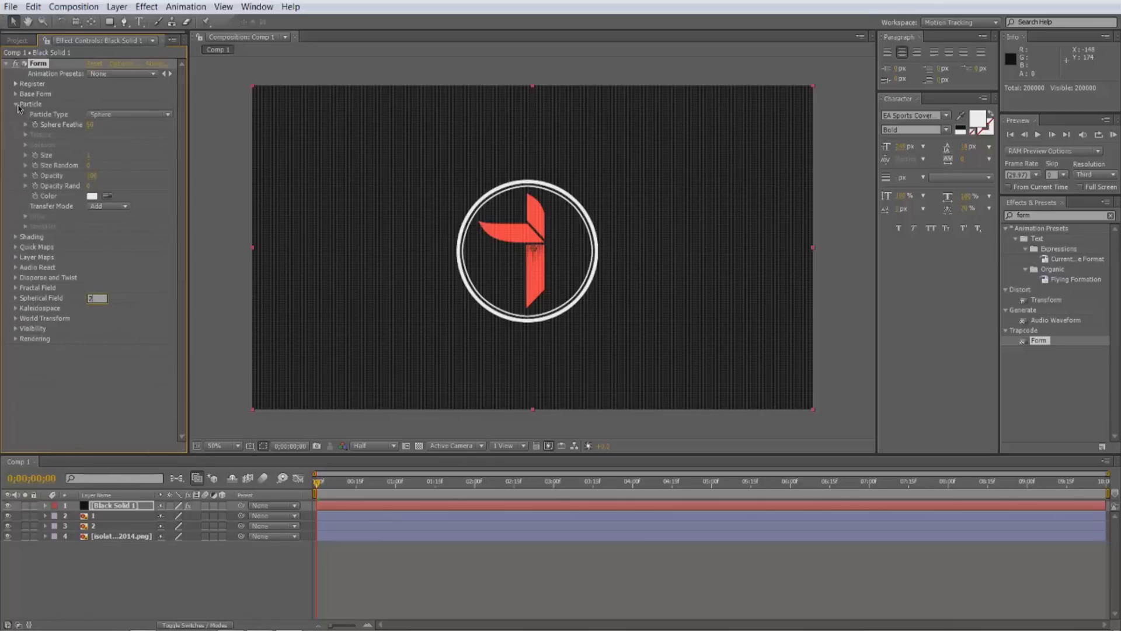
click(17, 105)
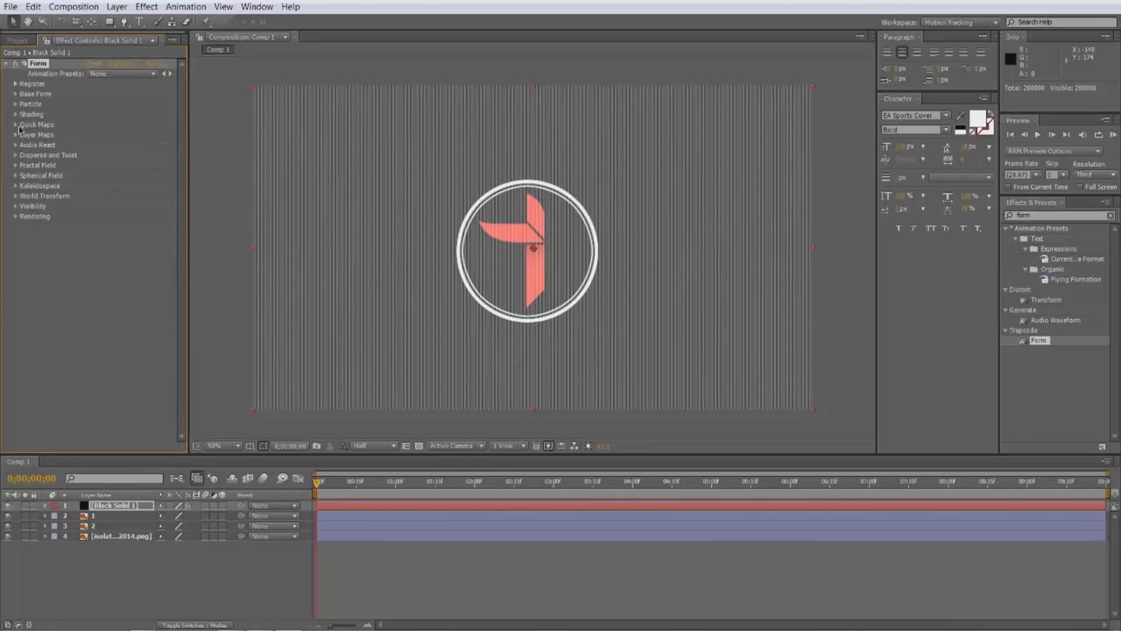
click(16, 167)
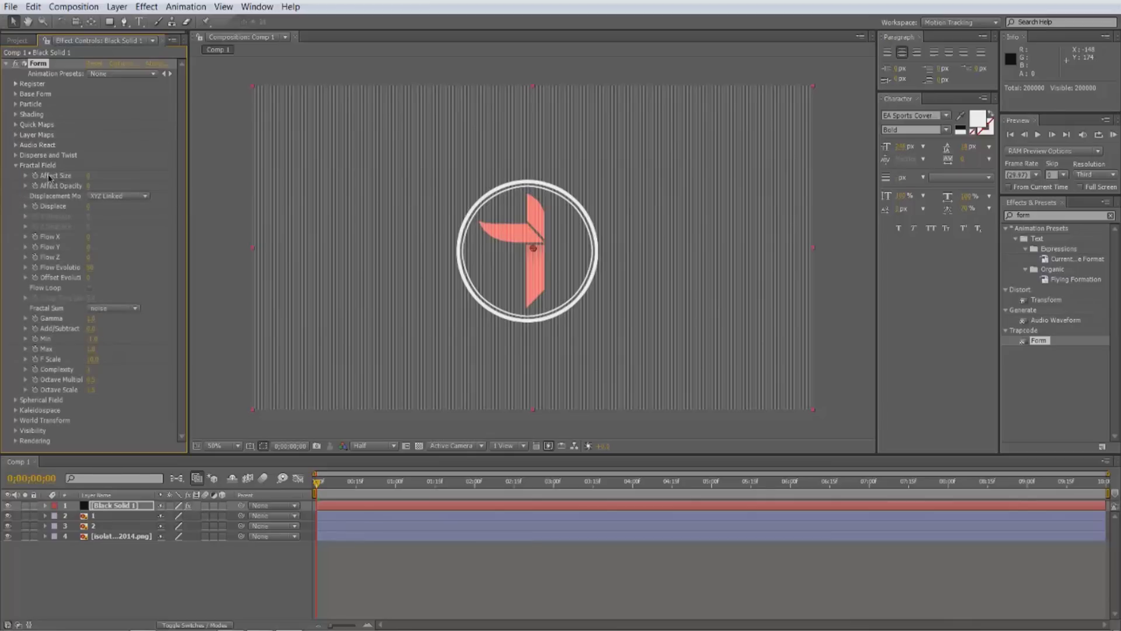
click(16, 167)
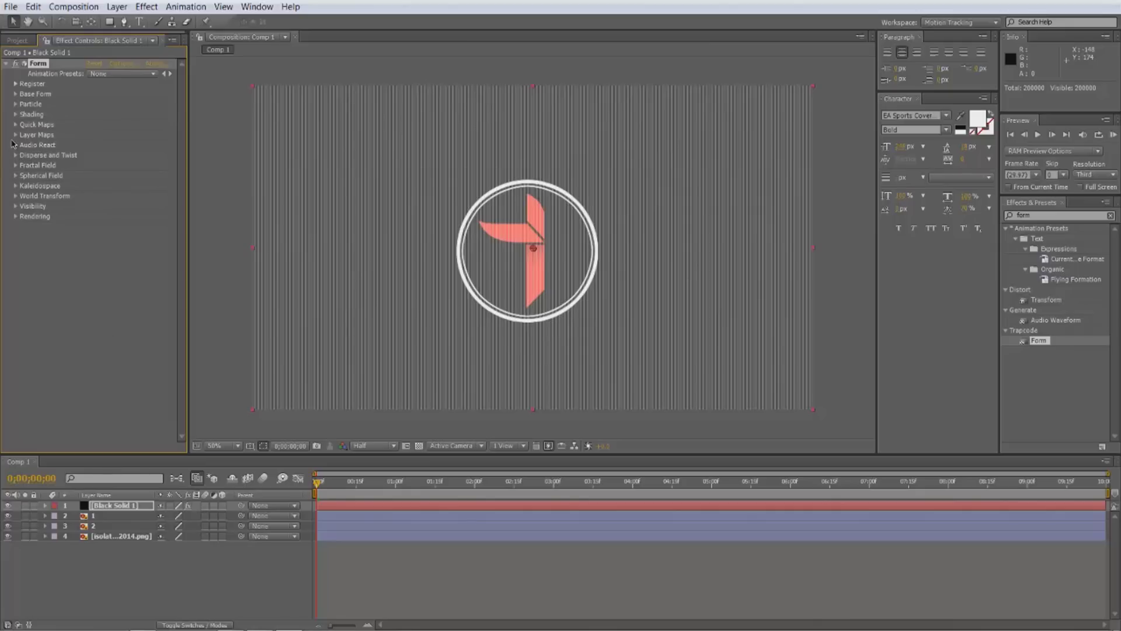
click(16, 137)
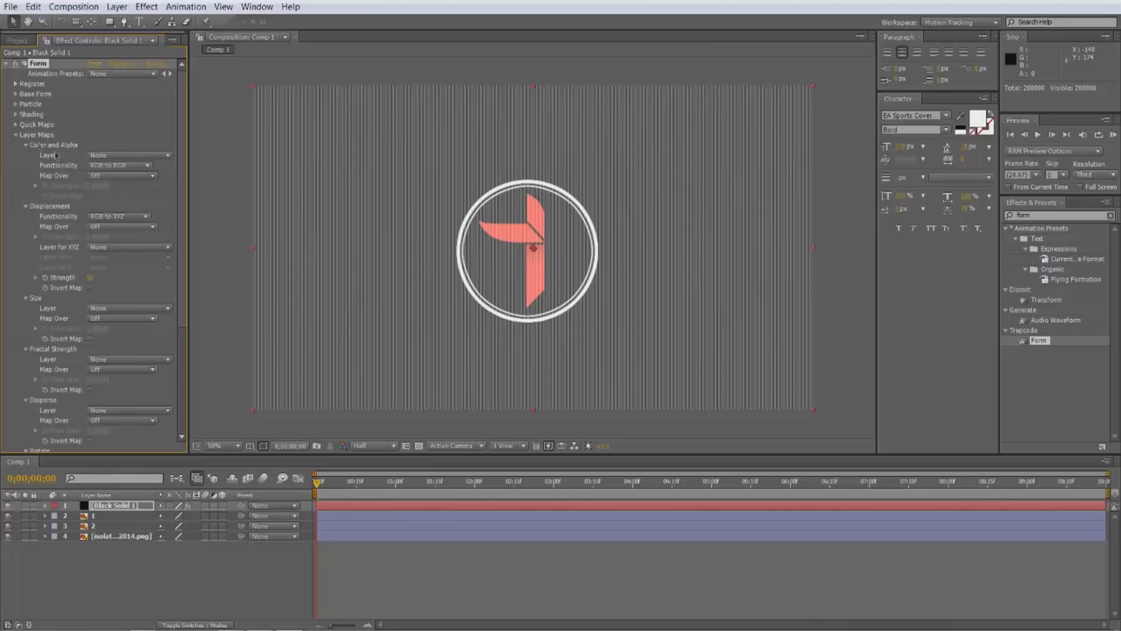
scroll(105, 189, down, 3)
scroll(137, 139, up, 2)
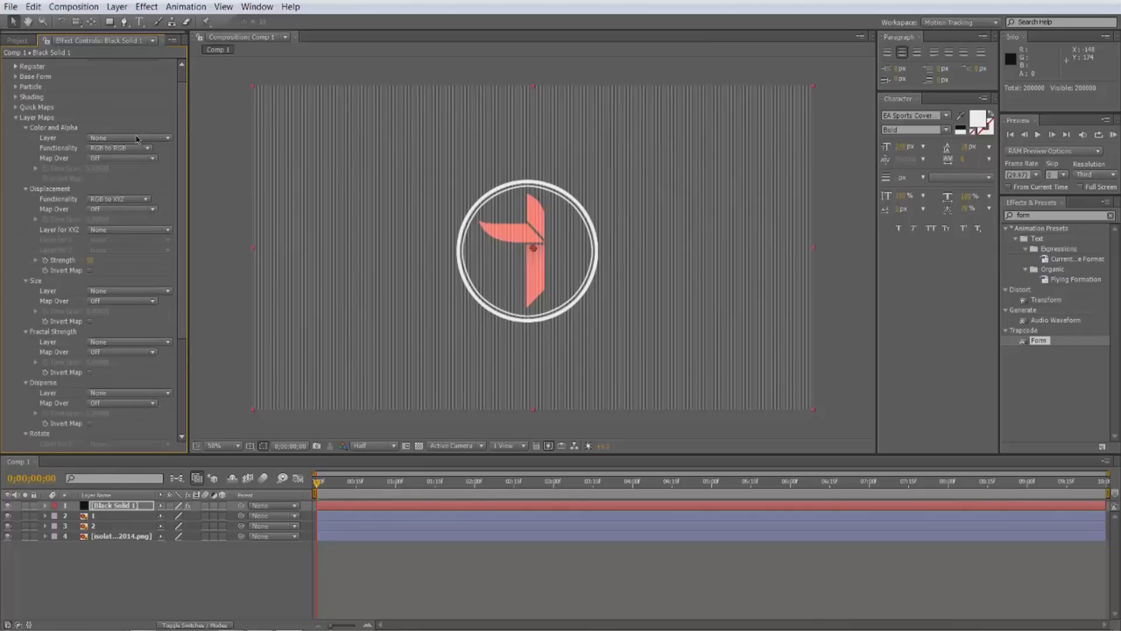
click(15, 118)
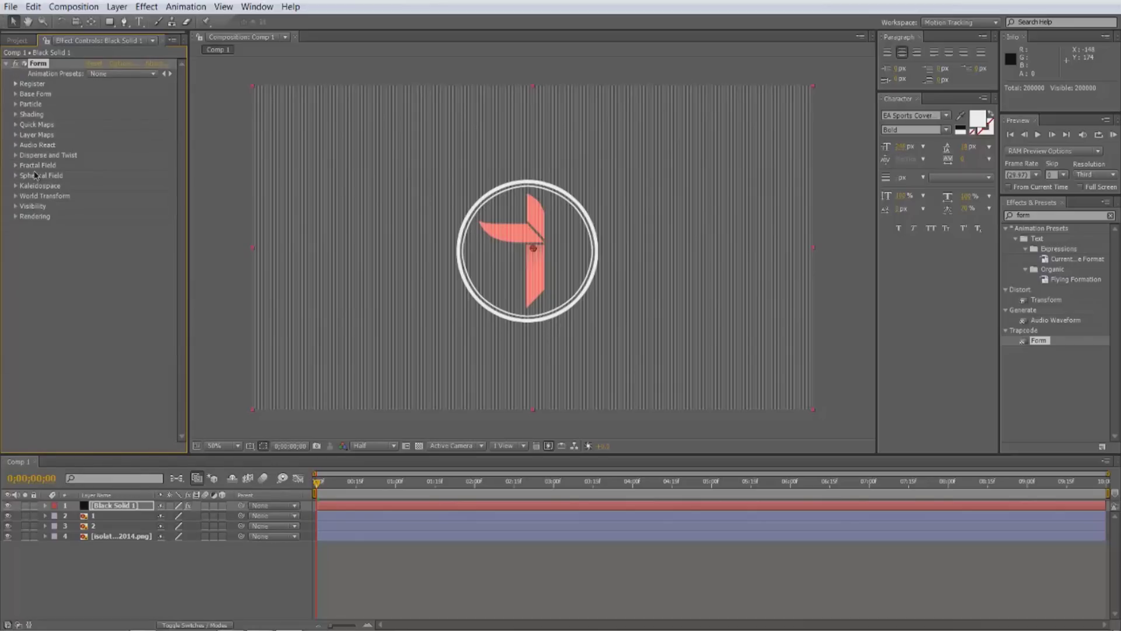
- Enable keyframing for Flow X, Flow Y and Flow Z in the Fractal Field at the start of the timeline
click(16, 167)
click(15, 167)
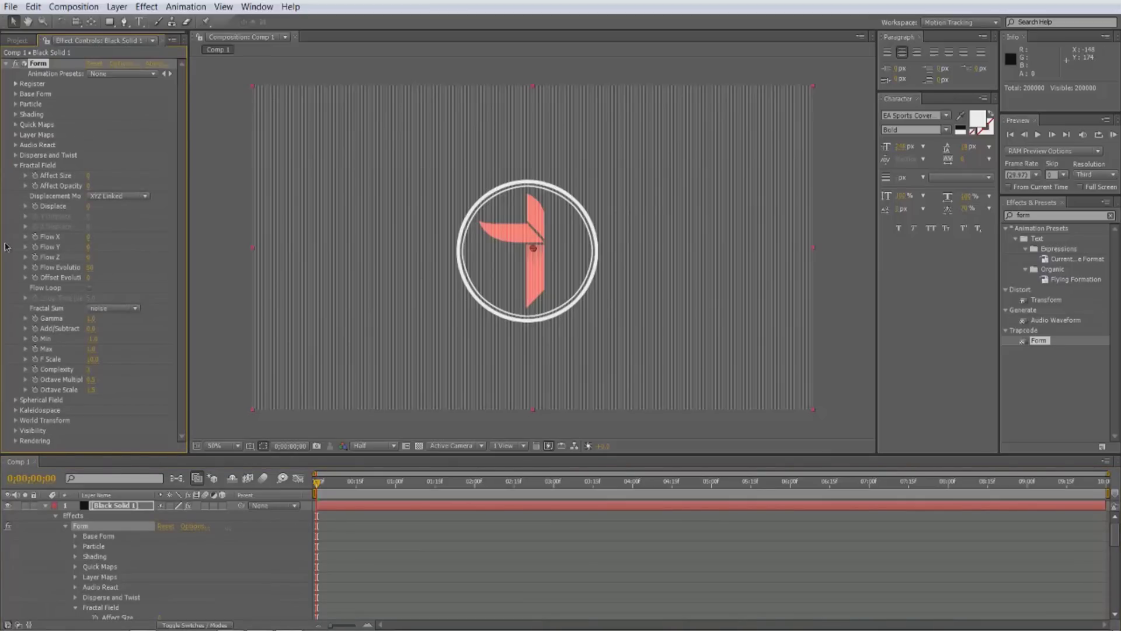
click(35, 236)
click(35, 247)
click(35, 258)
- Set the Fractal Field's Flow Z to 50 and its F Scale to 13
click(88, 207)
click(89, 257)
key(Return)
click(95, 361)
text(13)
key(Return)
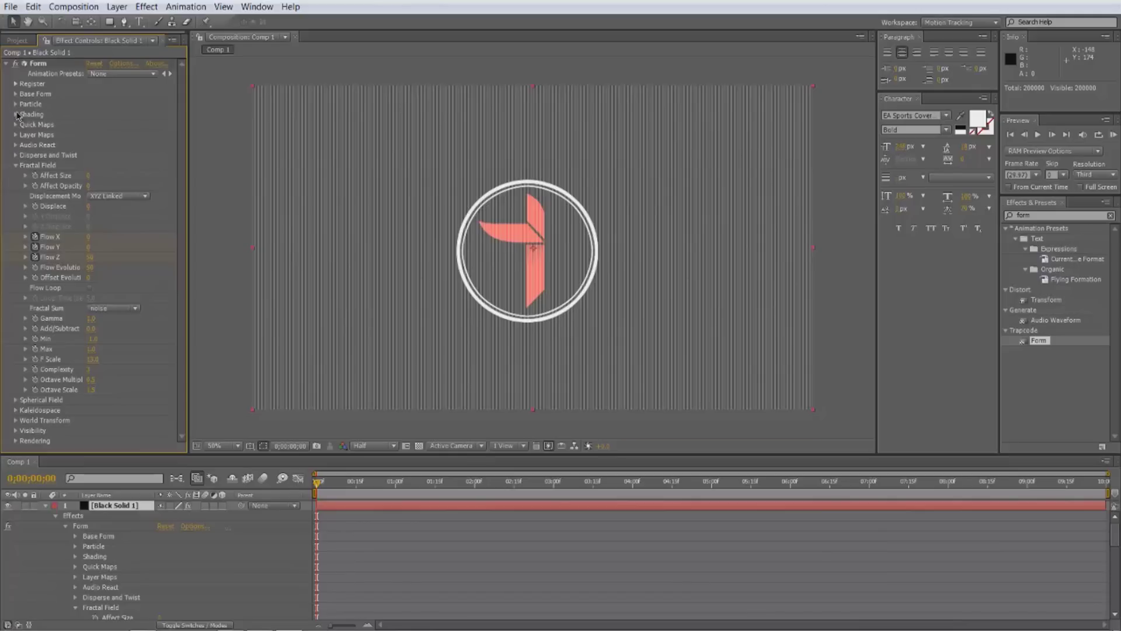
- Configure the Color and Alpha layer map with layer 1 as source, RGBA to RGBA functionality and mapping over XY
click(15, 135)
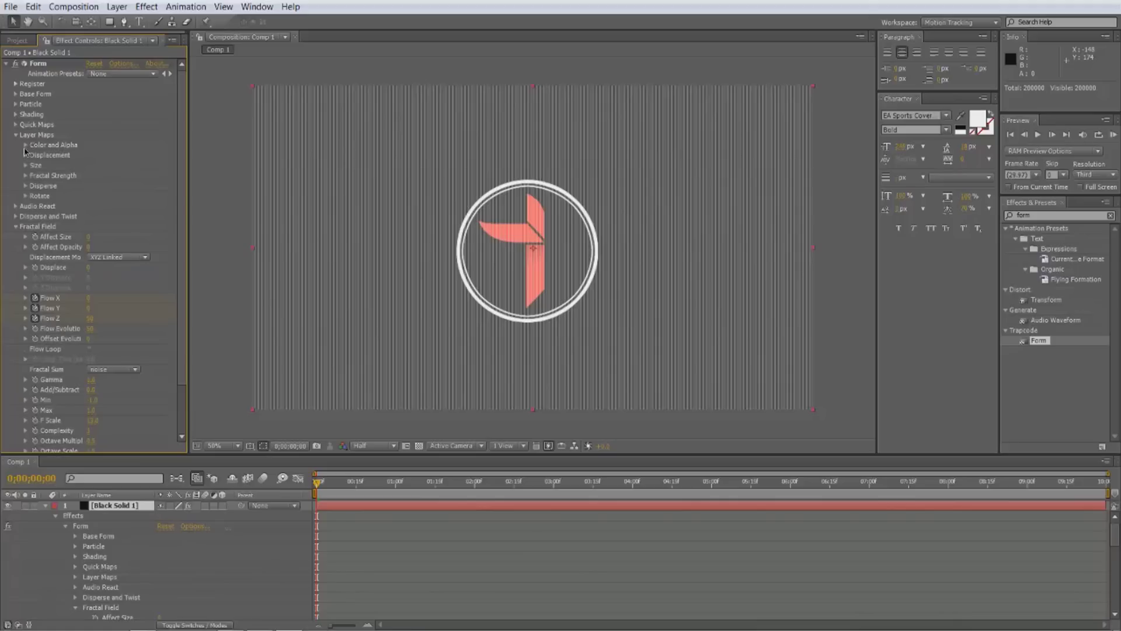
click(25, 145)
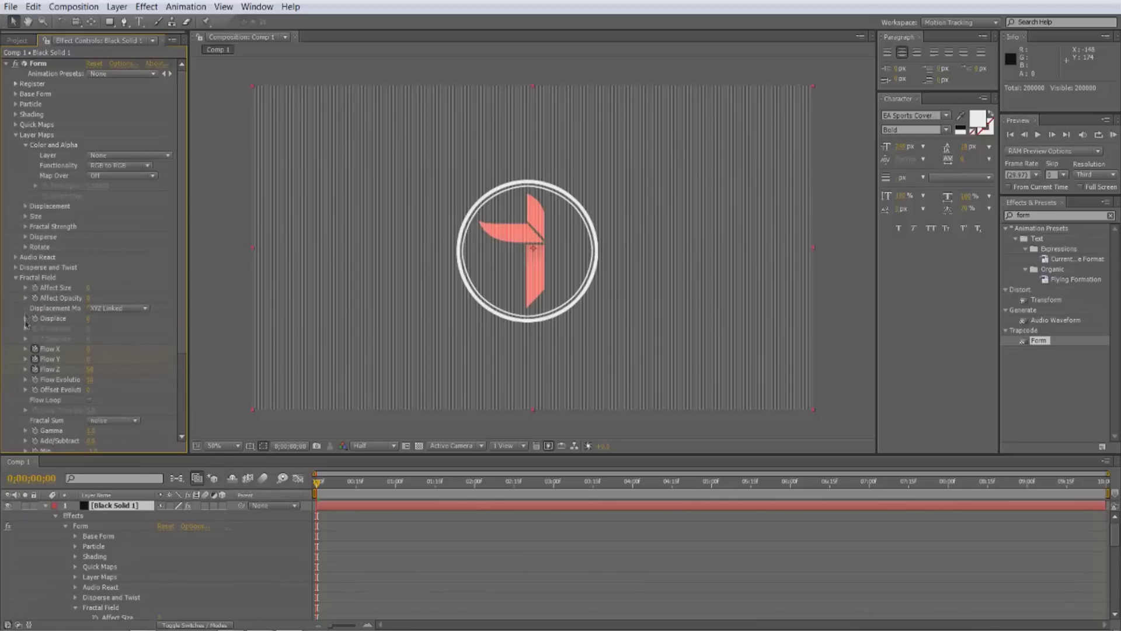
click(16, 277)
click(126, 155)
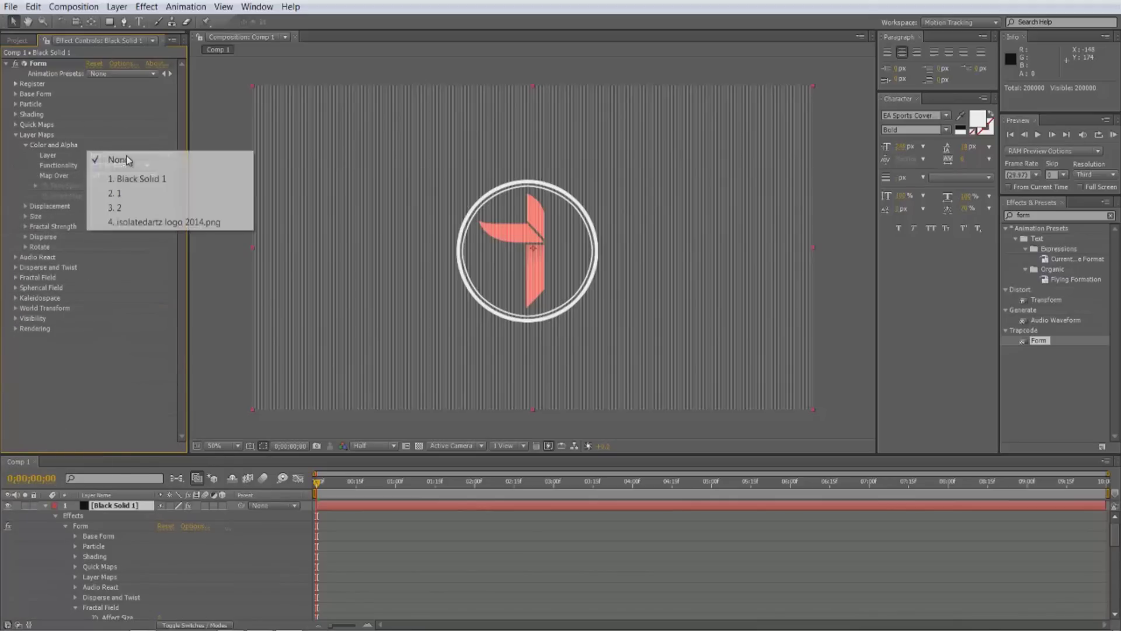
key(Escape)
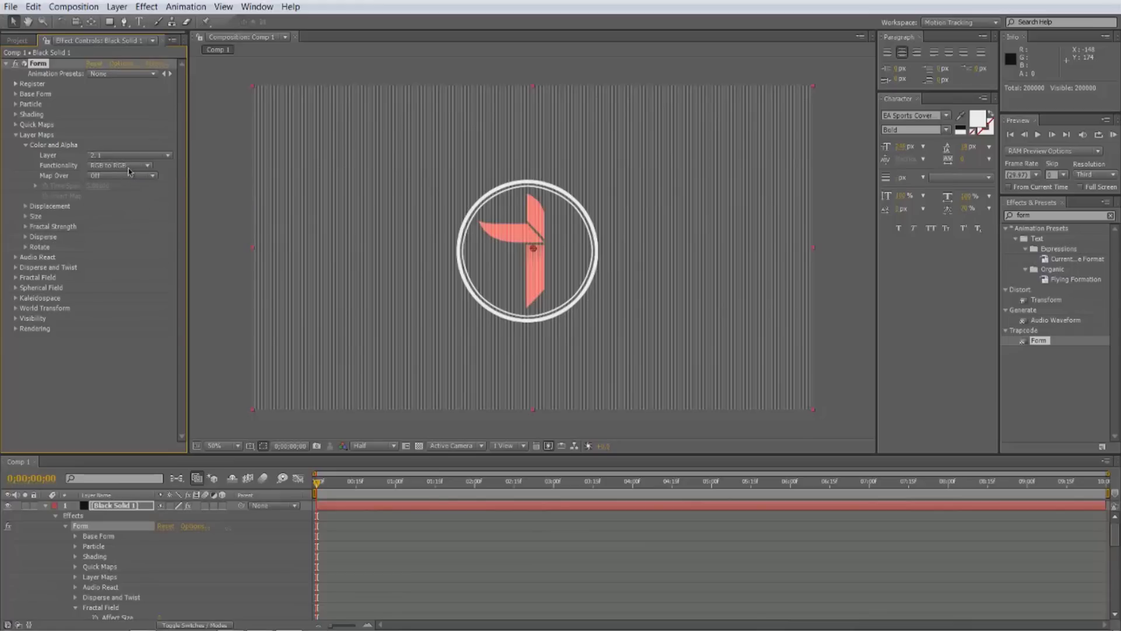
click(130, 164)
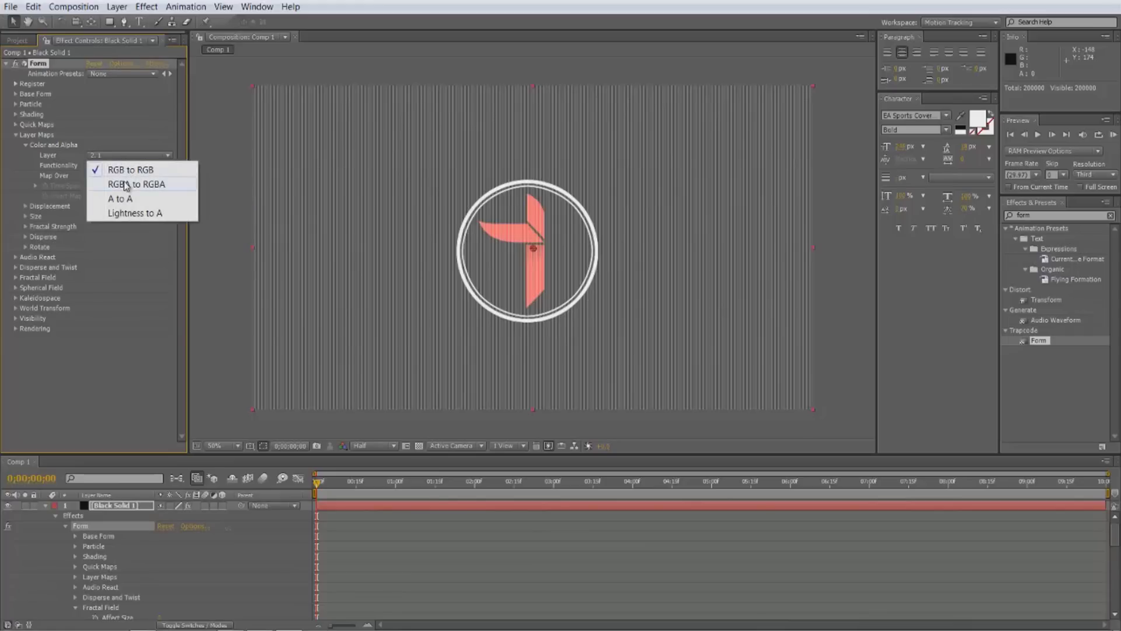
click(123, 183)
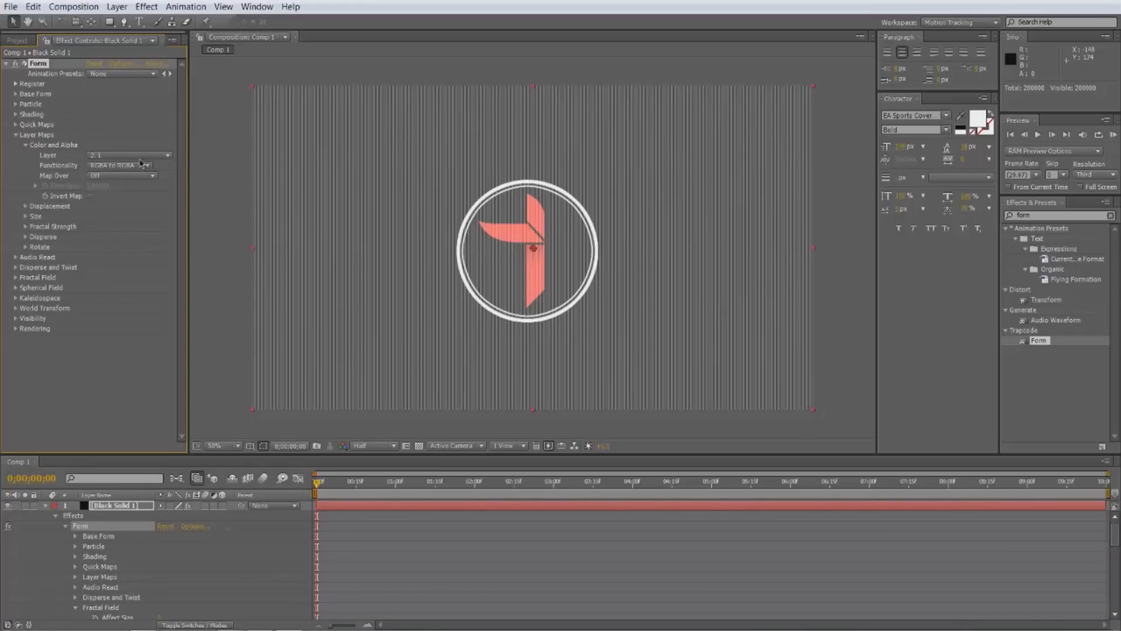
click(128, 176)
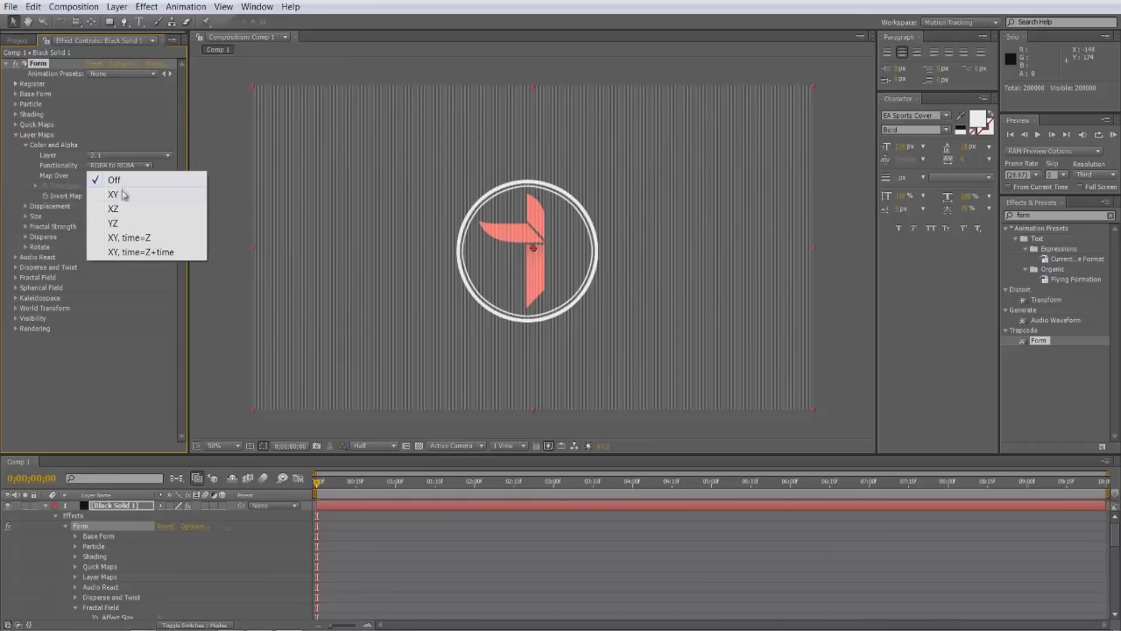
click(123, 195)
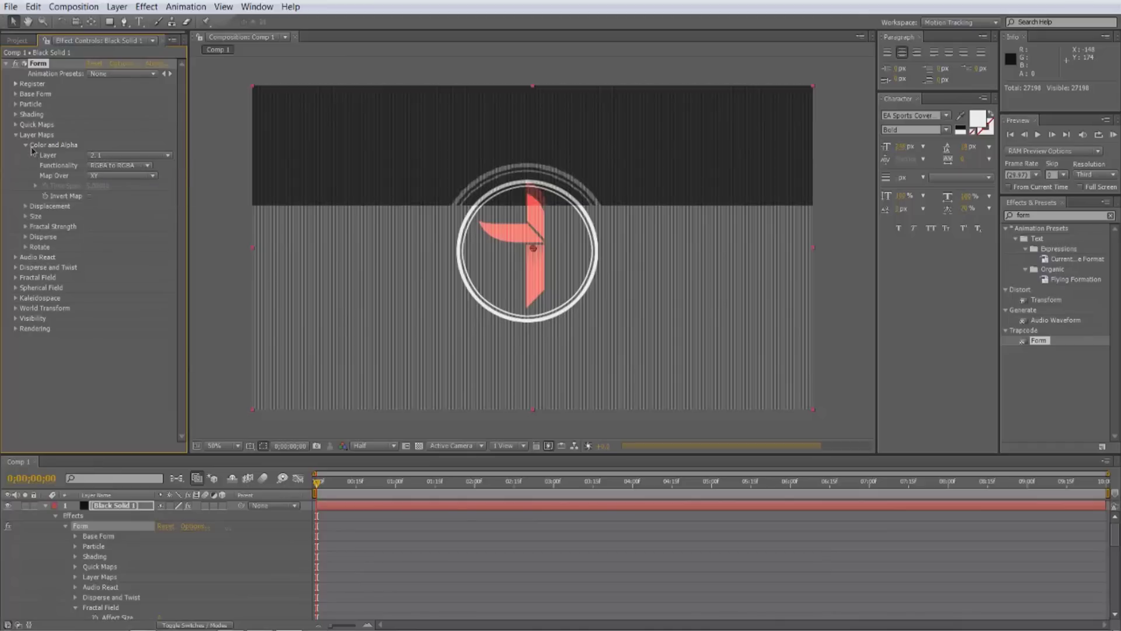
click(25, 146)
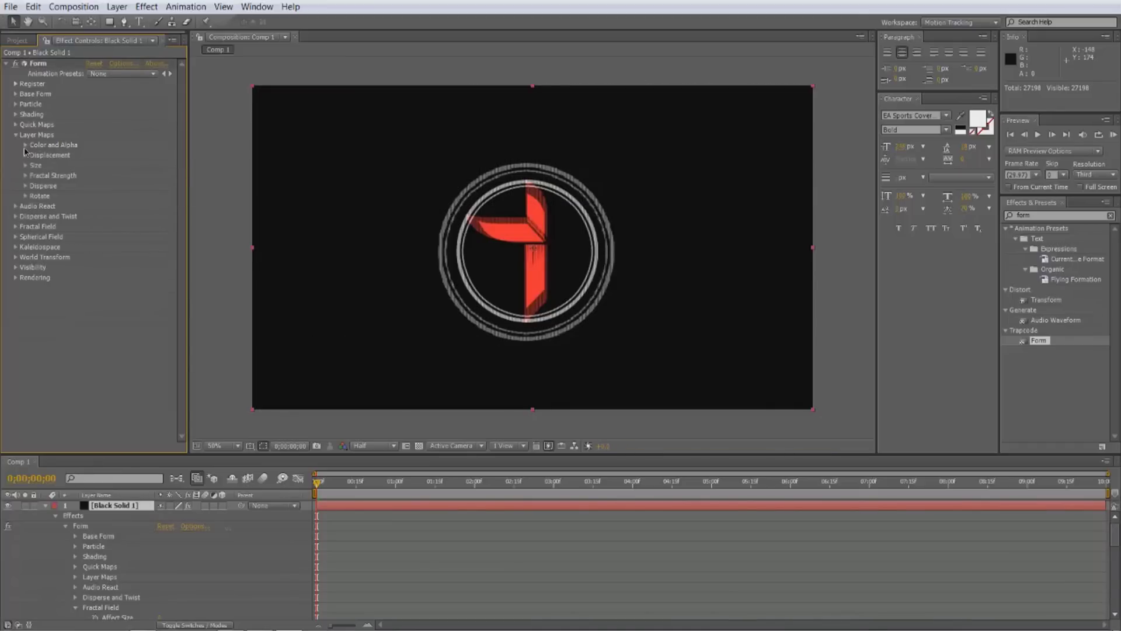
- Set the Displacement layer map to Individual XYZ over XY with layer 2 for Z, and enable keyframing for its Strength
click(25, 155)
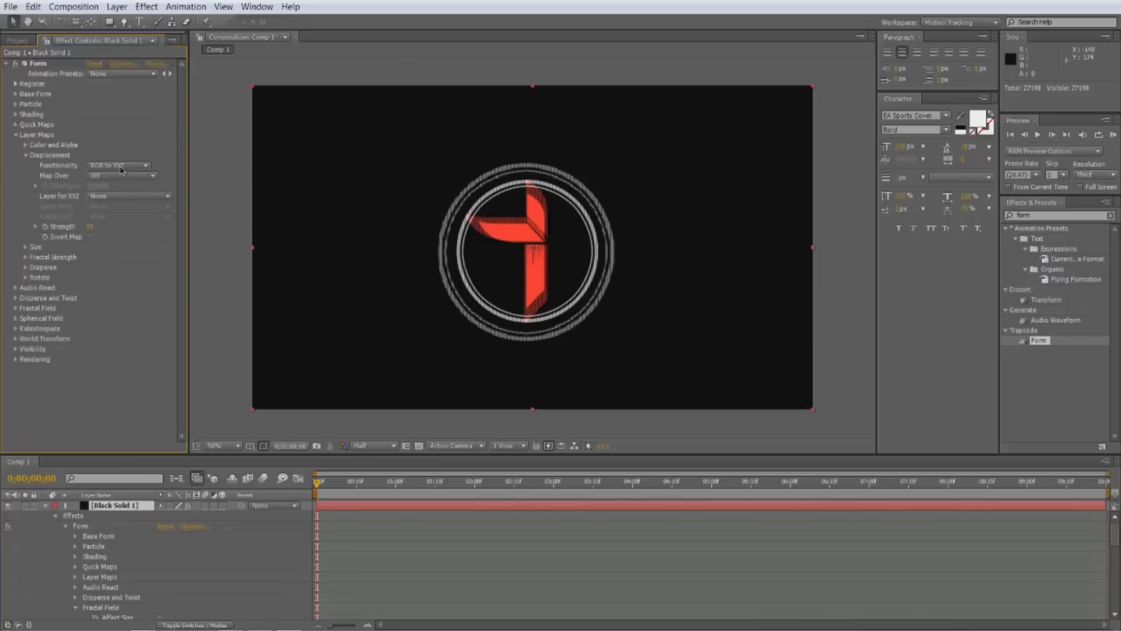
click(122, 168)
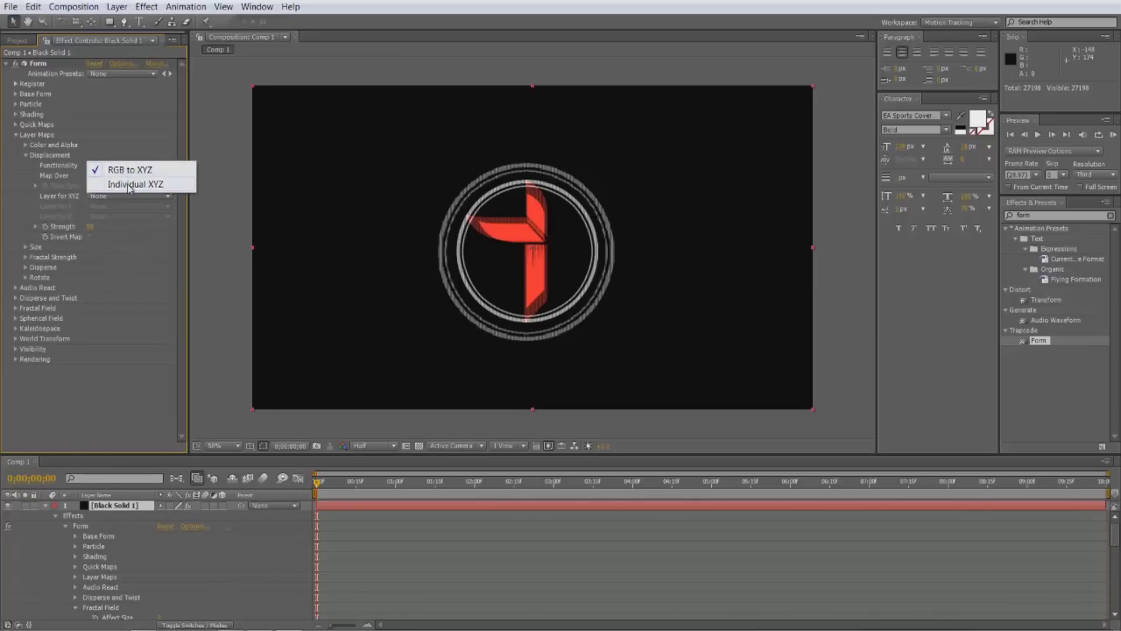
click(129, 185)
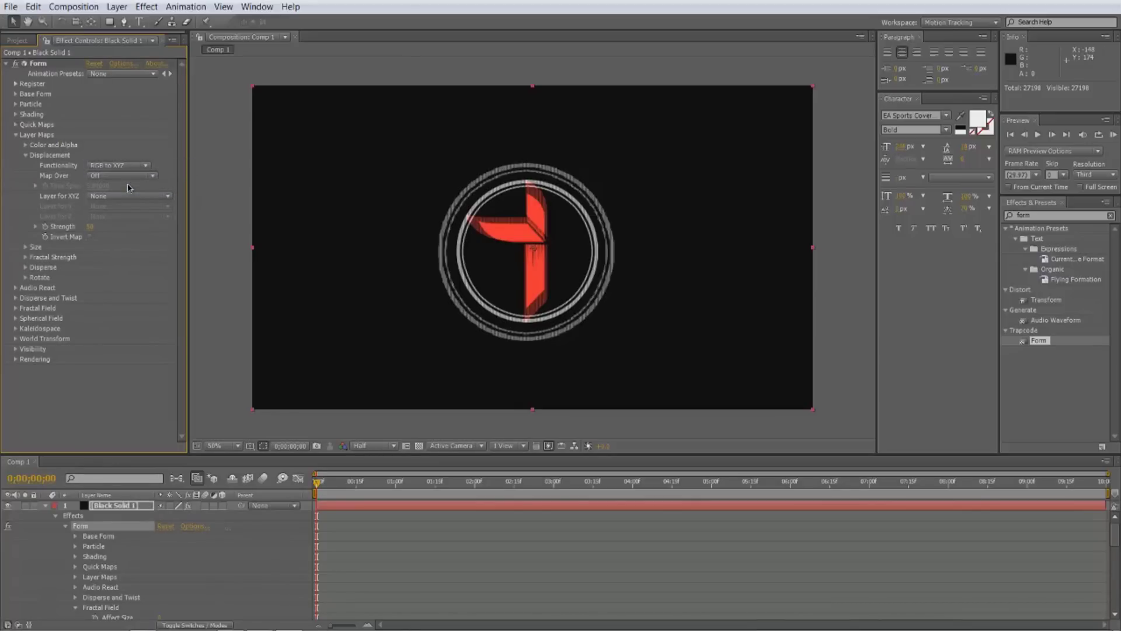
click(130, 173)
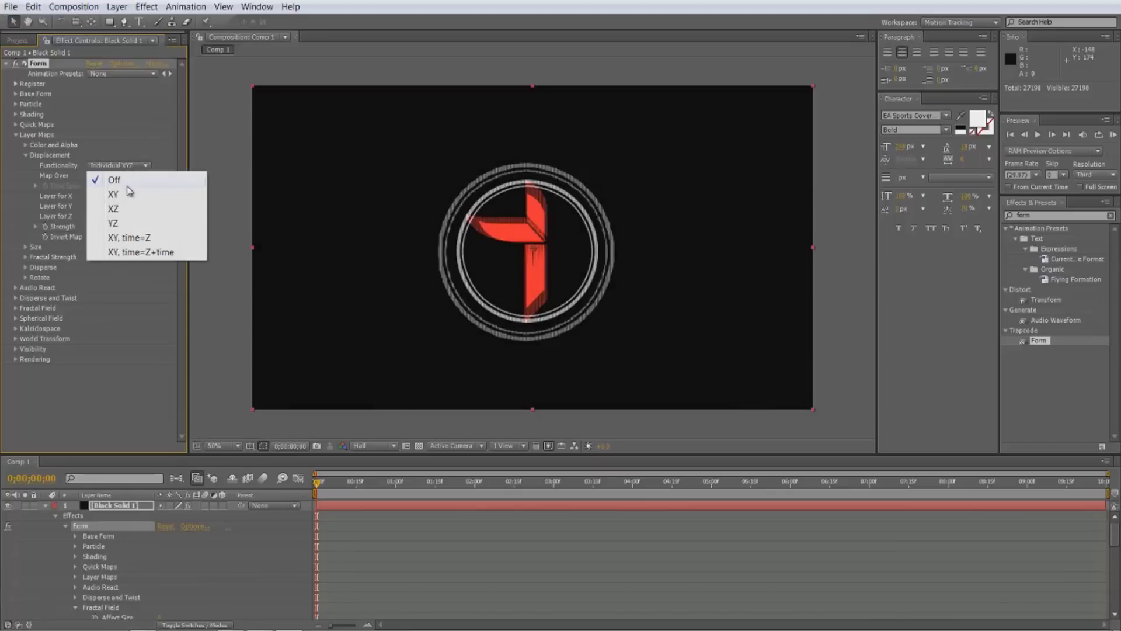
key(Escape)
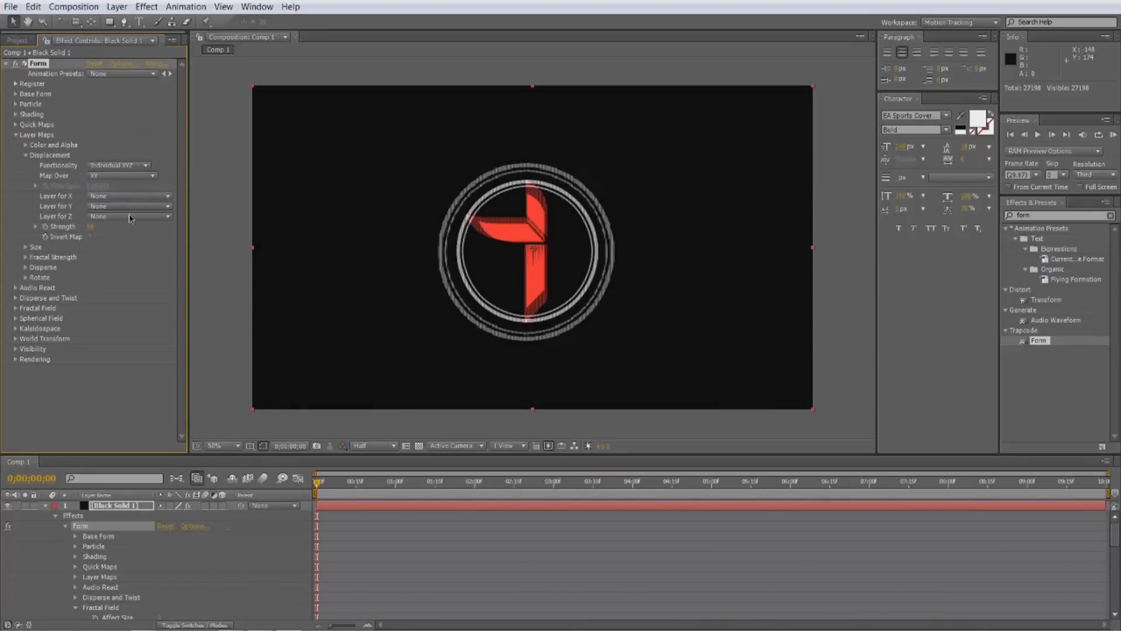
click(129, 217)
click(127, 270)
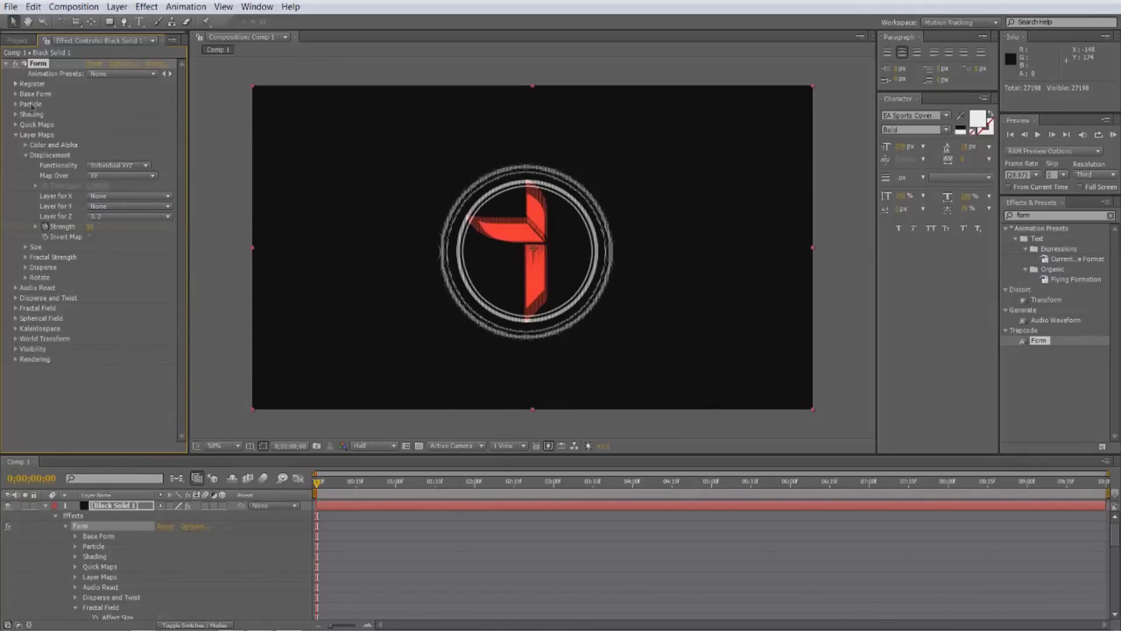
- Collapse the Form settings and show only the keyframed properties of Black Solid 1 in the timeline
click(7, 63)
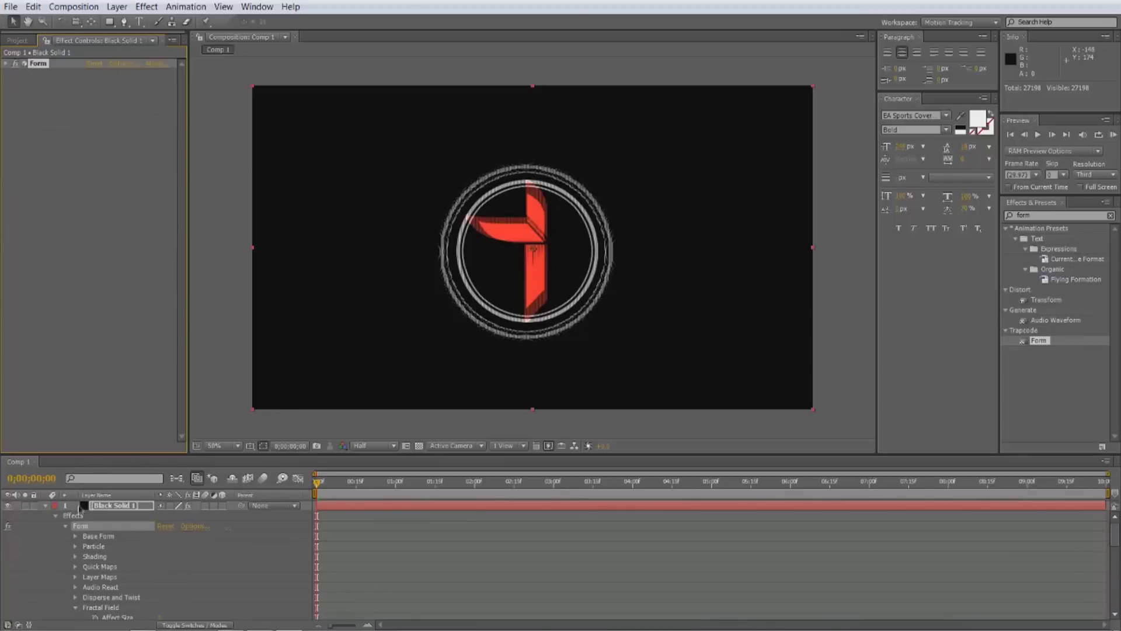
click(47, 505)
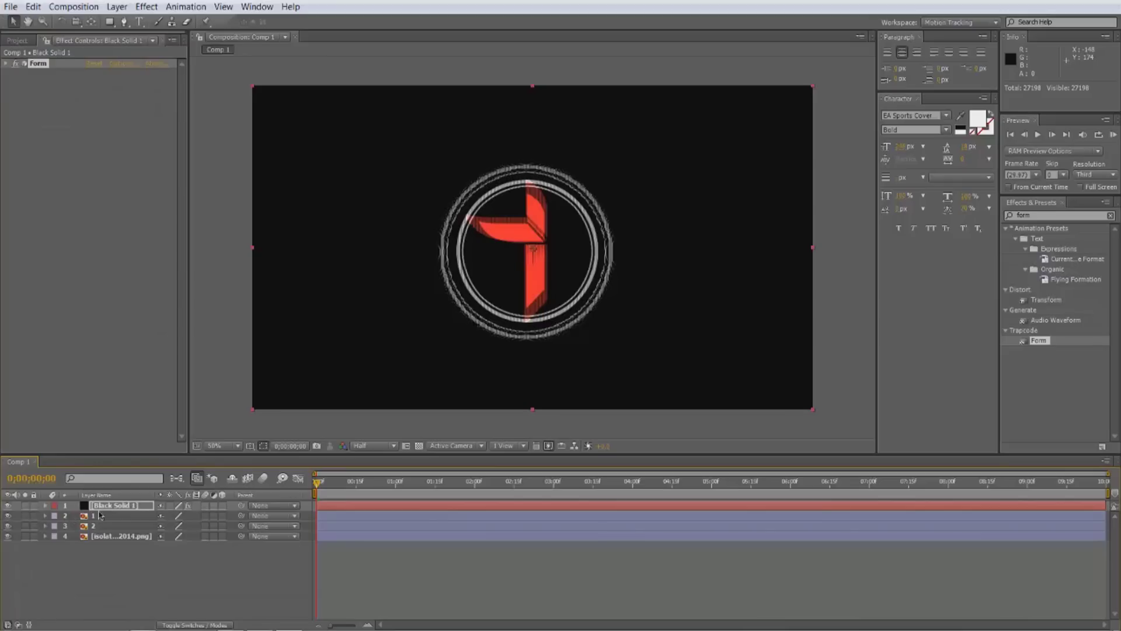
click(119, 505)
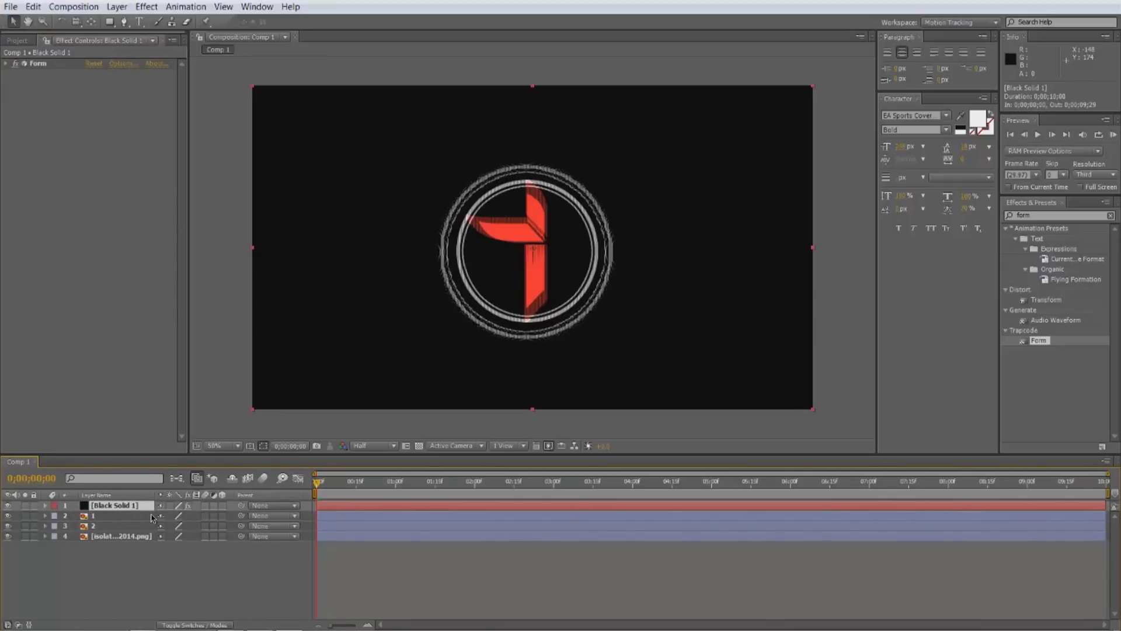
key(u)
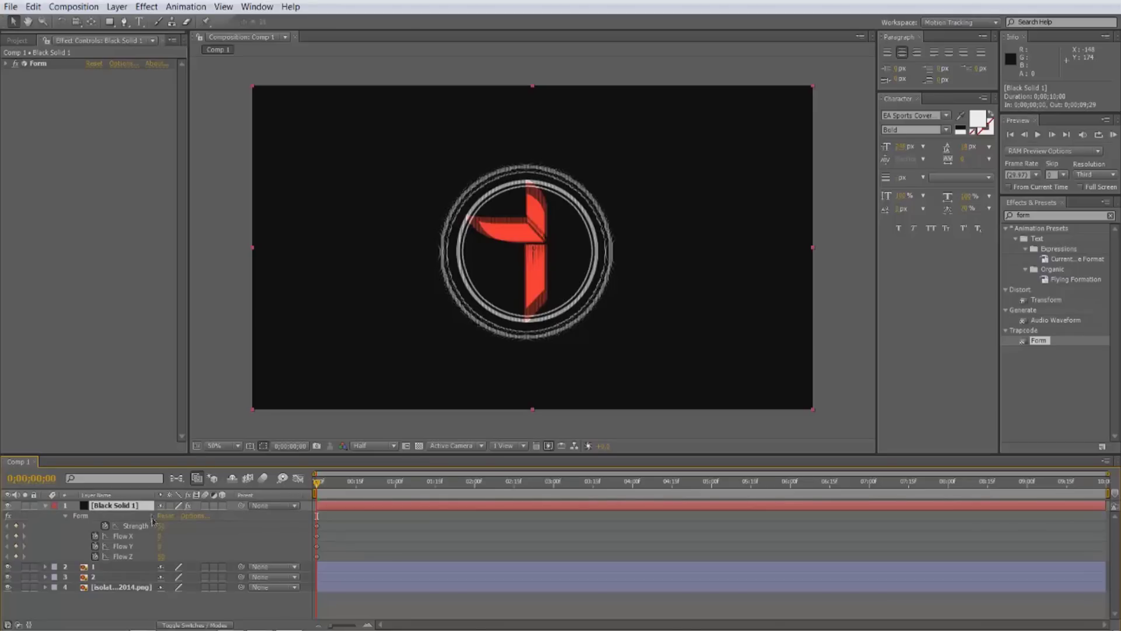
- At the start of the timeline, set Flow X to 1000 and Flow Y to 800, and increase Flow Z
click(537, 349)
click(162, 536)
key(Tab)
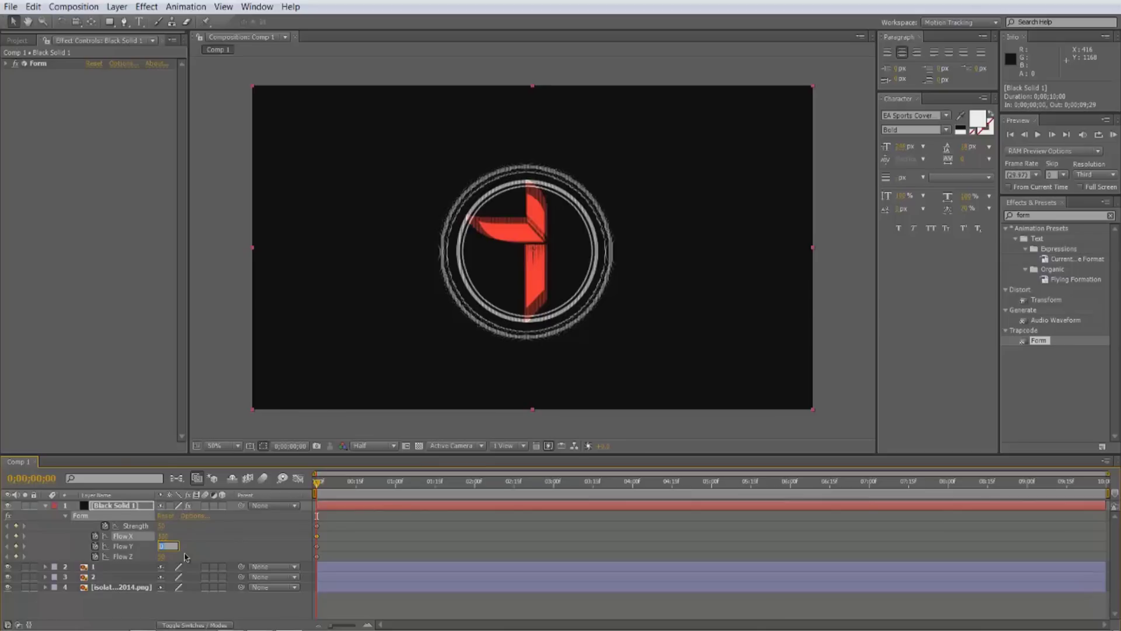
text(800)
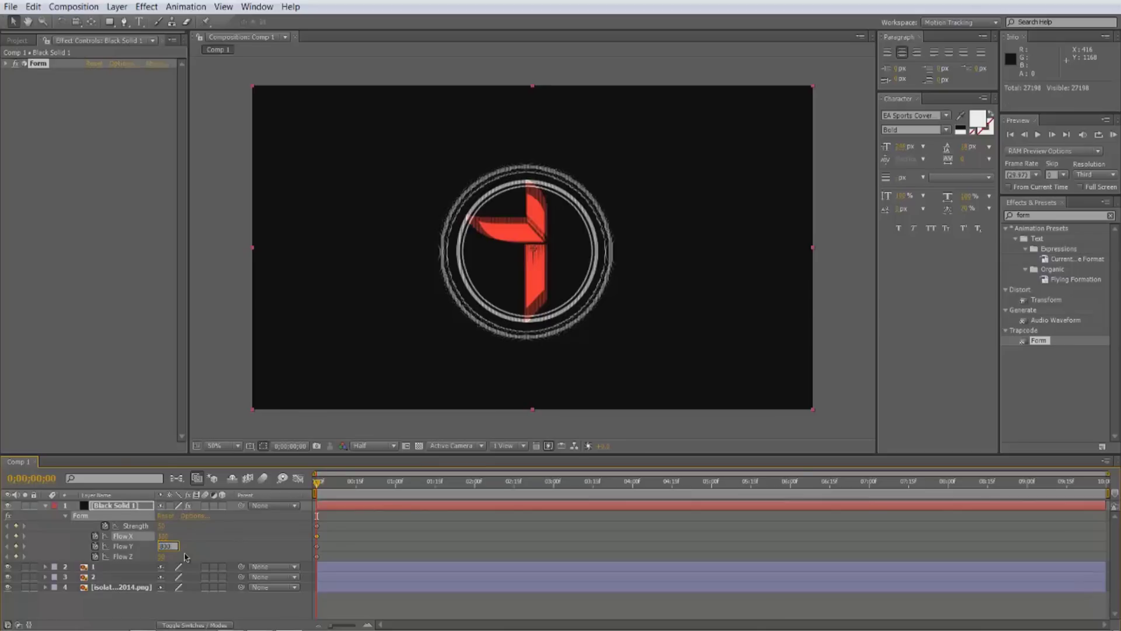
key(Tab)
text(2)
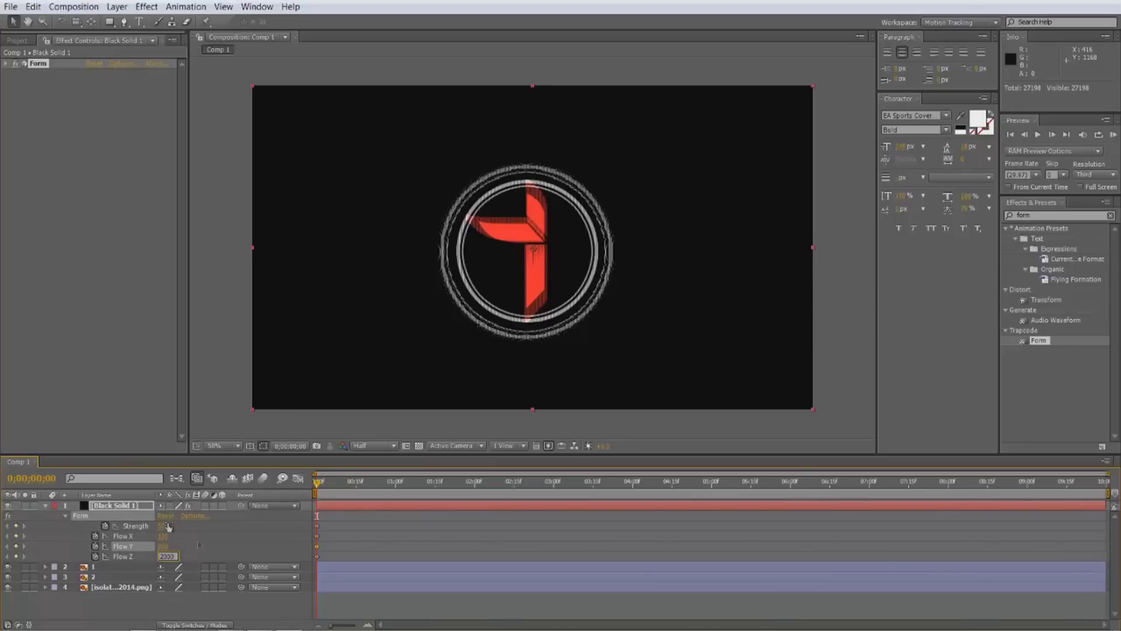
key(Tab)
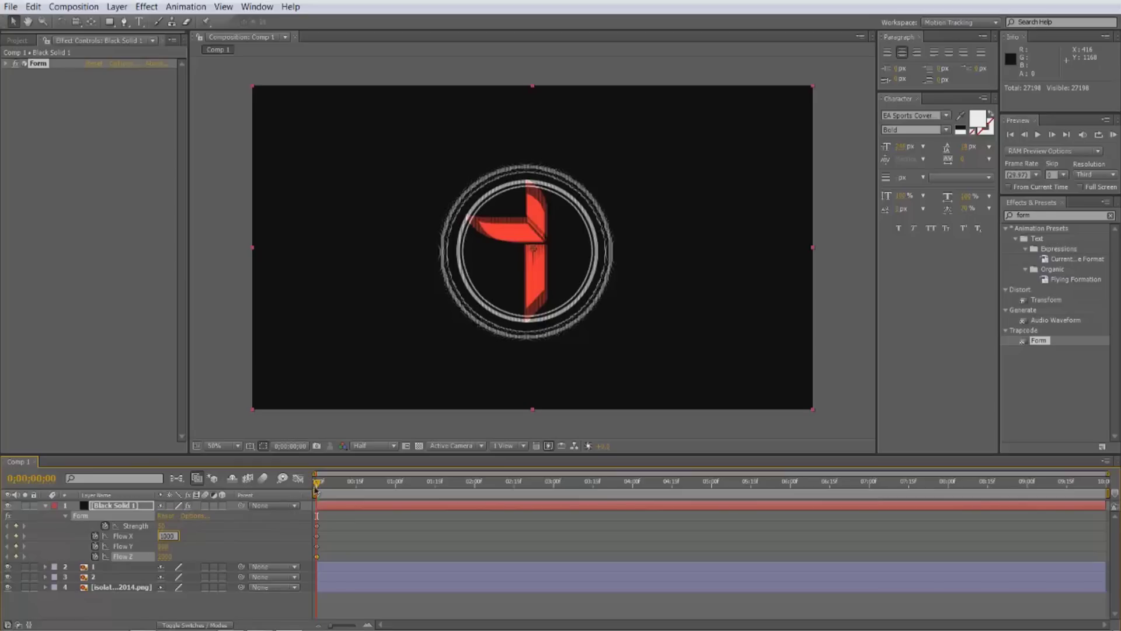
click(329, 535)
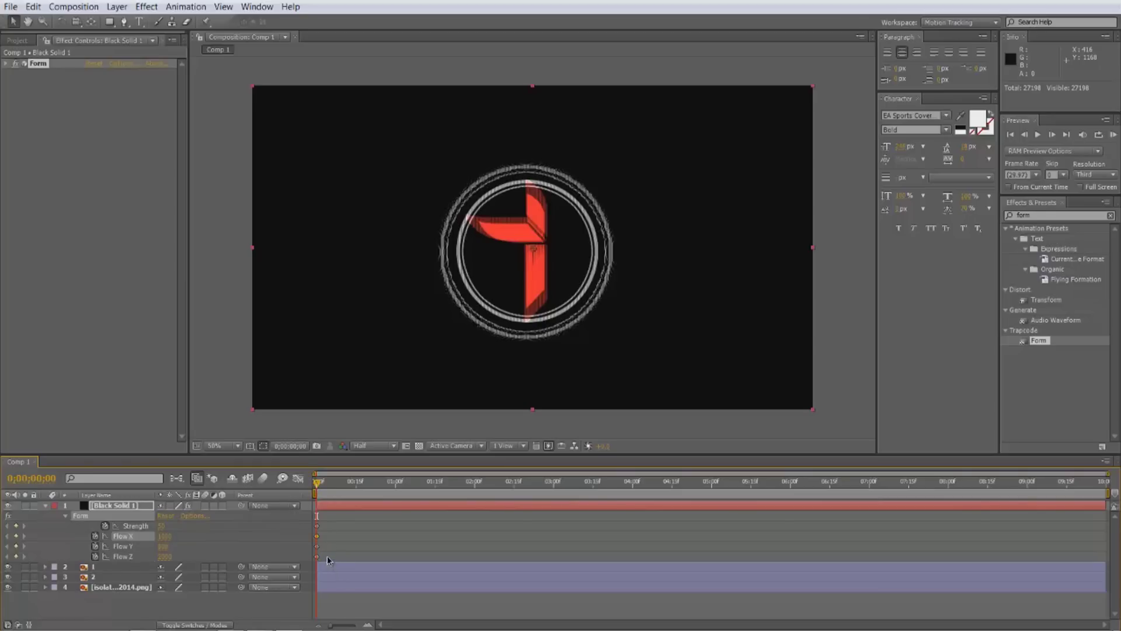
- Move the Strength, Flow X, Flow Y and Flow Z keyframes together to 1:15 on the timeline
drag(327, 556, 307, 526)
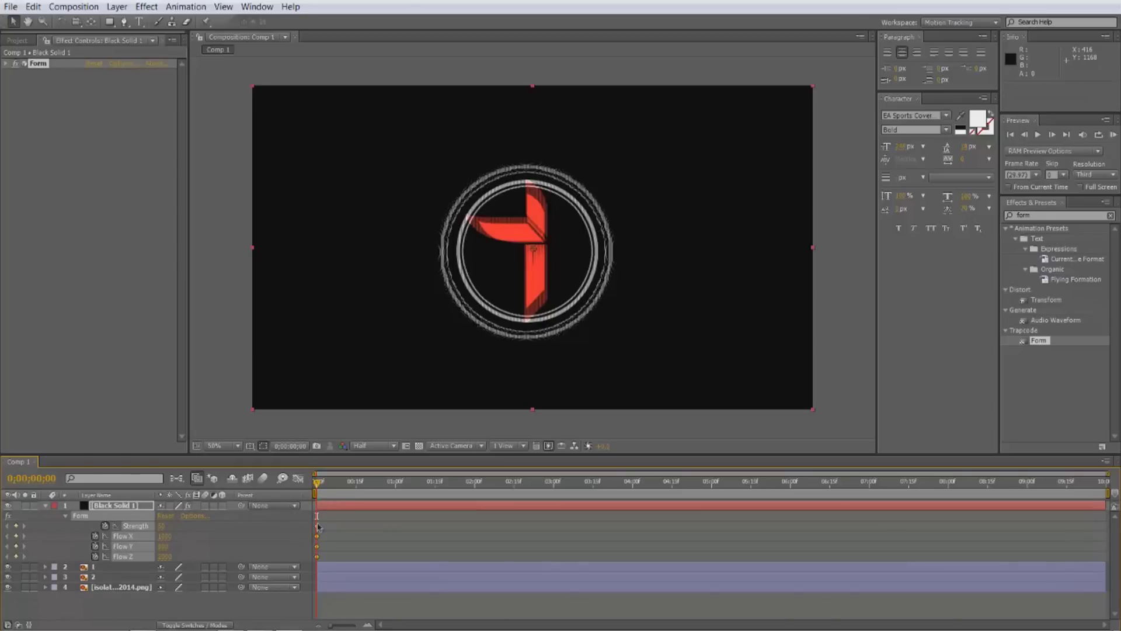
mouse_move(317, 529)
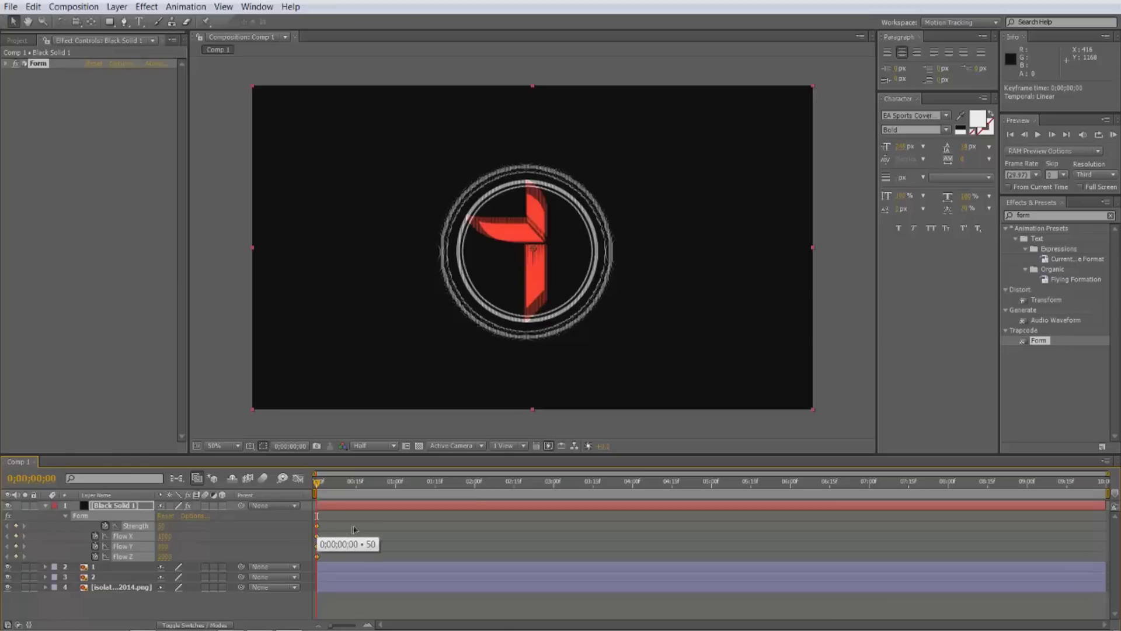
drag(404, 528, 477, 524)
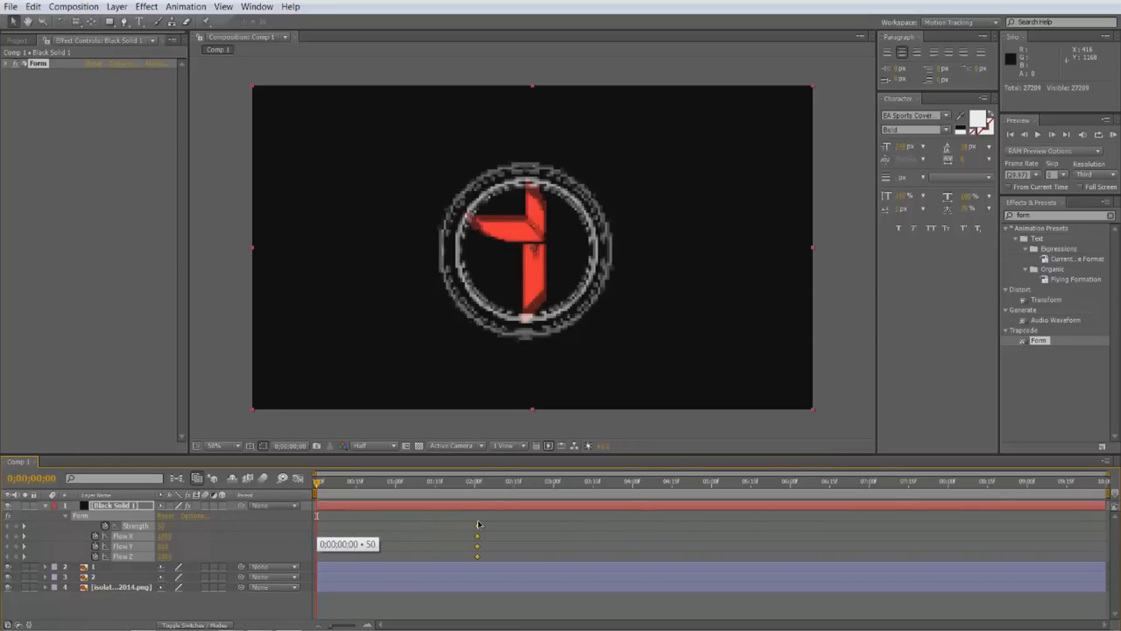
drag(478, 528, 433, 528)
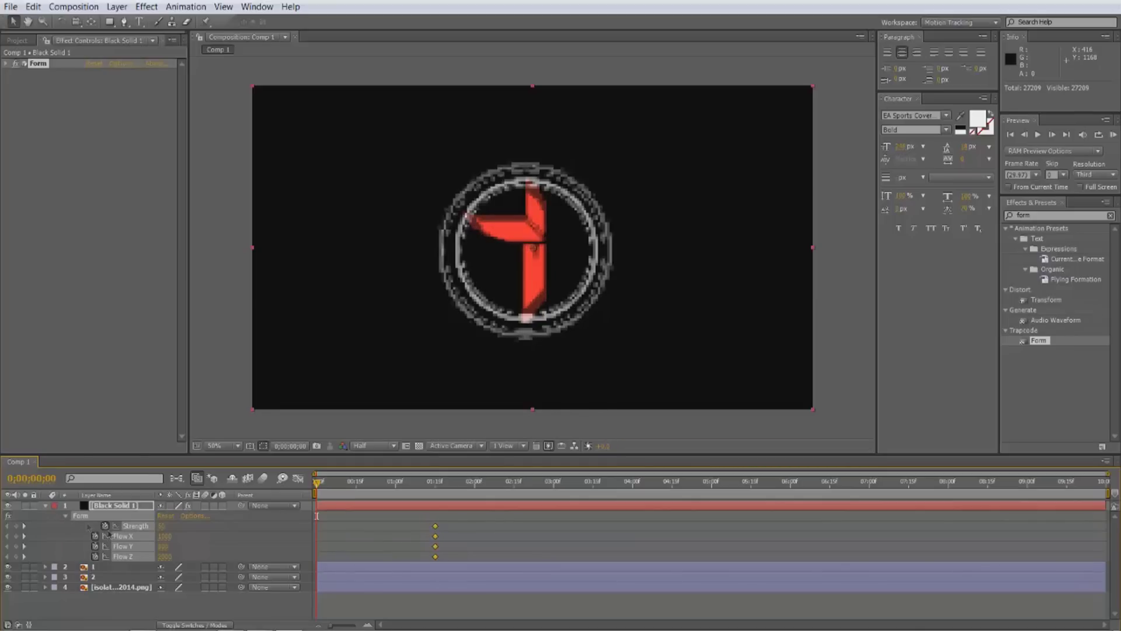
- Add keyframes of 0 for Strength, Flow X, Flow Y and Flow Z at the start of the timeline
click(166, 535)
text(0)
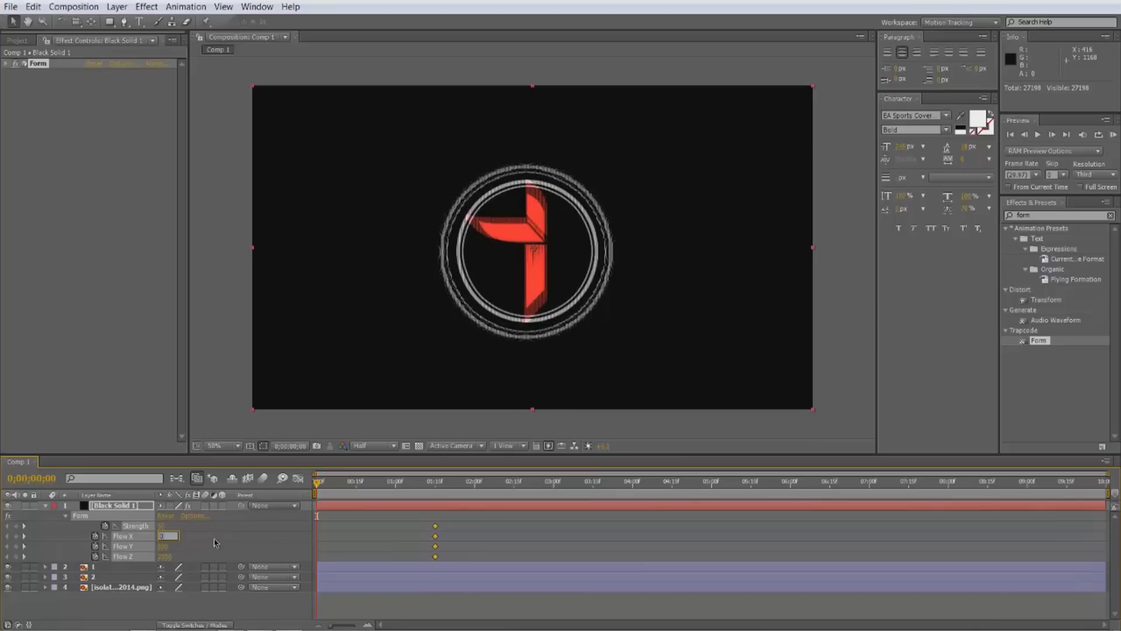
key(Tab)
text(0)
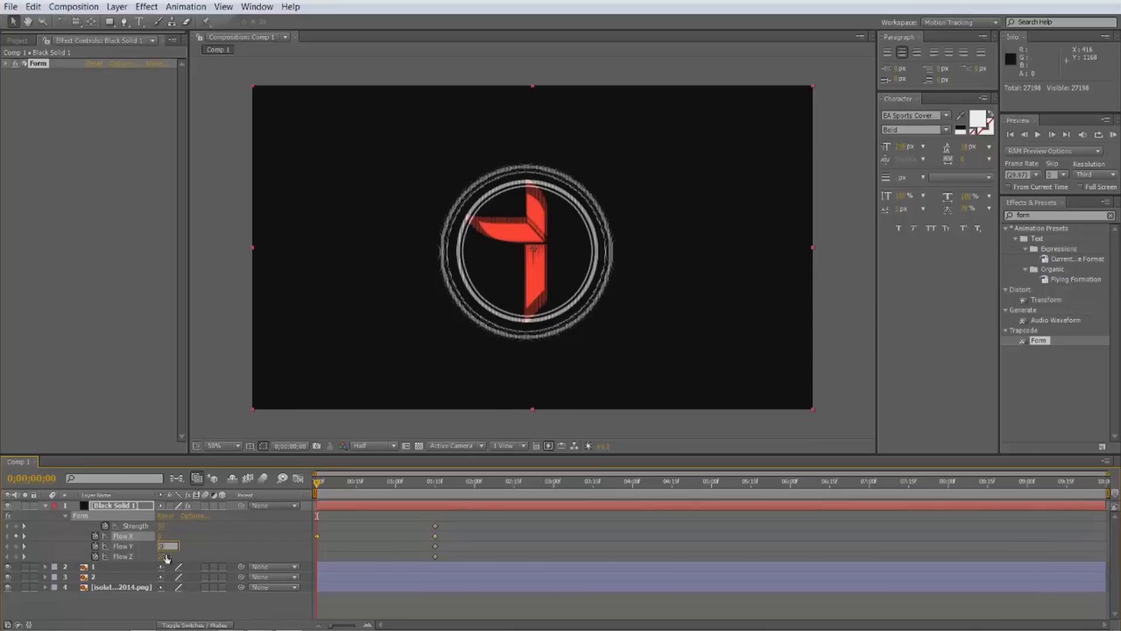
key(shift+Tab)
key(shift+Tab)
text(0)
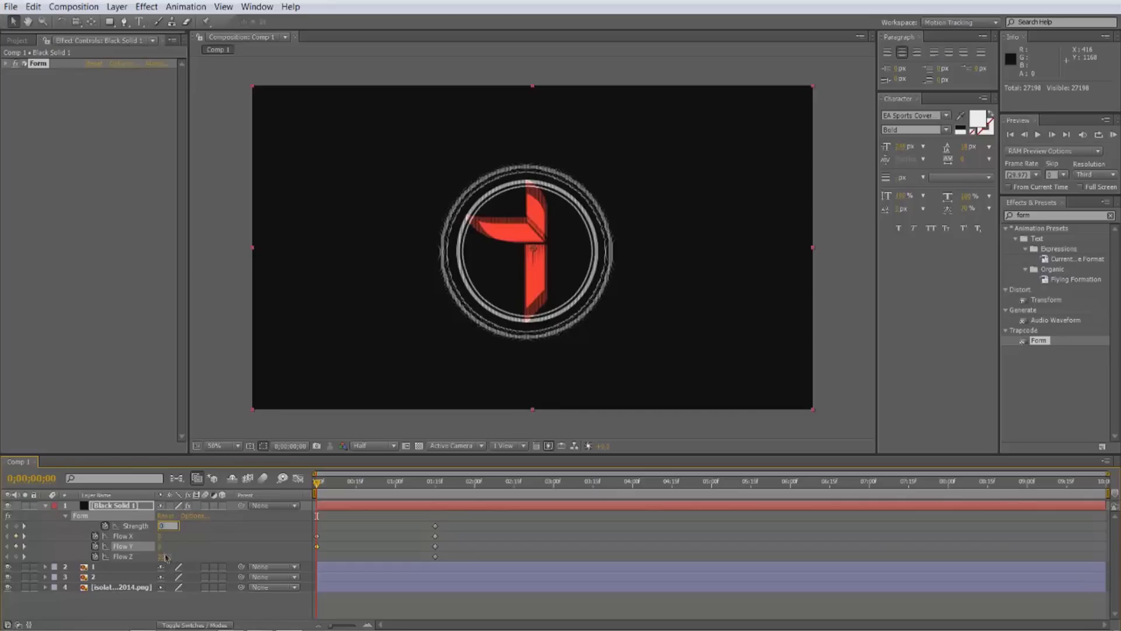
click(167, 557)
text(0)
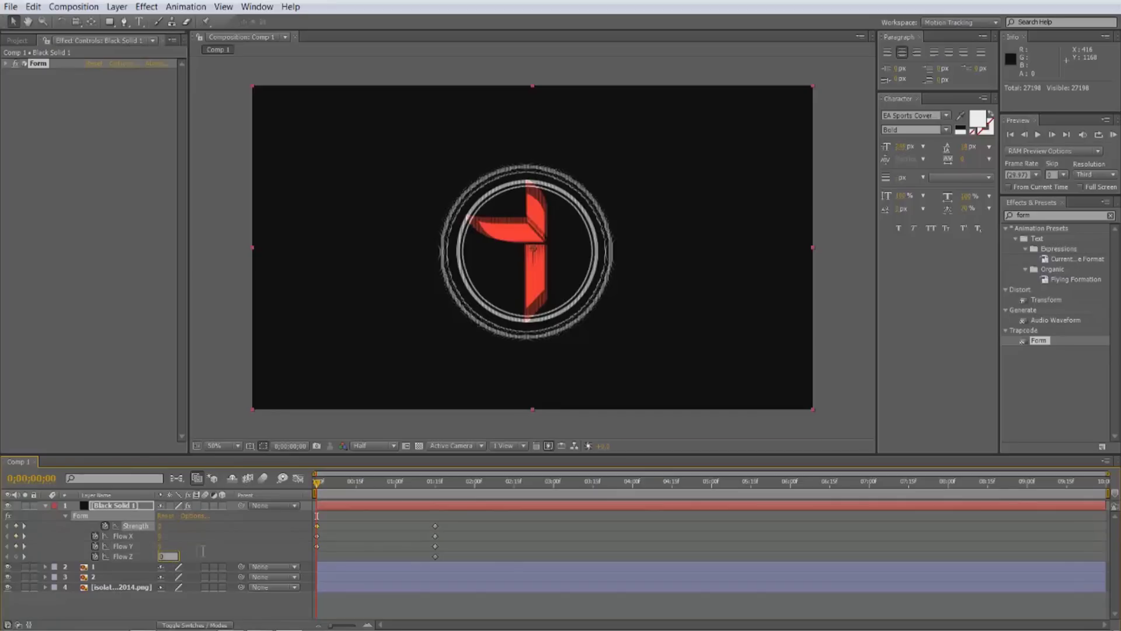
- At 3:00 on the timeline, add keyframes of 0 for Strength, Flow X, Flow Y and Flow Z
click(555, 485)
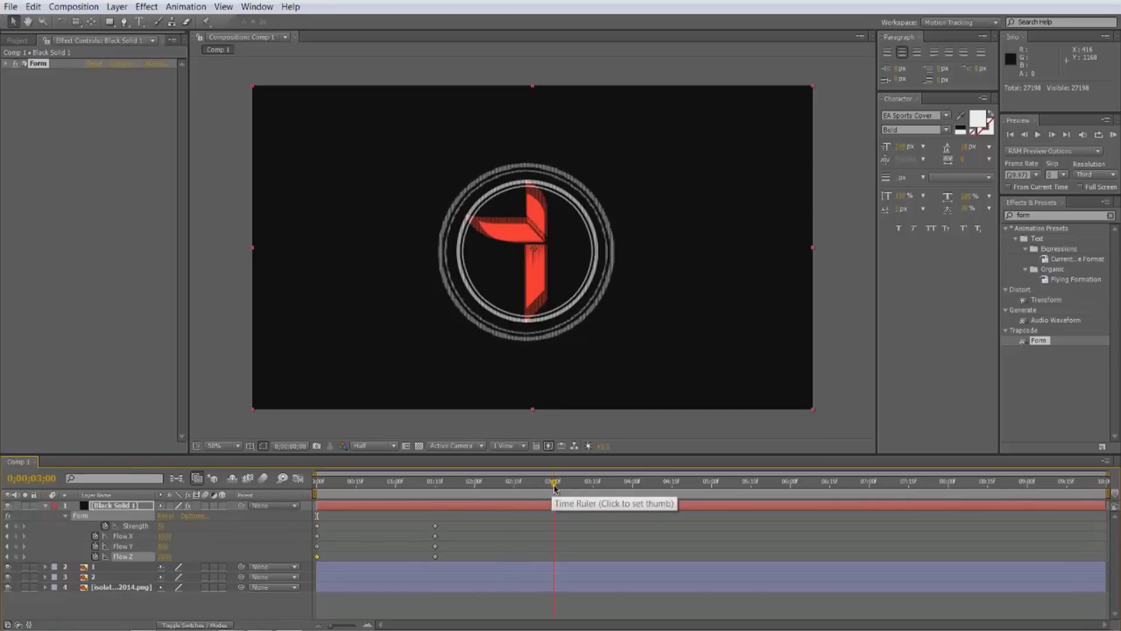
click(162, 526)
text(0)
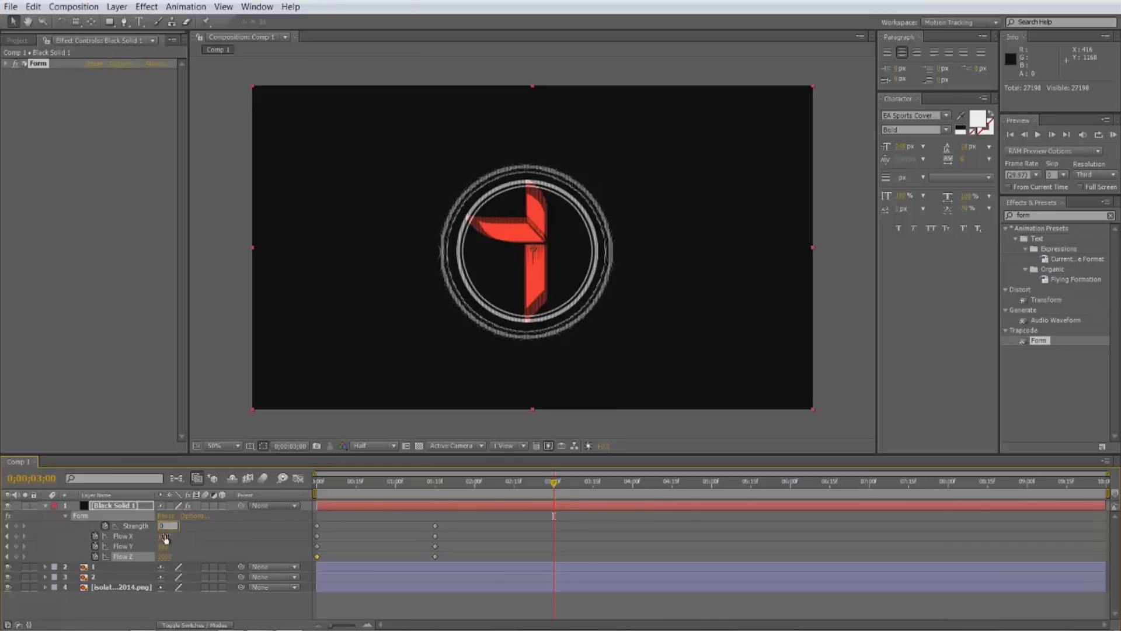
key(Return)
click(164, 546)
text(0)
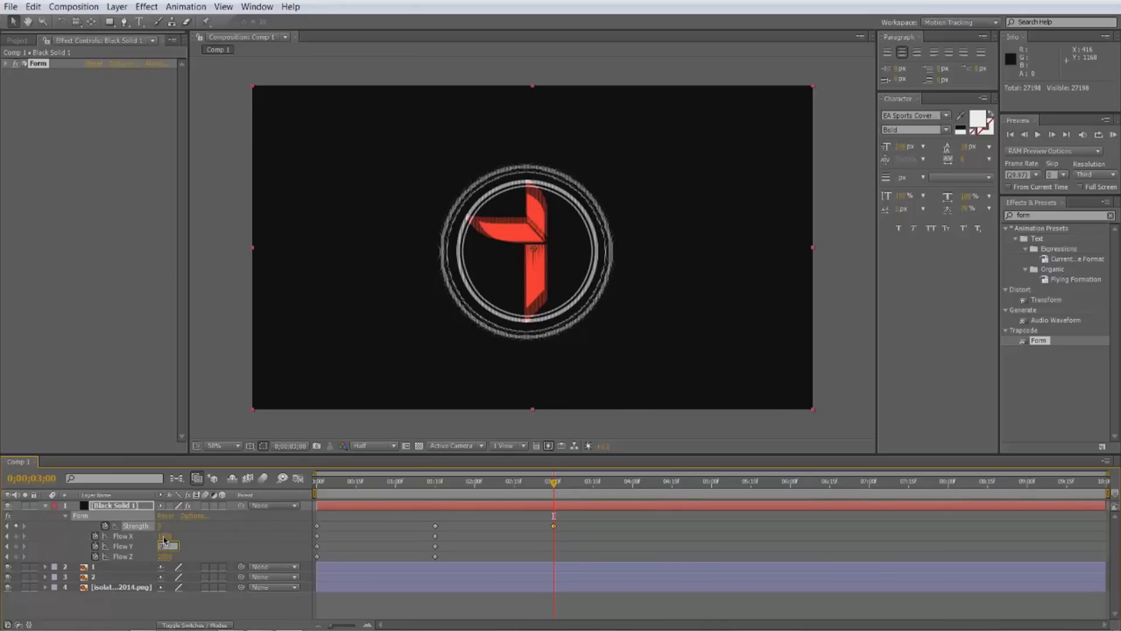
key(Return)
click(165, 535)
text(0)
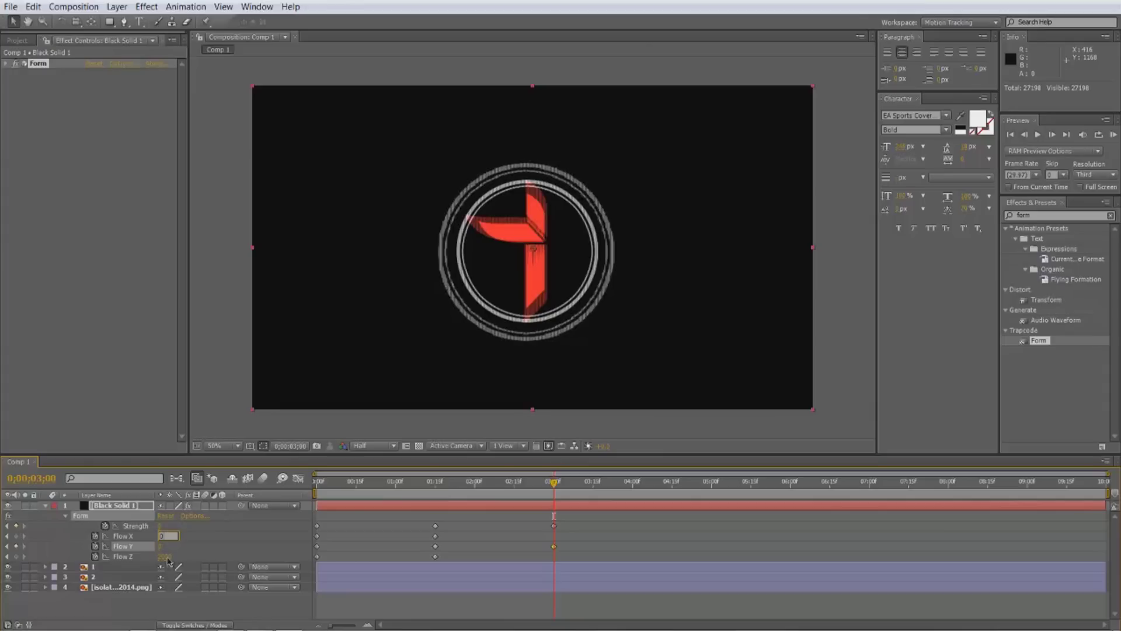
key(Return)
click(169, 556)
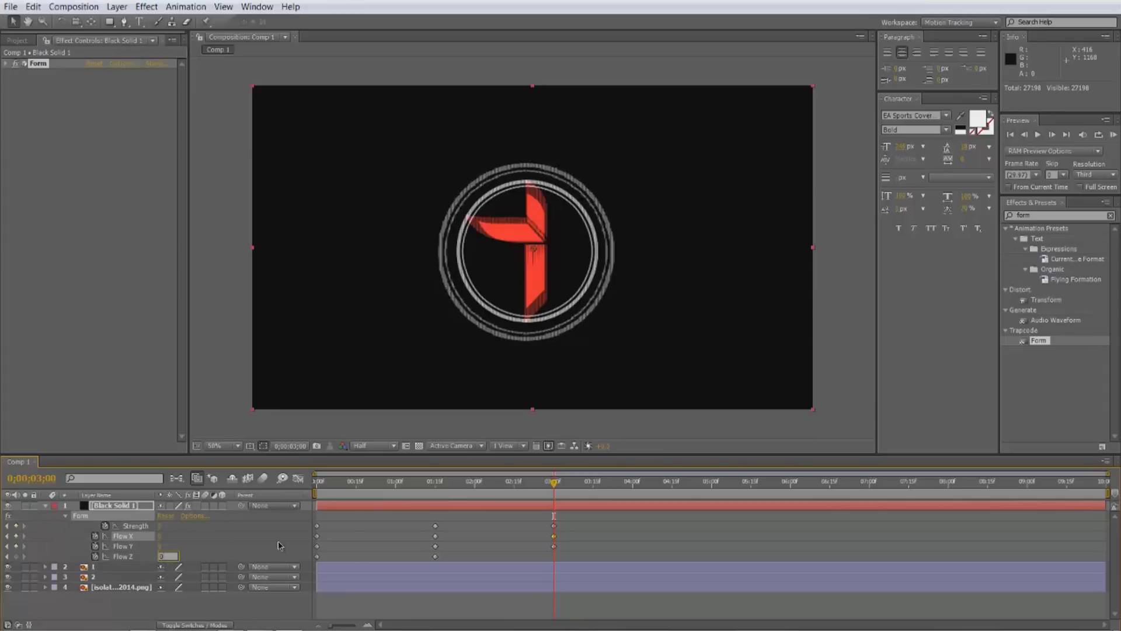
text(0)
key(Return)
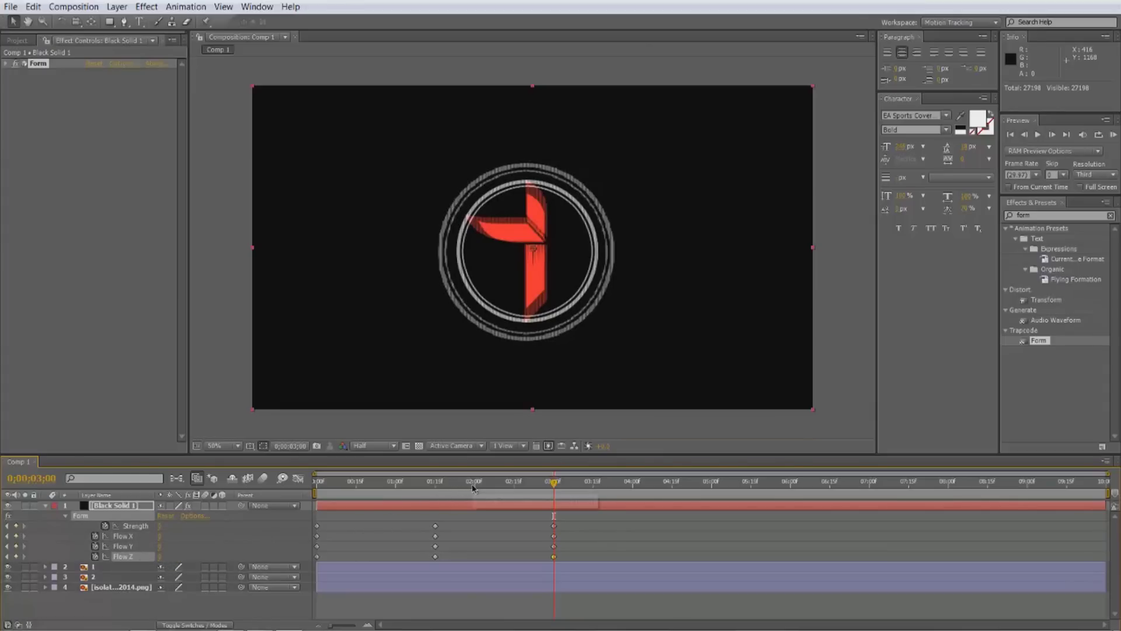
- Delete the Strength, Flow X, Flow Y and Flow Z keyframes at the timeline's start and move their 1:15 keyframes there
click(472, 492)
click(434, 486)
click(367, 484)
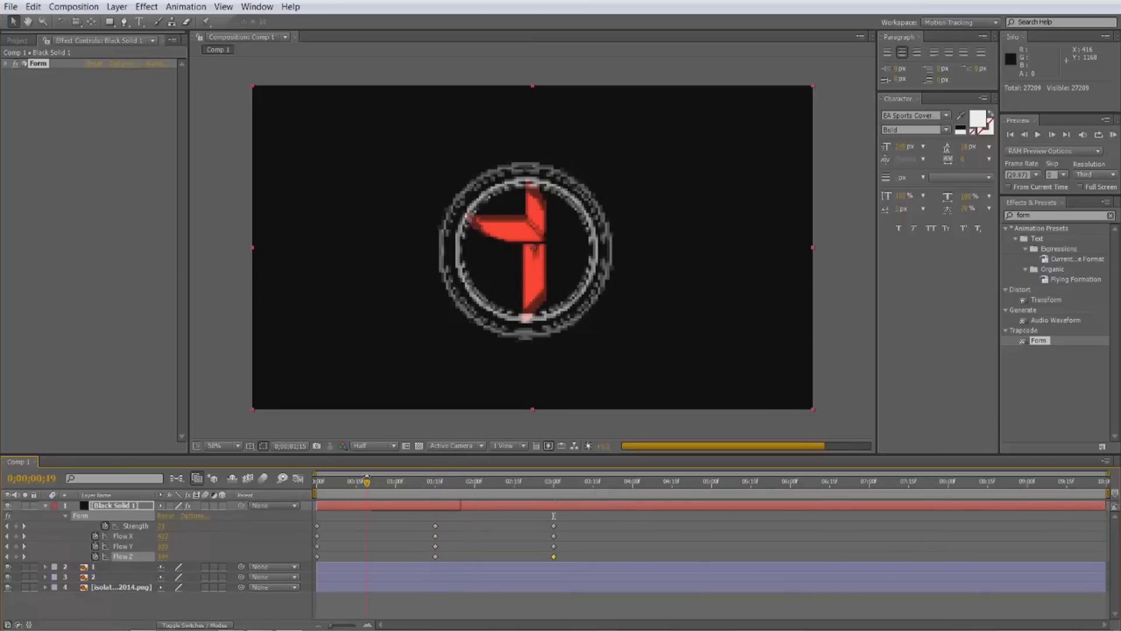
click(425, 486)
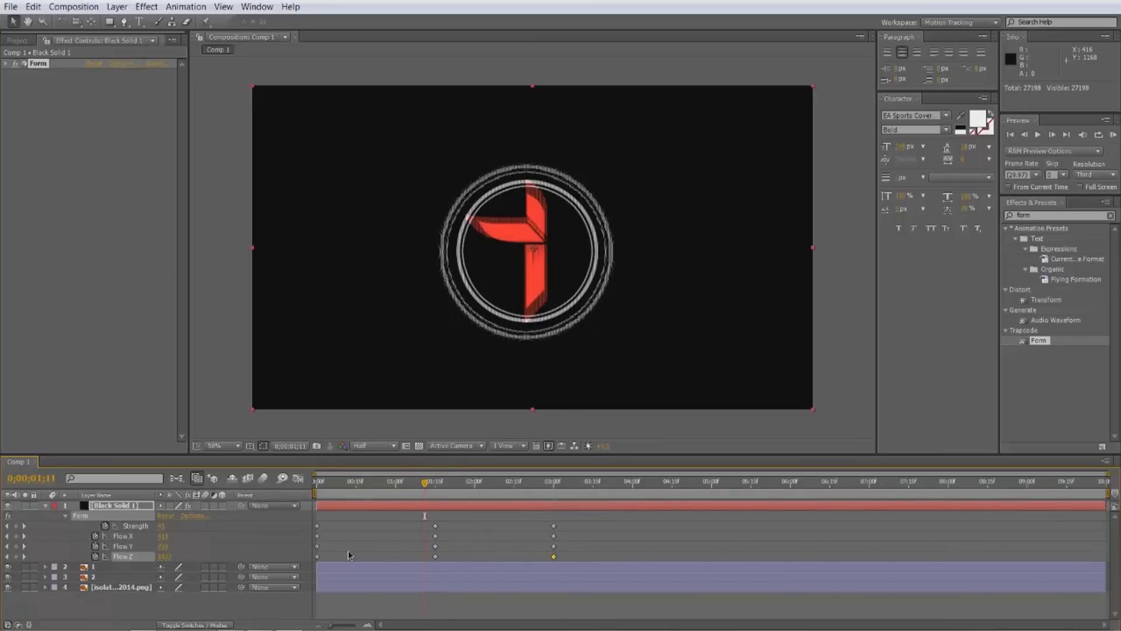
drag(332, 555, 293, 506)
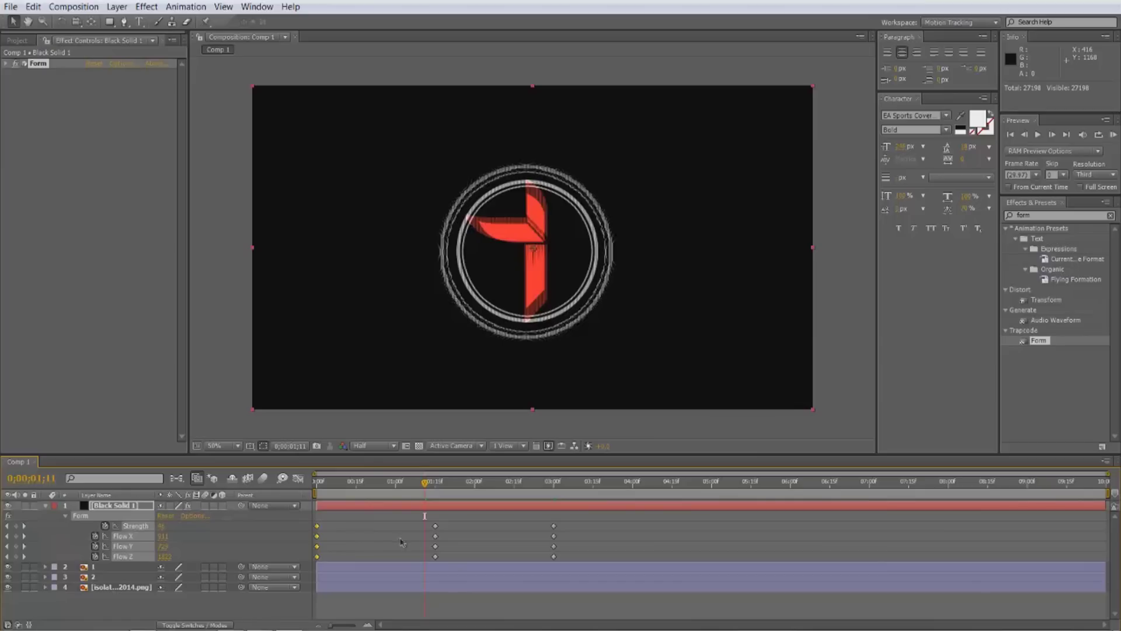
key(Delete)
drag(455, 557, 404, 530)
click(436, 546)
key(Delete)
key(ctrl+z)
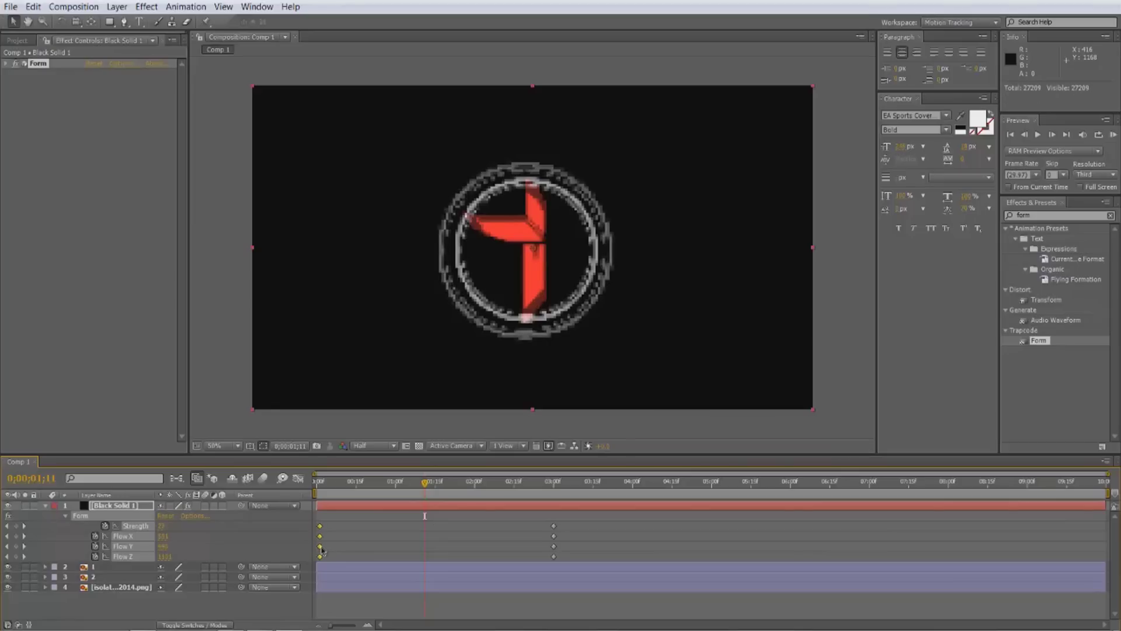
- At the start of the timeline, turn off keyframing for Flow X, Flow Y and Flow Z in the Fractal Field
click(330, 482)
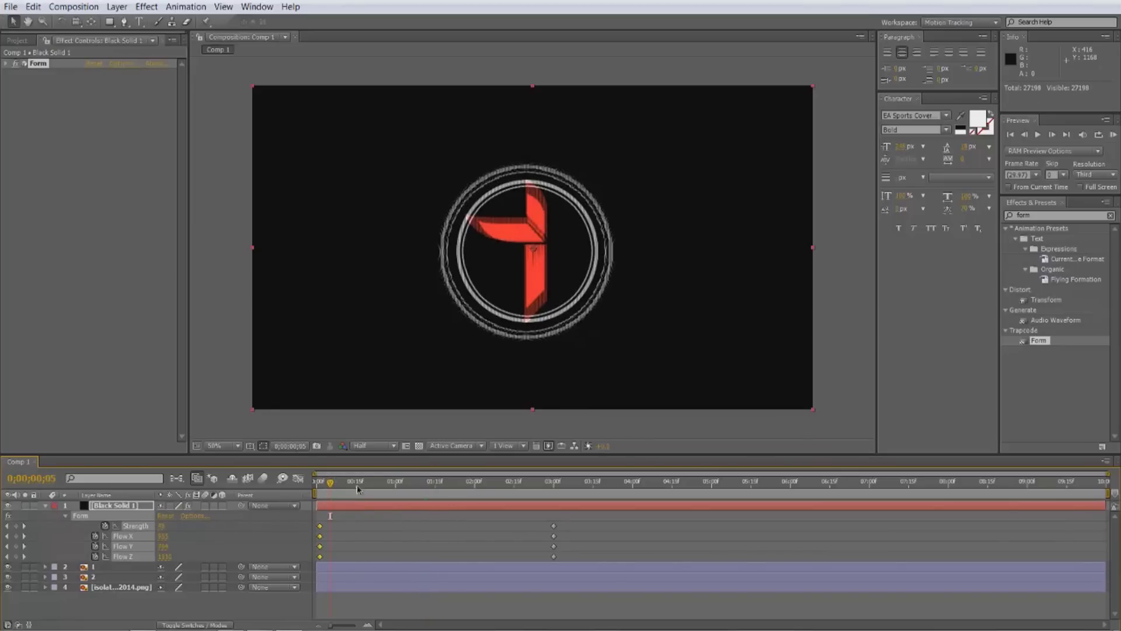
click(362, 500)
click(321, 484)
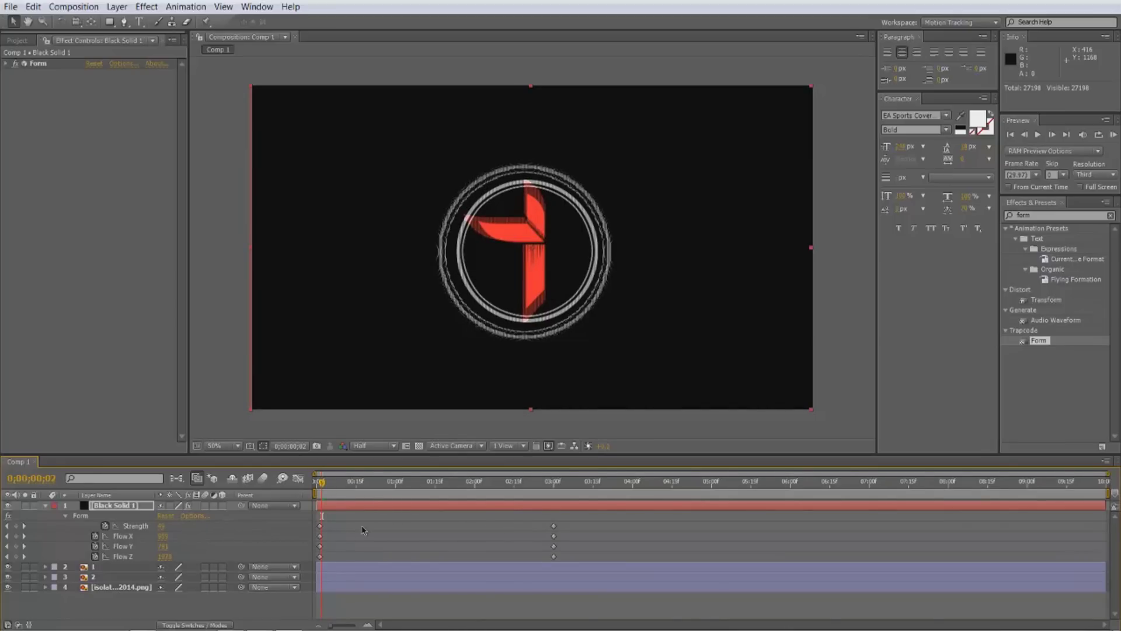
key(Left)
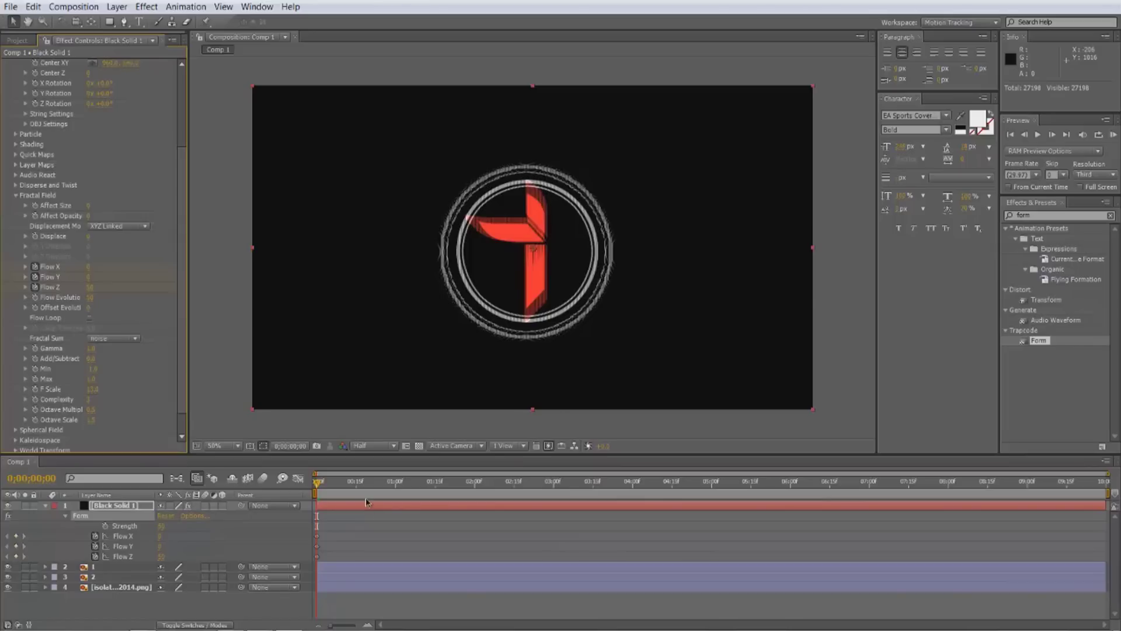
click(35, 287)
click(35, 277)
click(35, 267)
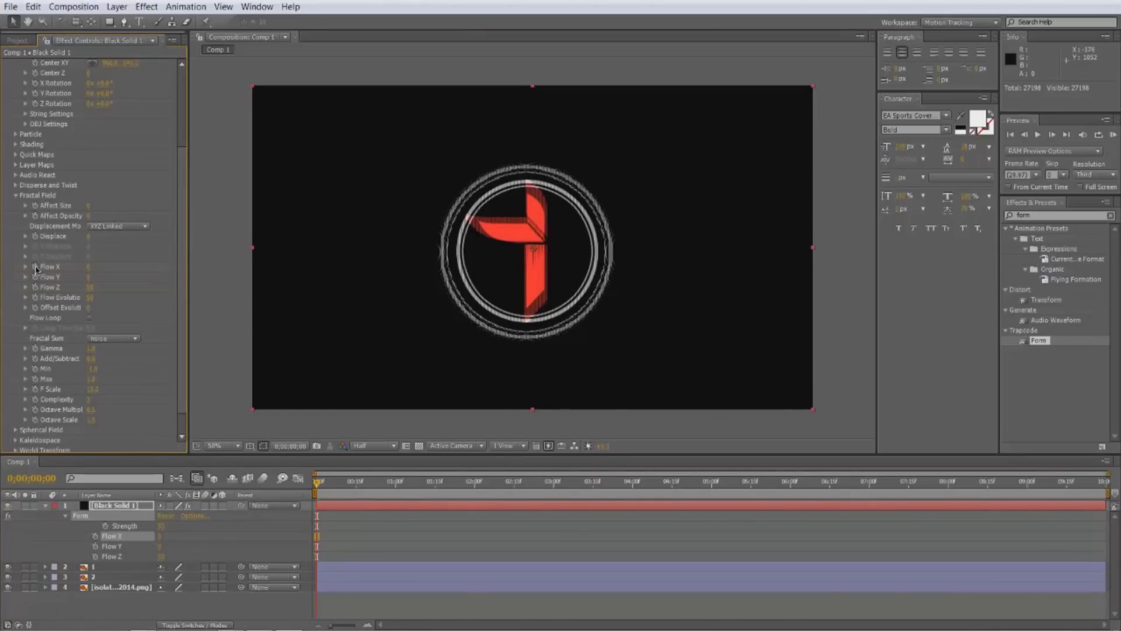
- Set the Fractal Field's displacement mode to XYZ Individual and enable keyframing for X, Y and Z Displace
click(129, 230)
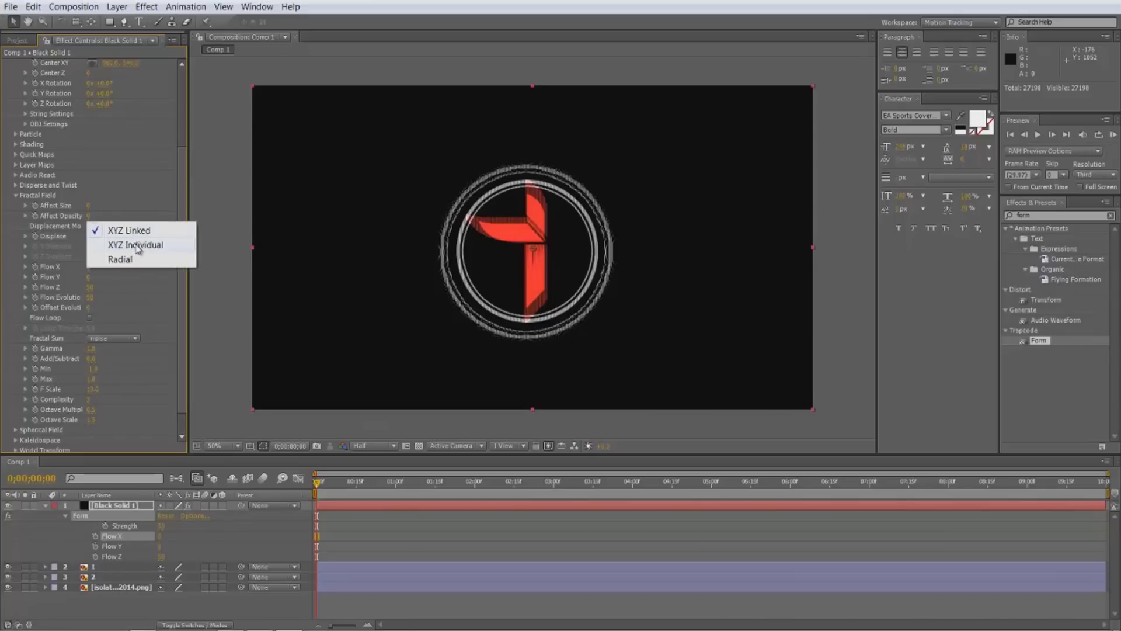
click(138, 245)
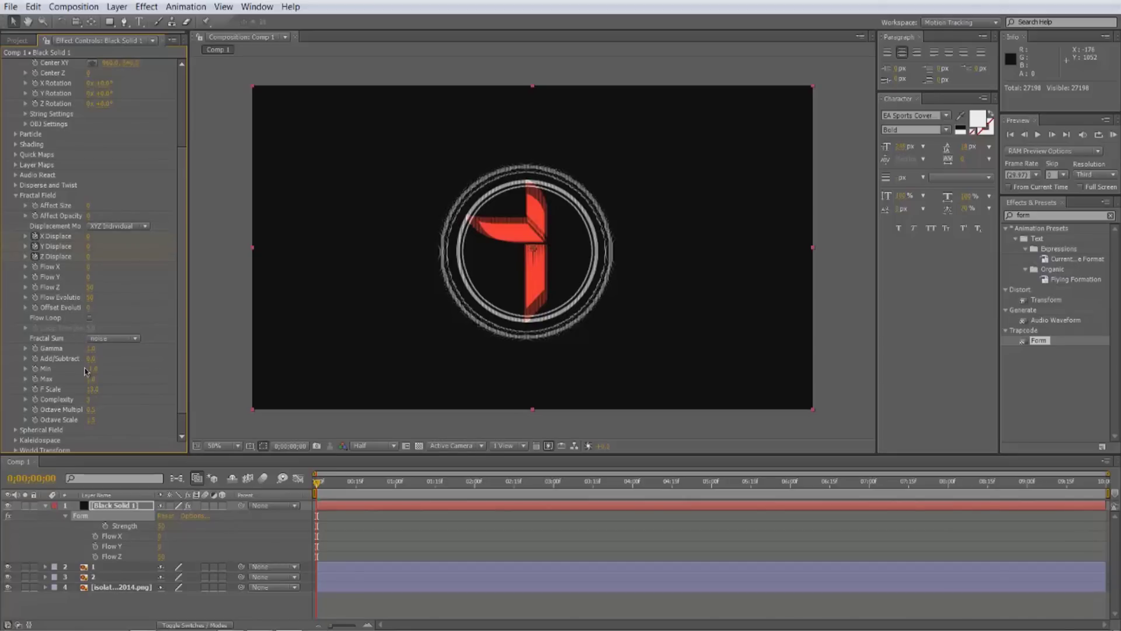
- Collapse the Form effect settings and show the X, Y and Z Displace keyframes of Black Solid 1 in the timeline
click(47, 506)
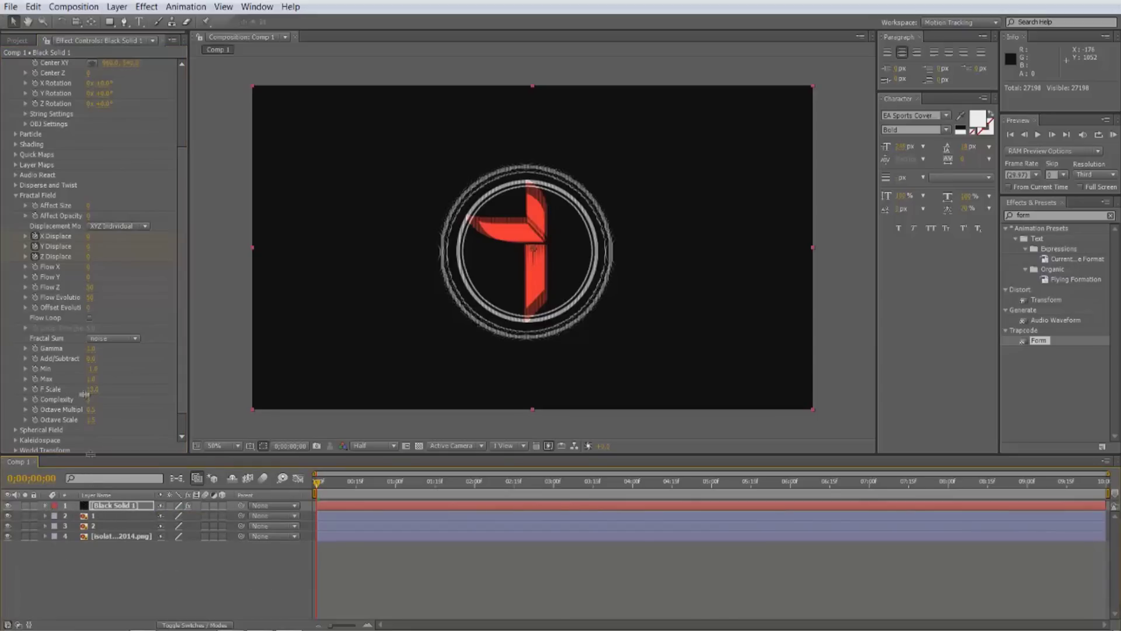
scroll(100, 106, up, 2)
scroll(100, 107, up, 2)
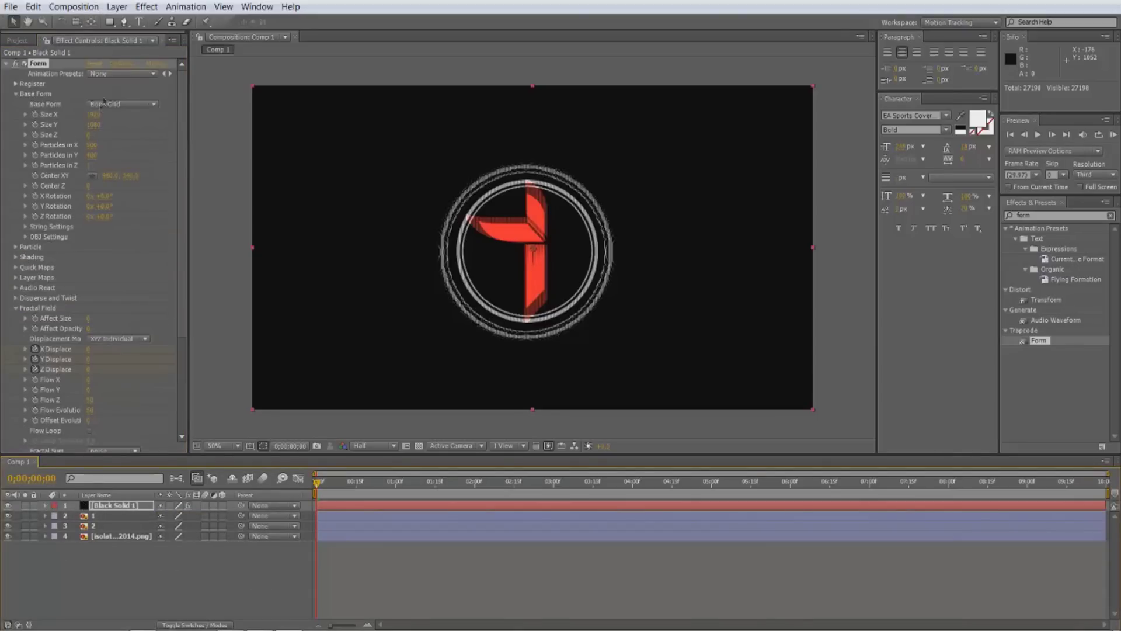
click(5, 64)
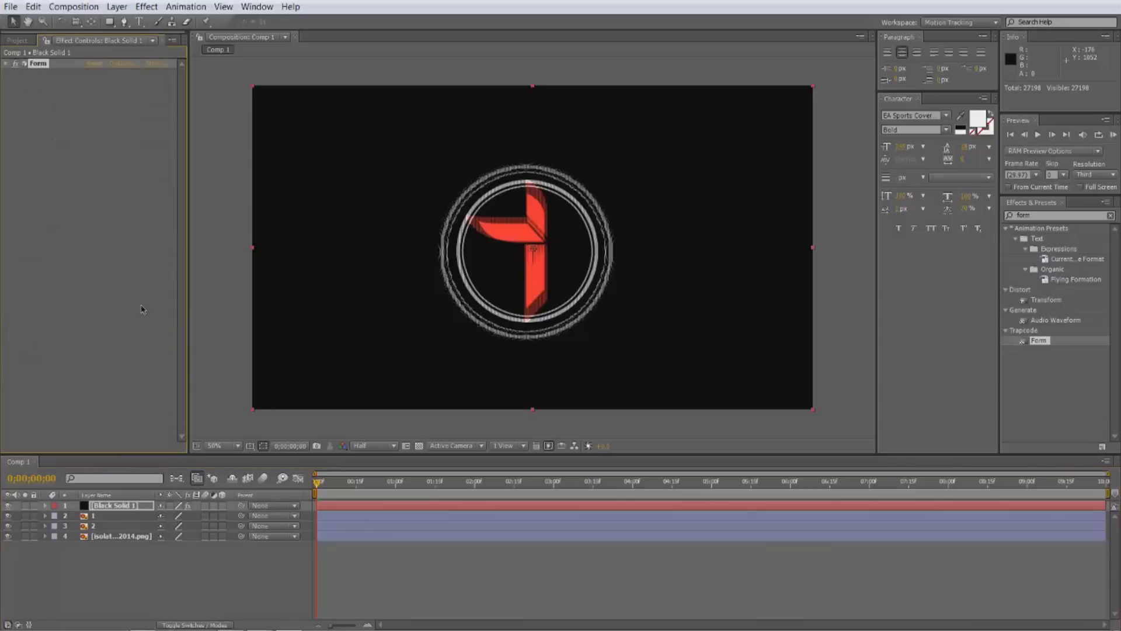
click(130, 506)
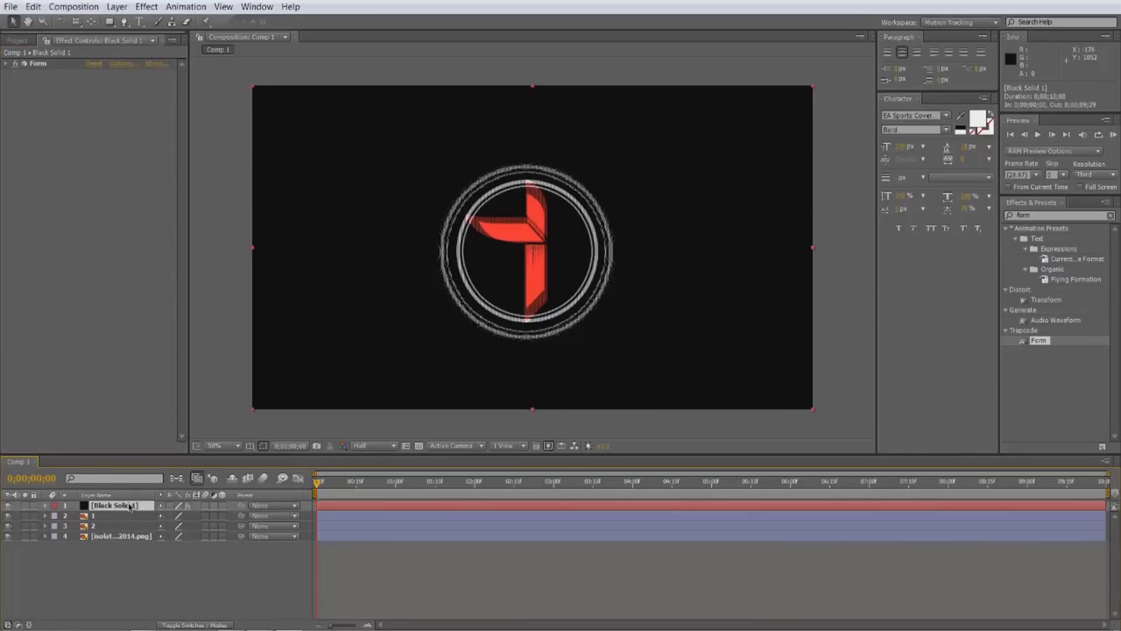
key(u)
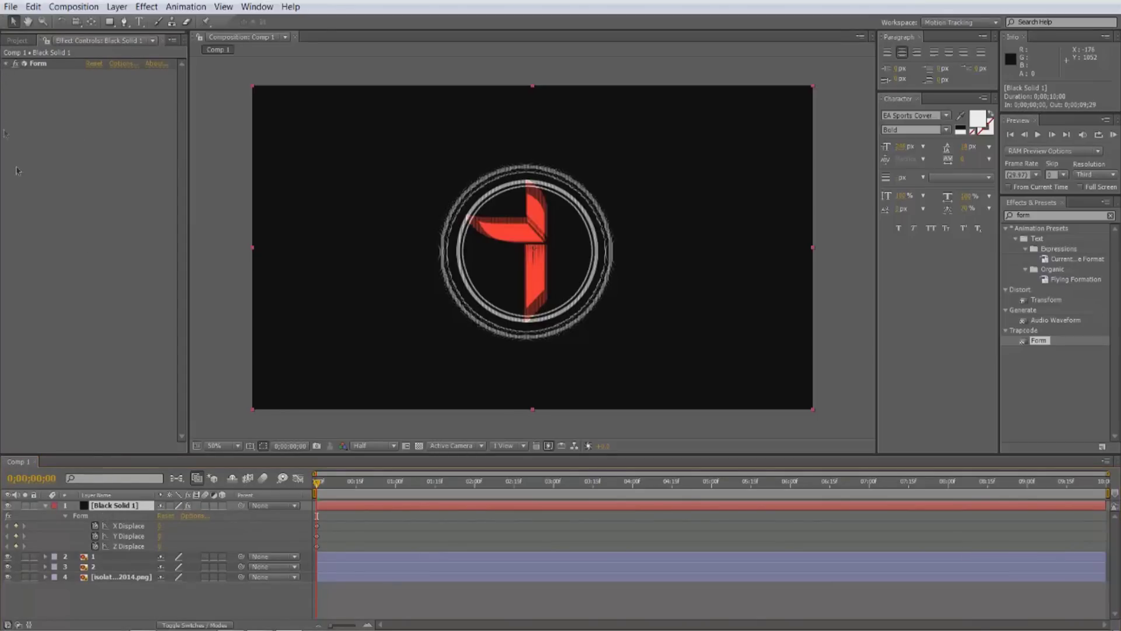
- Enable keyframing for the Displacement Strength in Form's Layer Maps at the start of the timeline
click(6, 64)
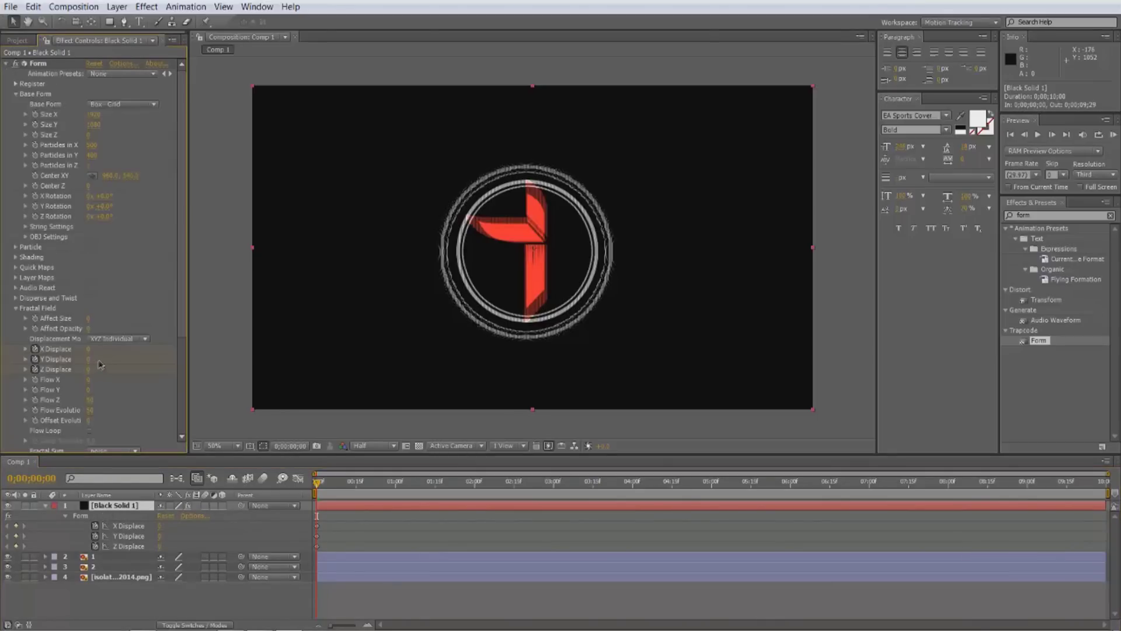
scroll(91, 348, down, 5)
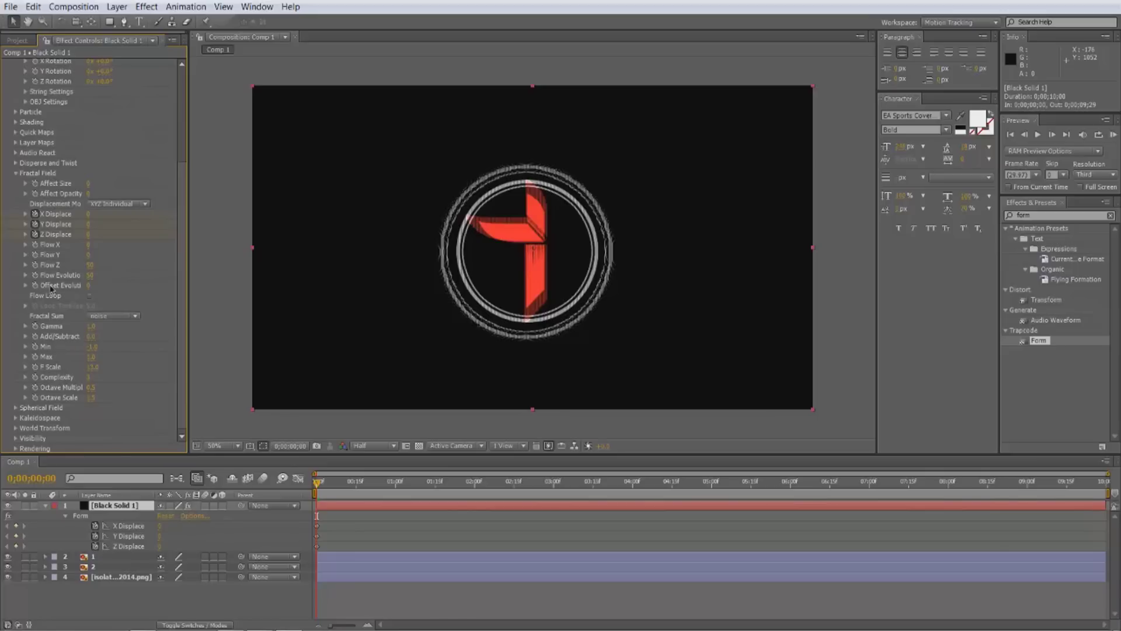
scroll(51, 287, up, 1)
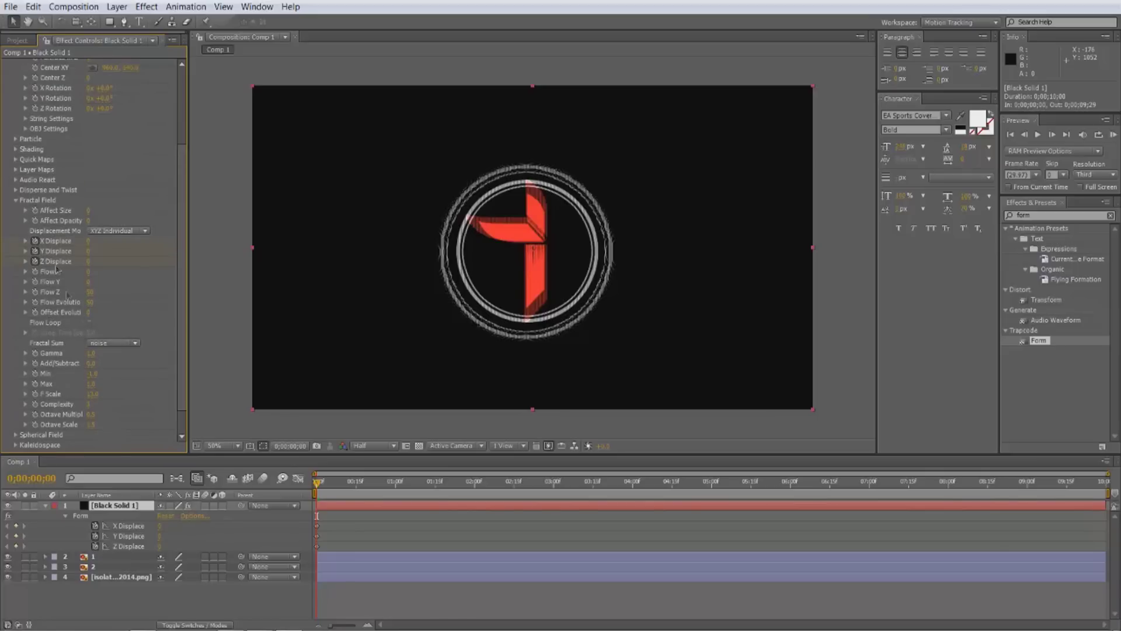
click(16, 159)
click(17, 160)
click(16, 169)
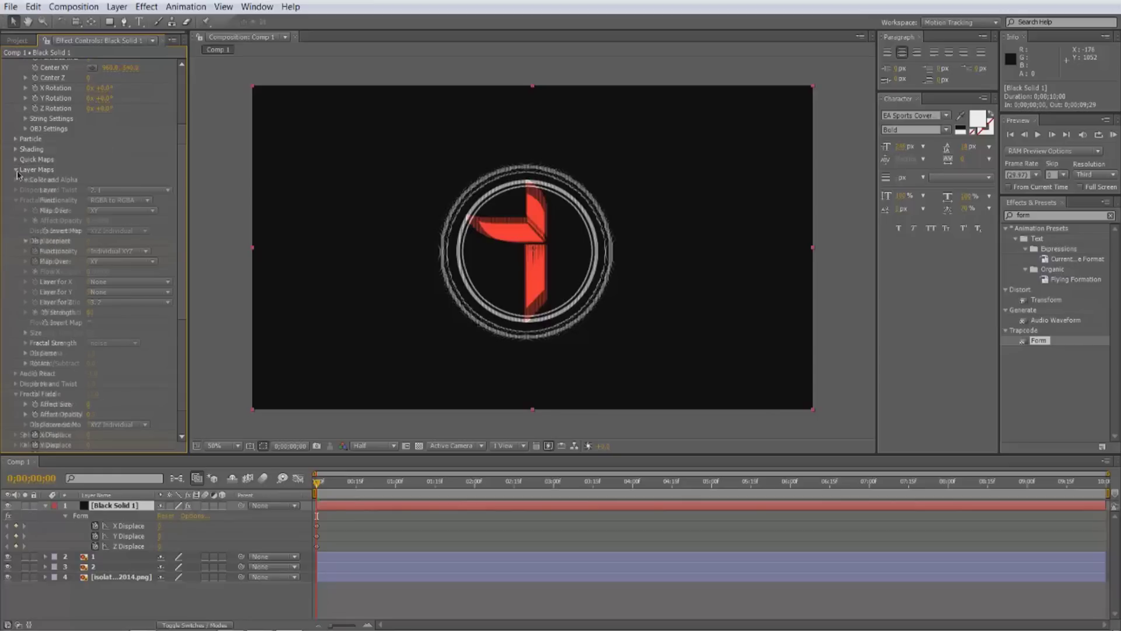
scroll(52, 159, up, 1)
scroll(52, 159, down, 7)
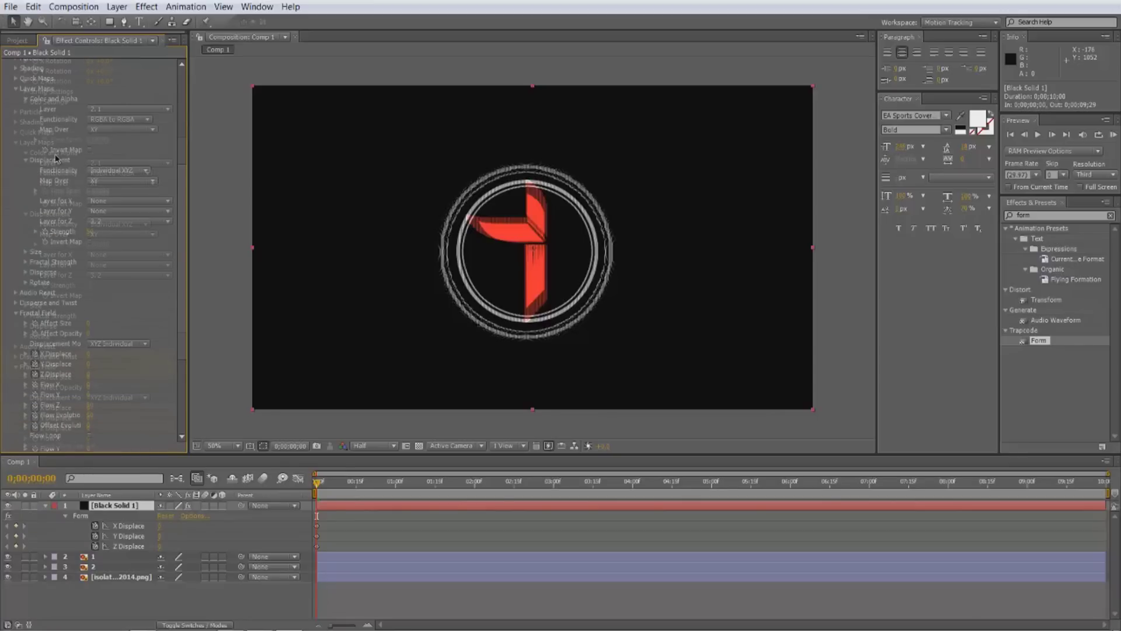
scroll(56, 162, up, 6)
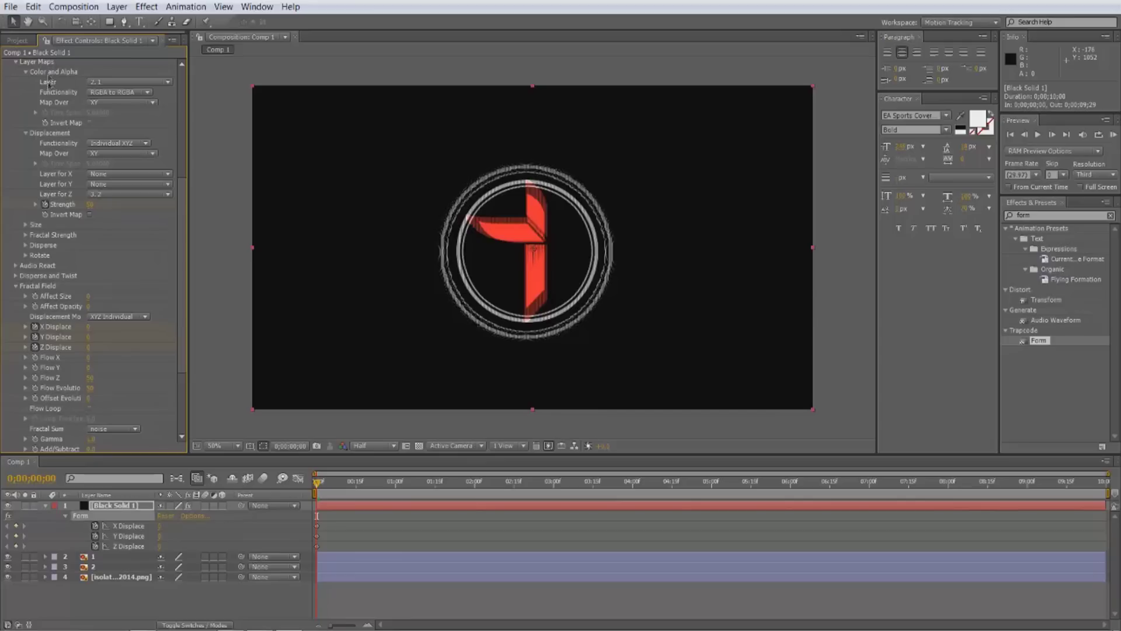
scroll(56, 131, up, 7)
scroll(31, 74, up, 1)
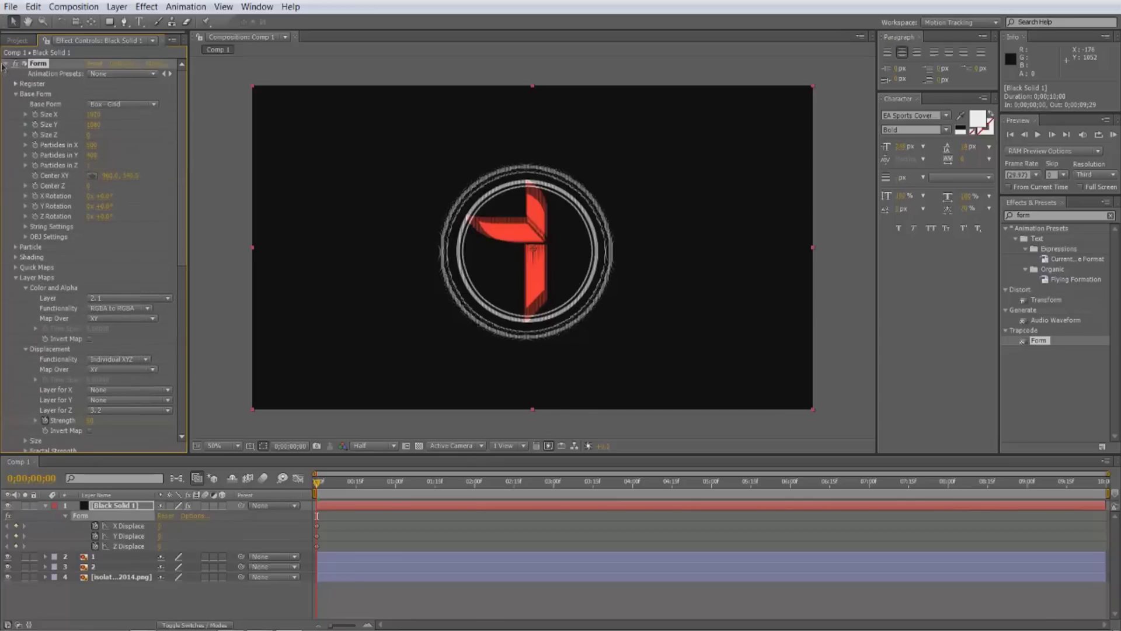
- Collapse the Form settings again and list Strength with the X, Y and Z Displace keyframes under Black Solid 1
click(6, 63)
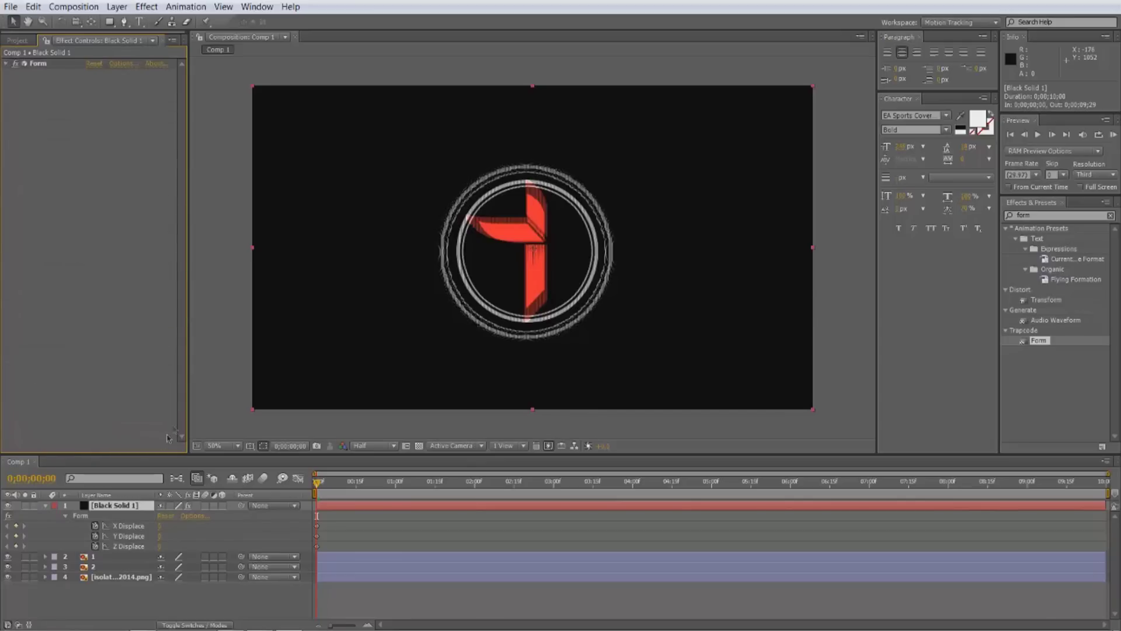
click(115, 507)
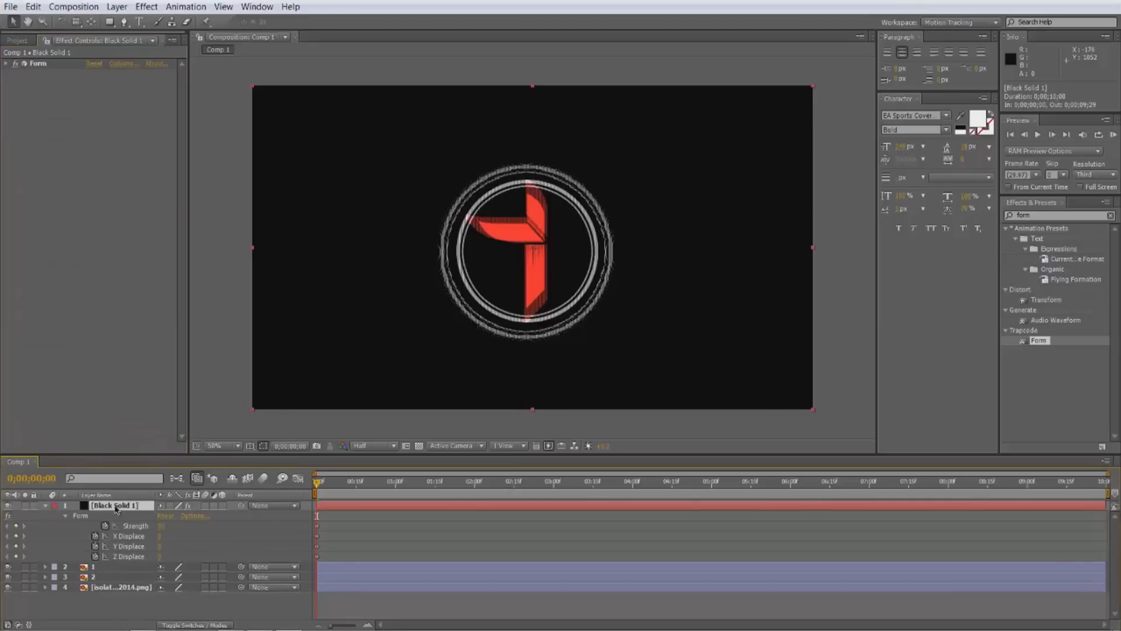
key(e)
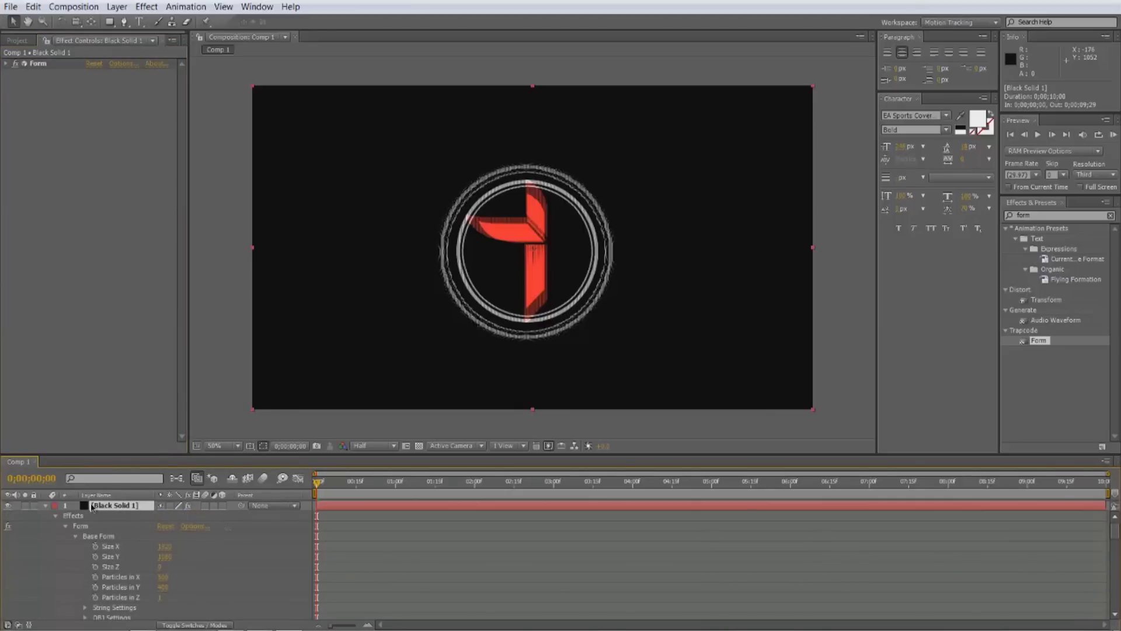
key(e)
key(u)
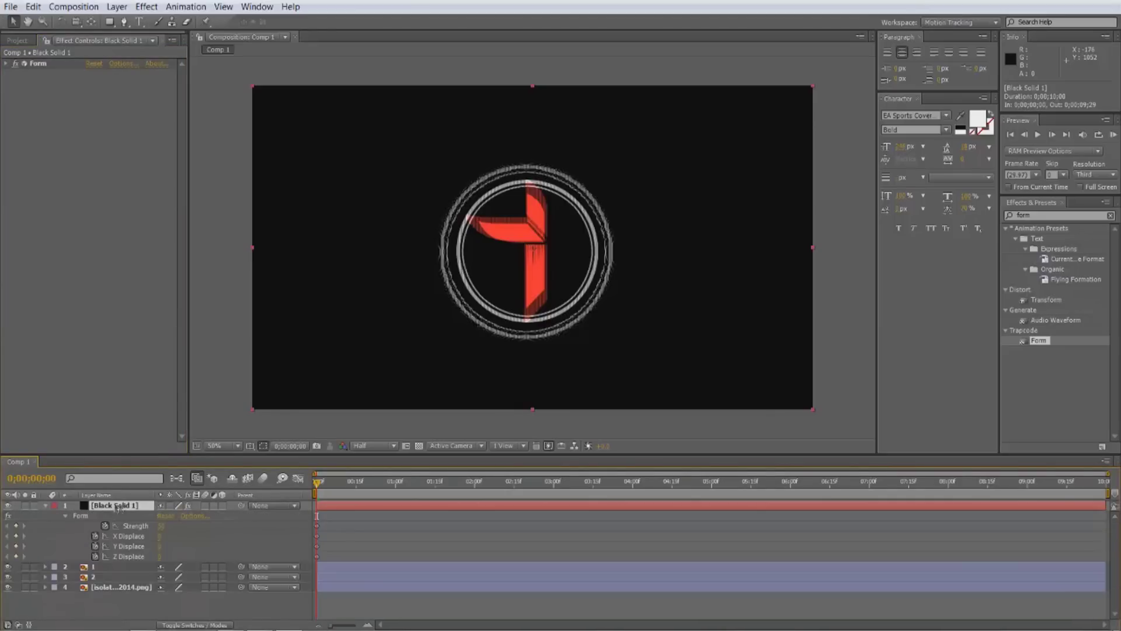
- At the start of the timeline, set X Displace to 1000 and Y Displace to 500
click(161, 536)
text(1000)
key(Tab)
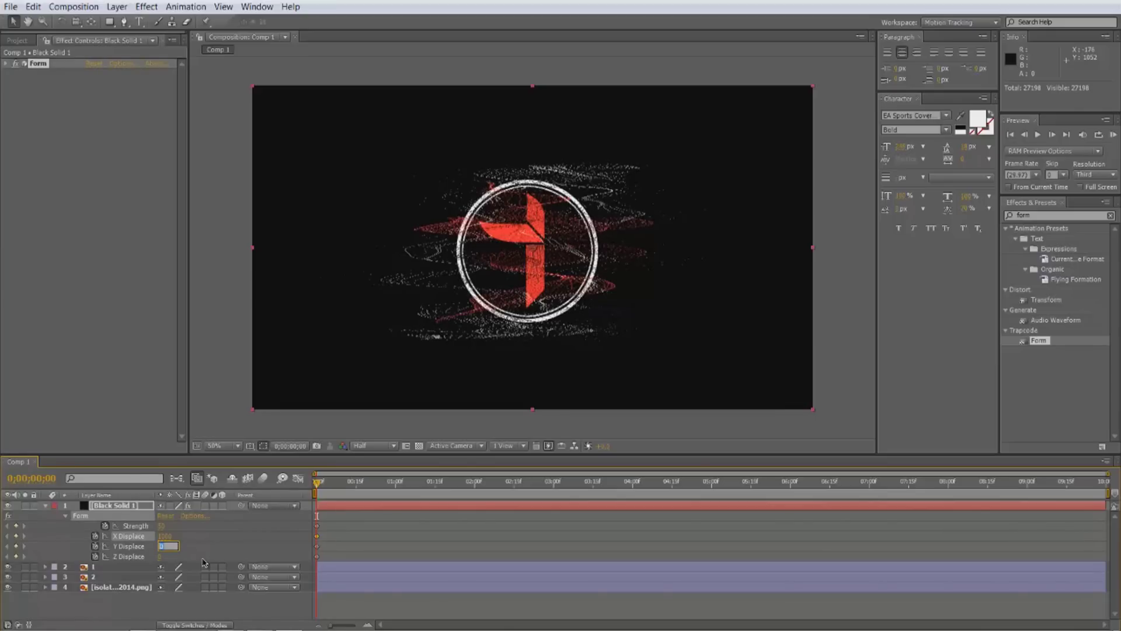
key(Tab)
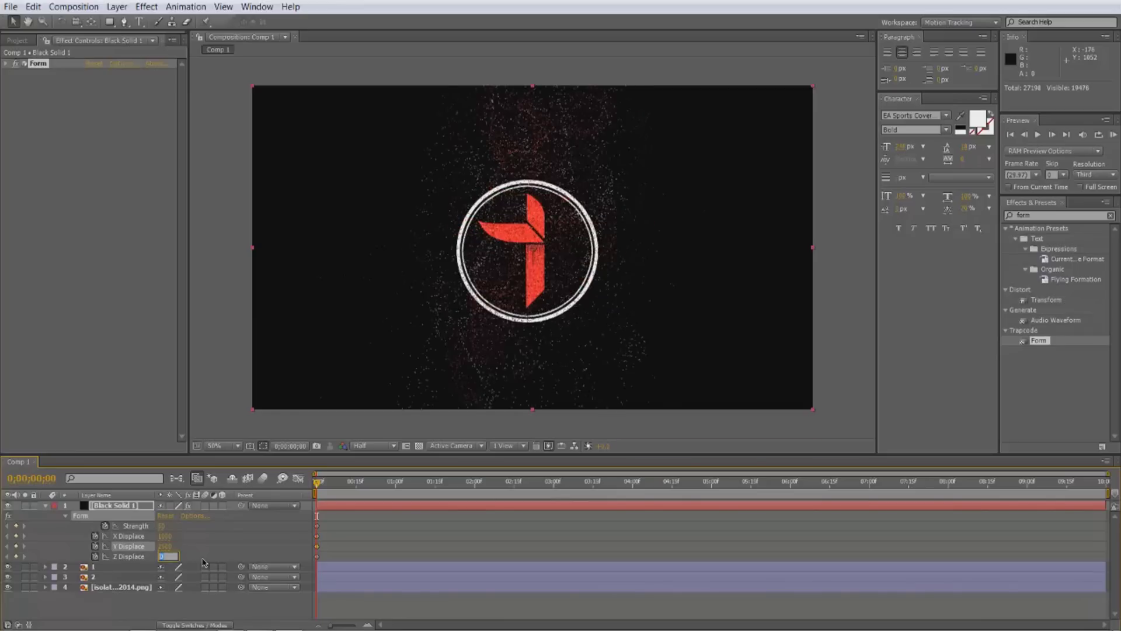
click(169, 546)
text(500)
key(Return)
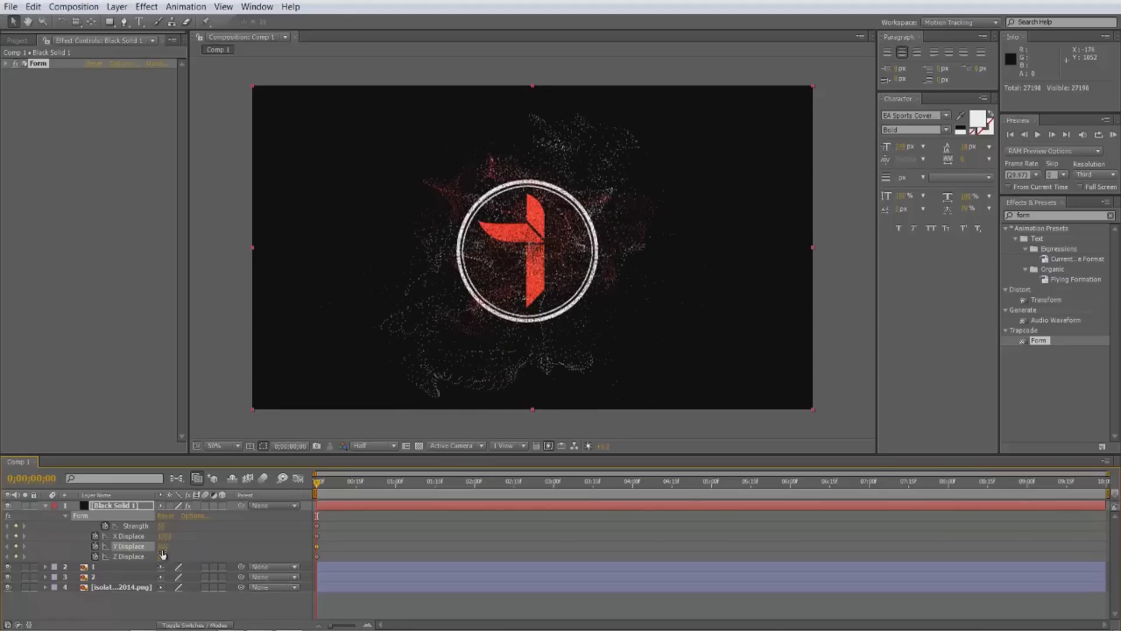
- Raise Z Displace at the start of the timeline, and keyframe Strength and X, Y and Z Displace to 0 at 3 seconds
click(164, 556)
key(Return)
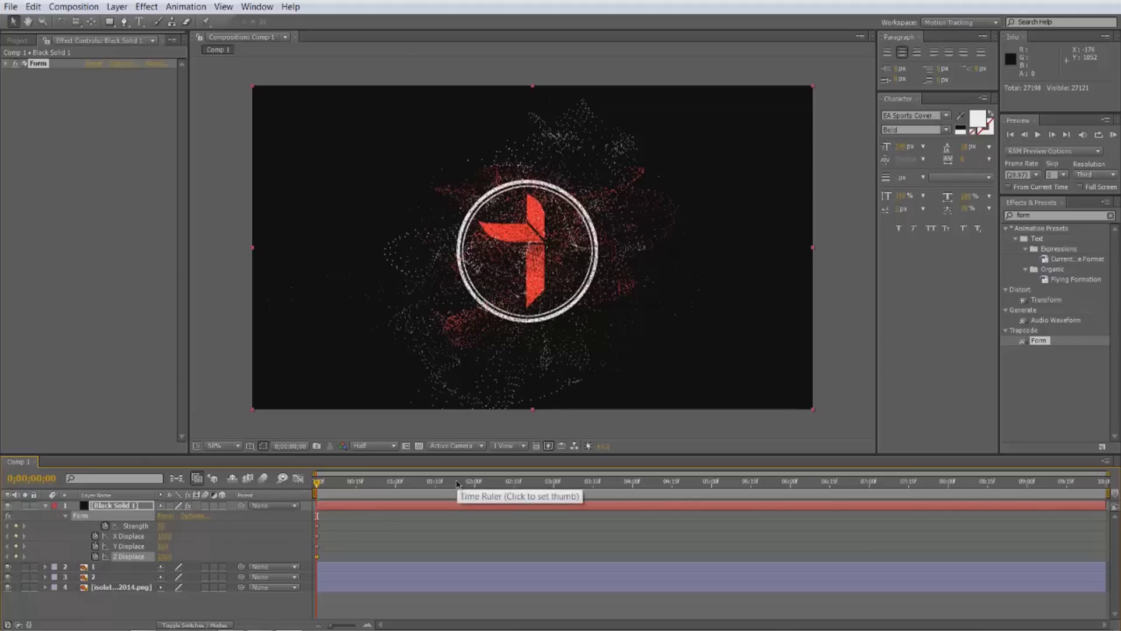
click(553, 482)
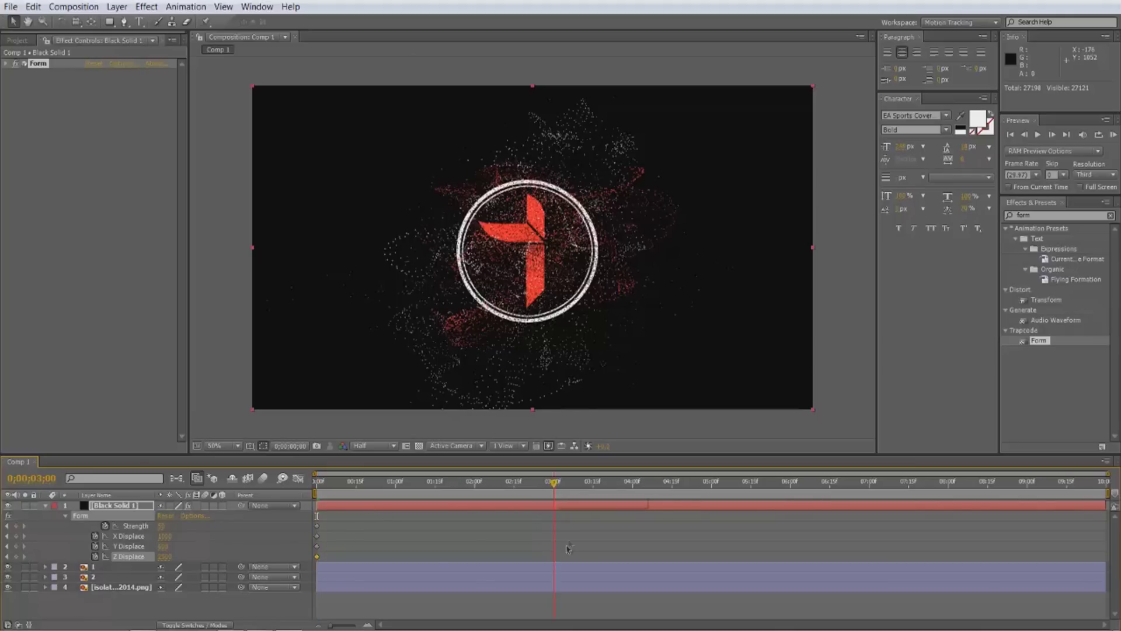
click(165, 526)
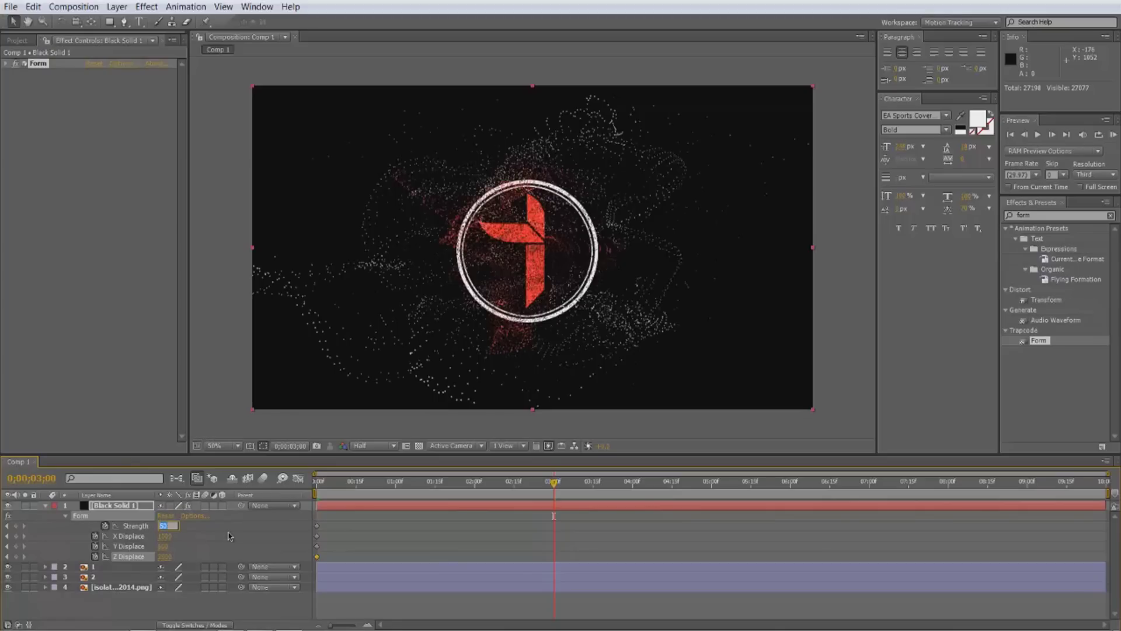
text(0)
key(Tab)
key(Tab)
text(0)
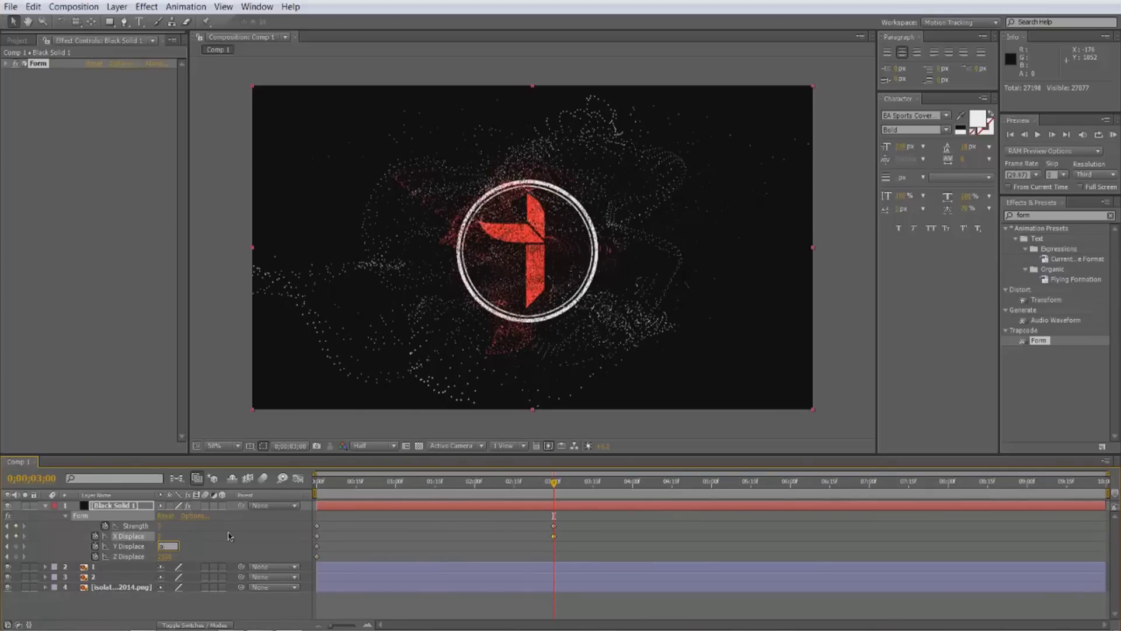
key(Tab)
text(0)
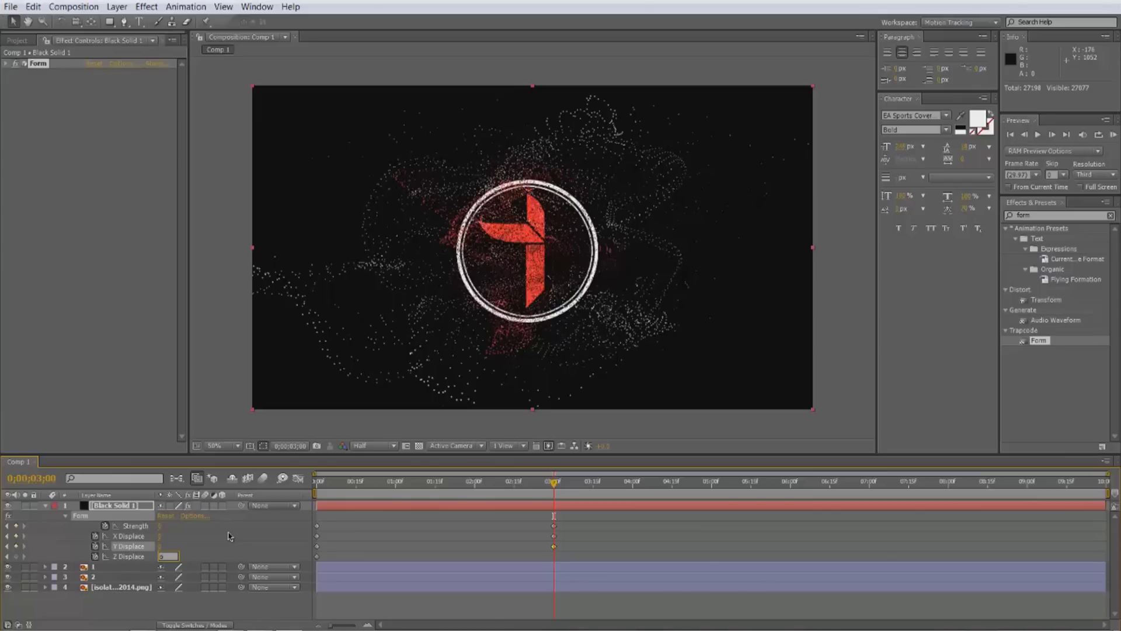
key(Tab)
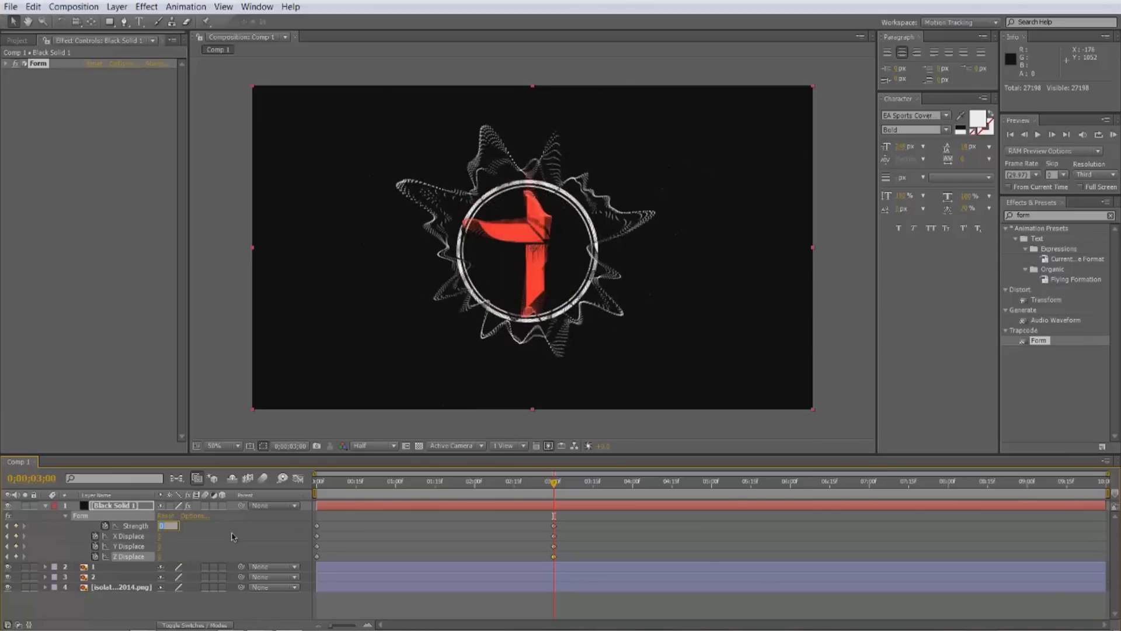
- Set the composition preview resolution to Third and check the particle displacement at several times before the 3-second keyframes
click(547, 490)
drag(547, 489, 536, 493)
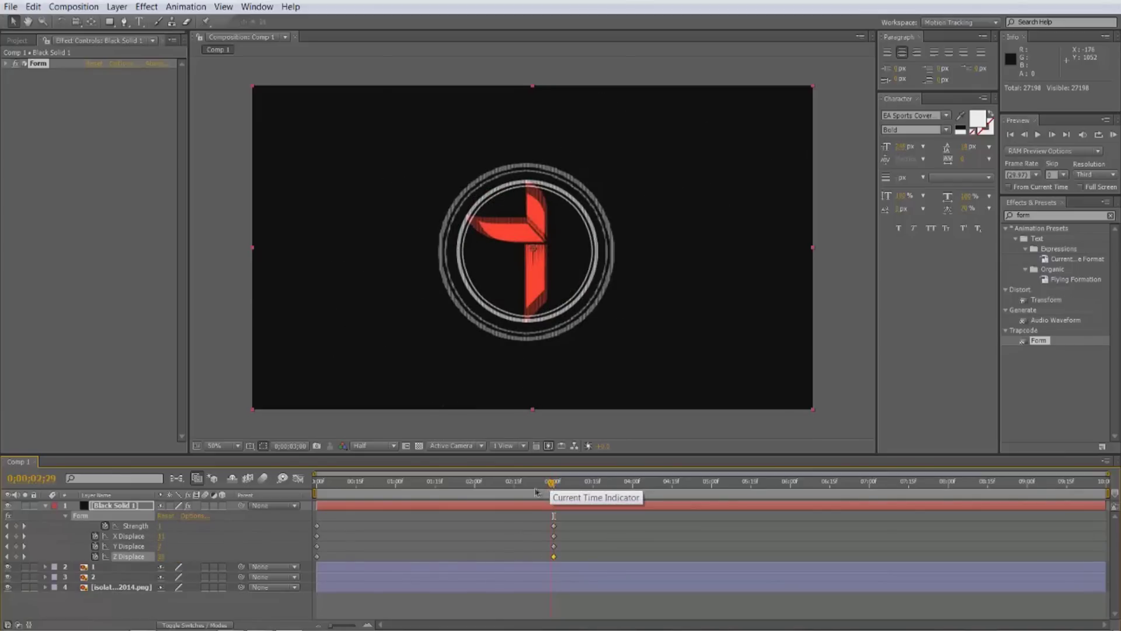
click(516, 500)
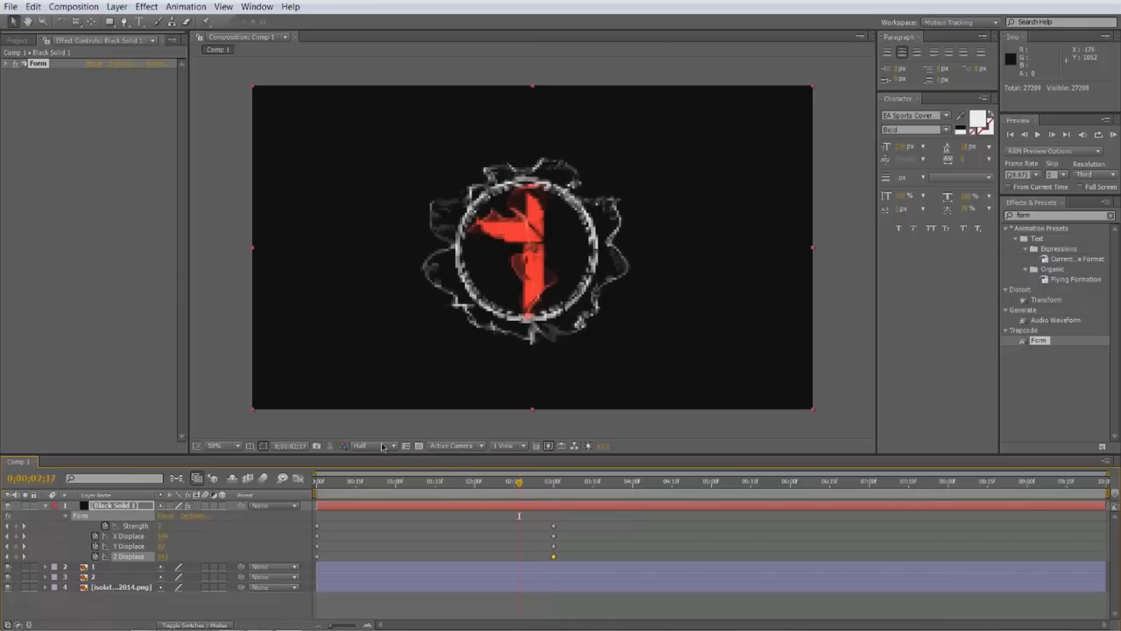
click(378, 446)
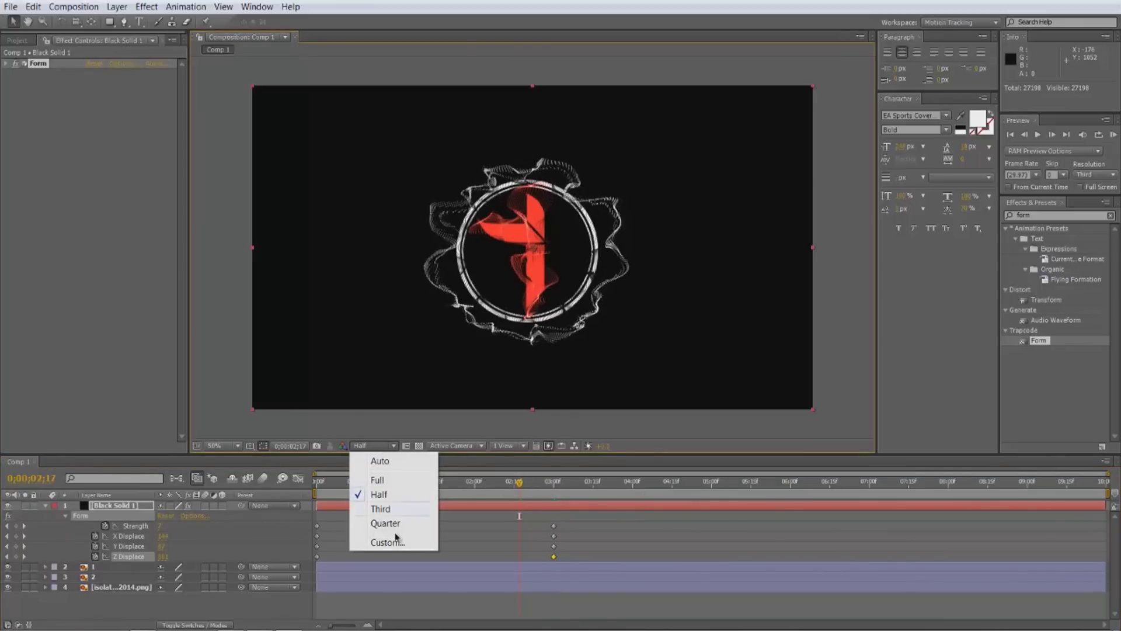
click(398, 510)
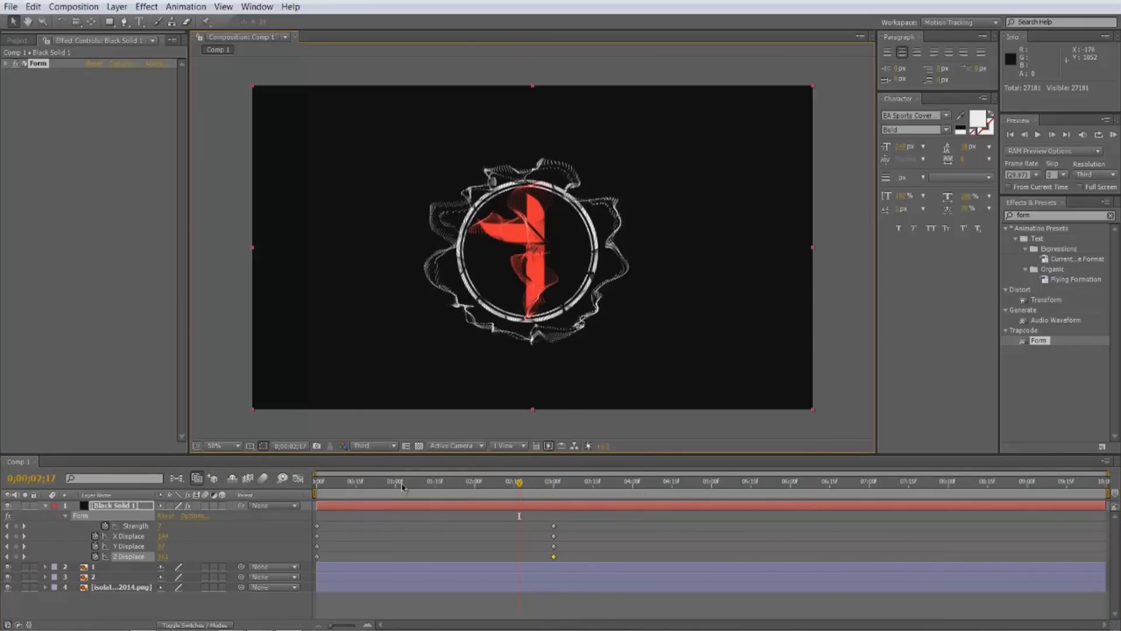
click(372, 486)
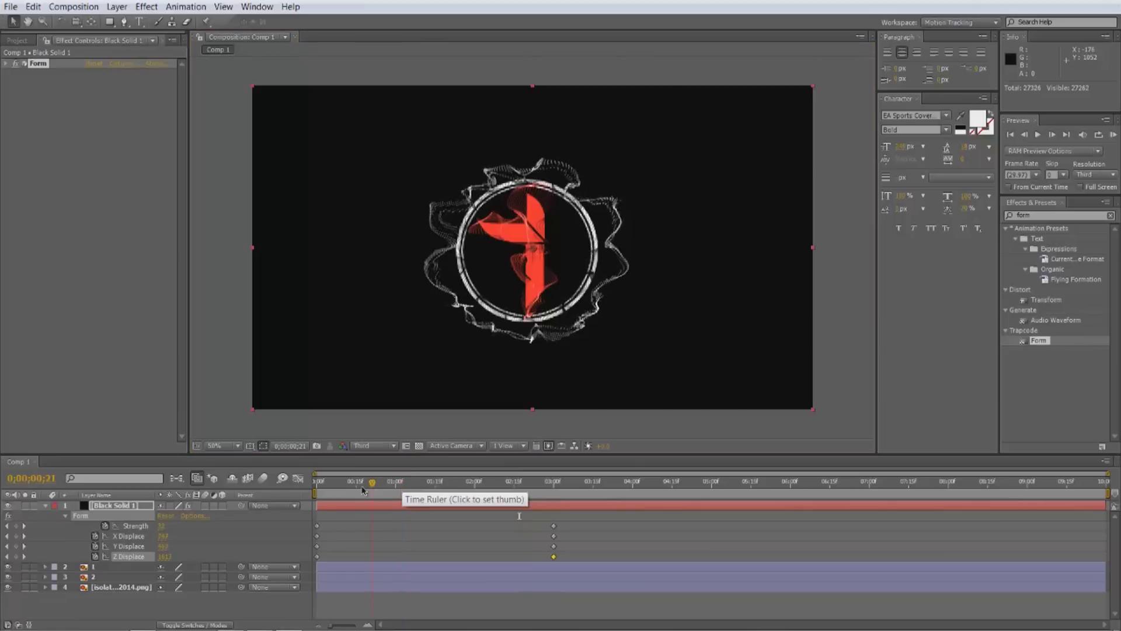
click(403, 485)
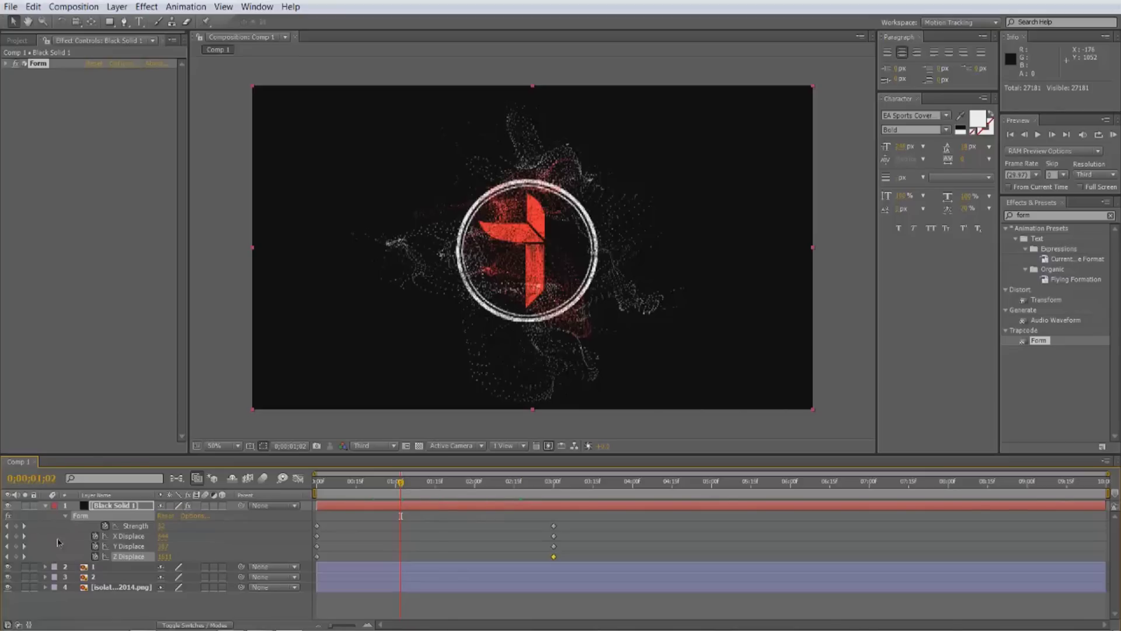
- Show the Opacity property of the logo PNG layer in the timeline together with the keyframed properties of Black Solid 1
click(45, 506)
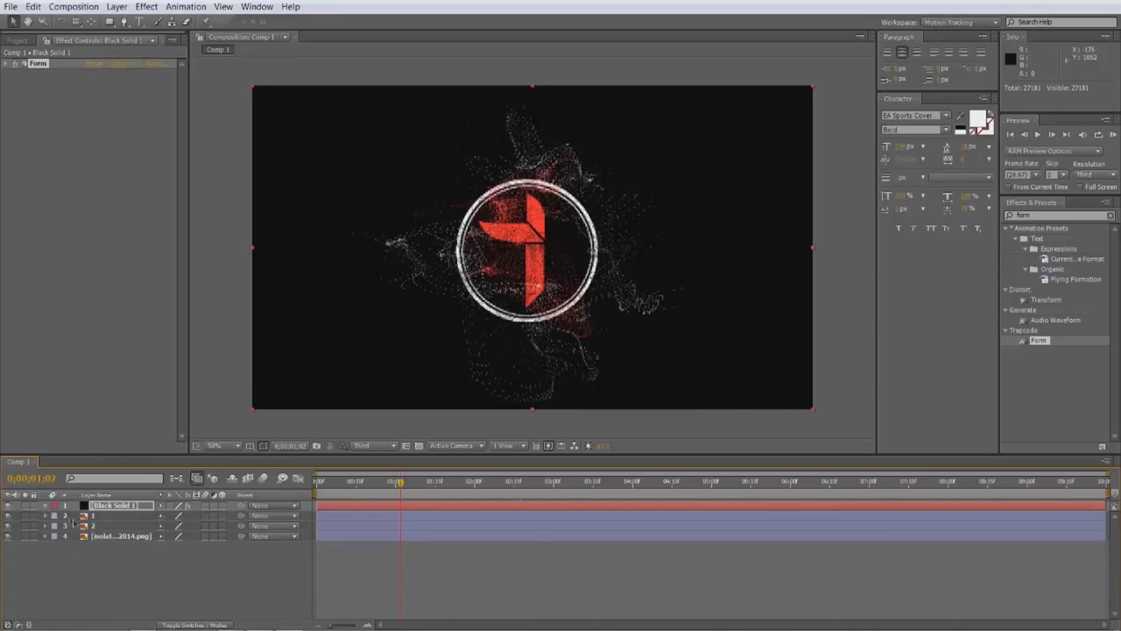
click(119, 537)
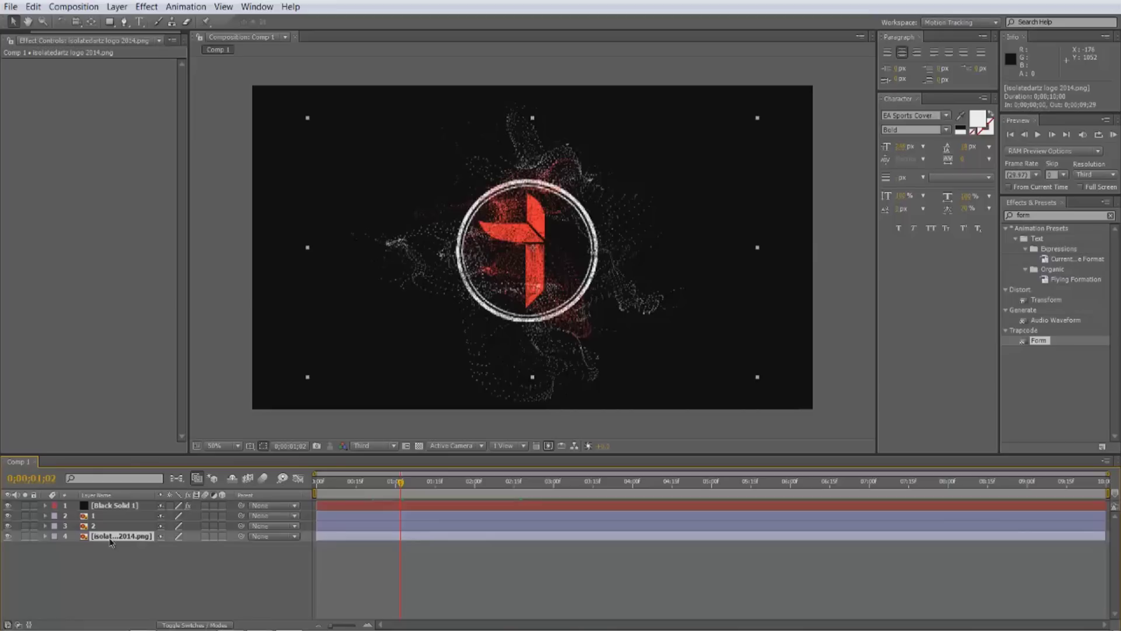
click(45, 537)
key(t)
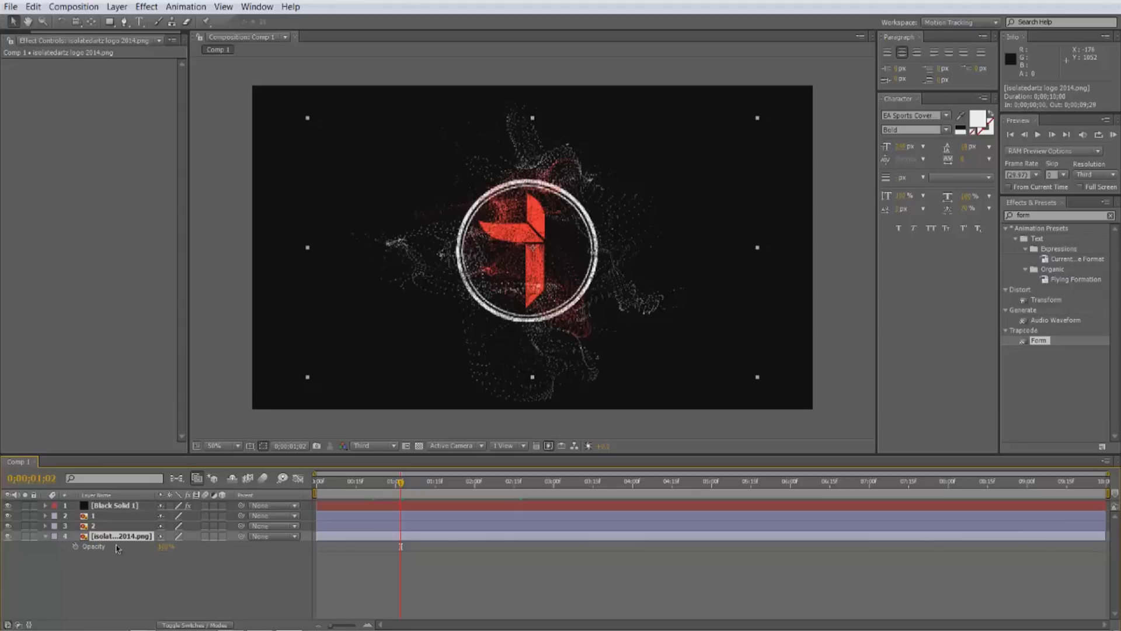
click(132, 504)
key(u)
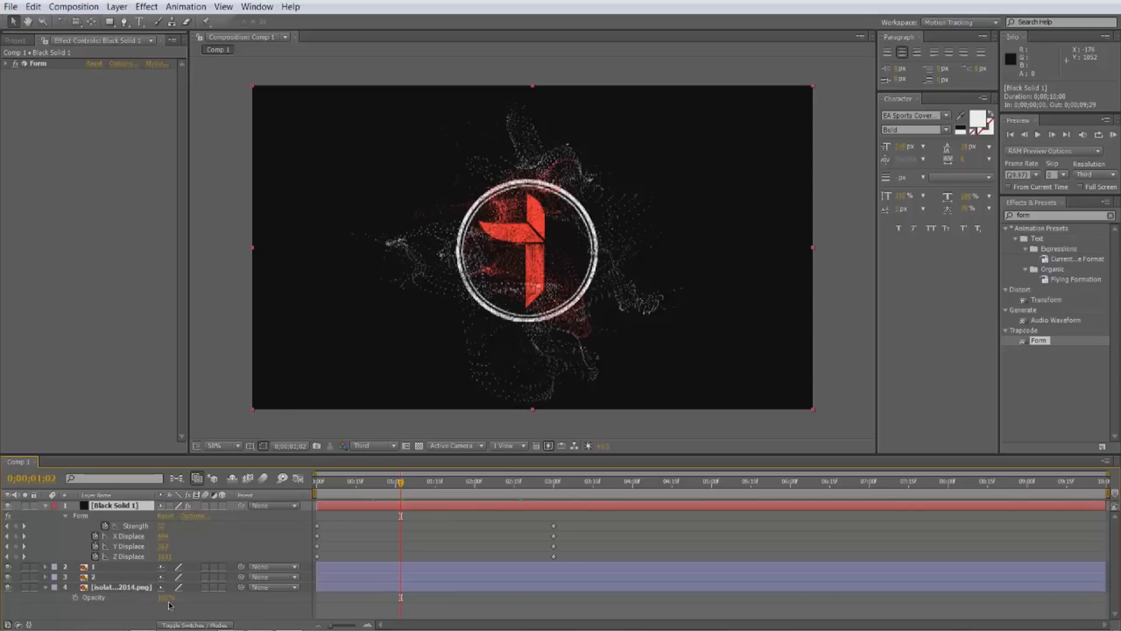
- At 0;00;02;27, set the logo PNG layer's Opacity to 0% and enable keyframing for it
click(546, 488)
drag(543, 484, 547, 485)
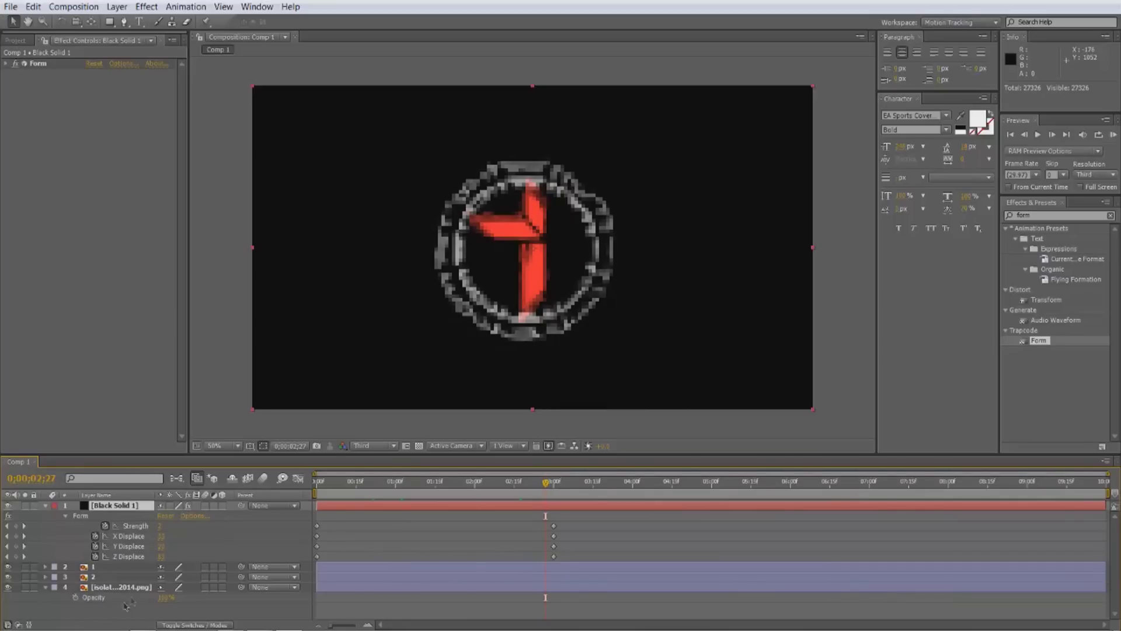
click(166, 597)
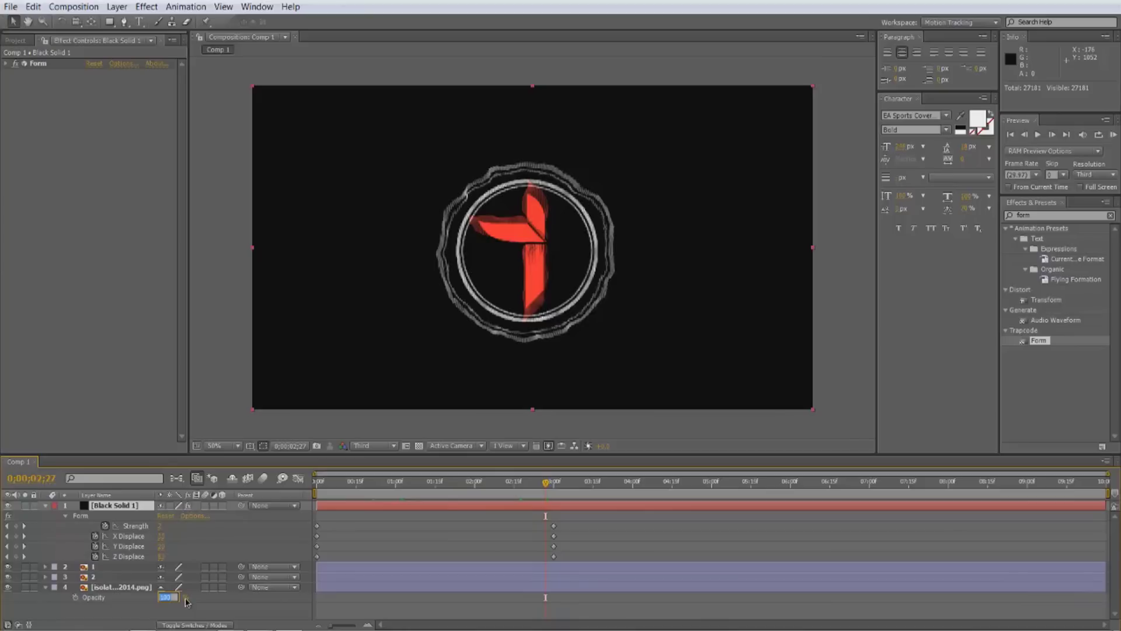
text(0)
click(76, 598)
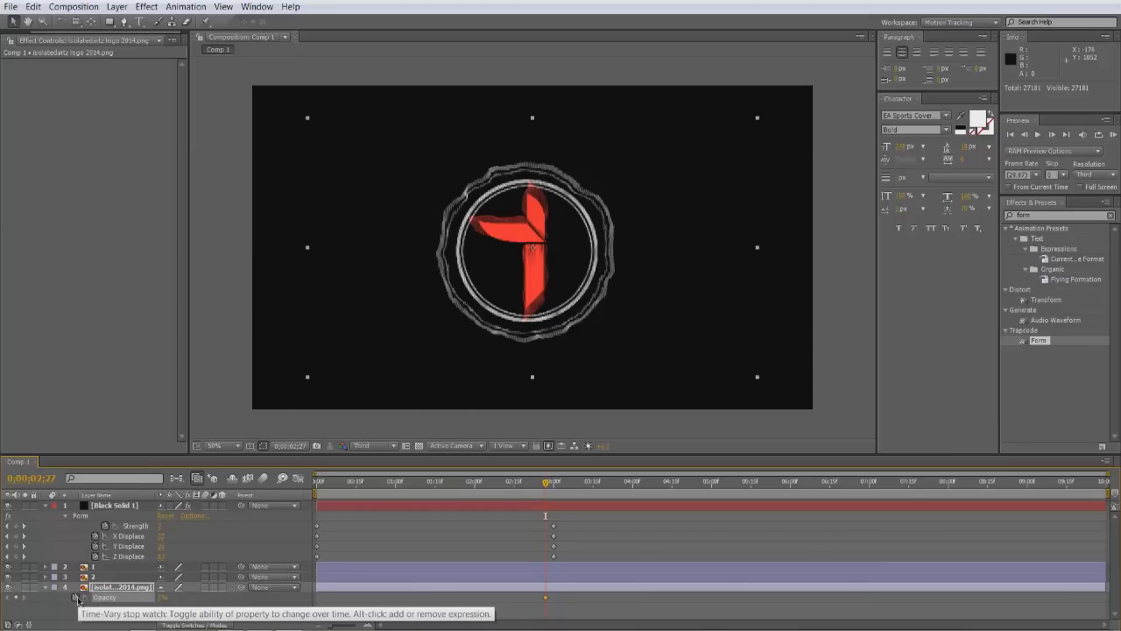
- Keyframe the logo PNG layer's Opacity to 100% at 0;00;03;00, keeping the layer's original scale
key(Page_Down)
key(Page_Down)
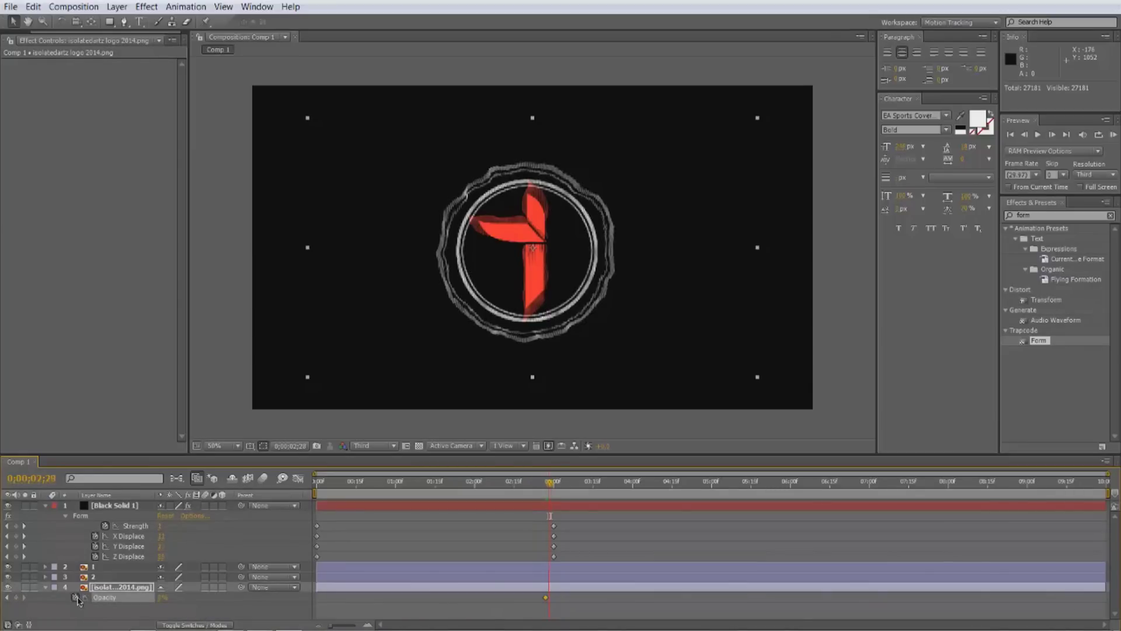
key(Page_Down)
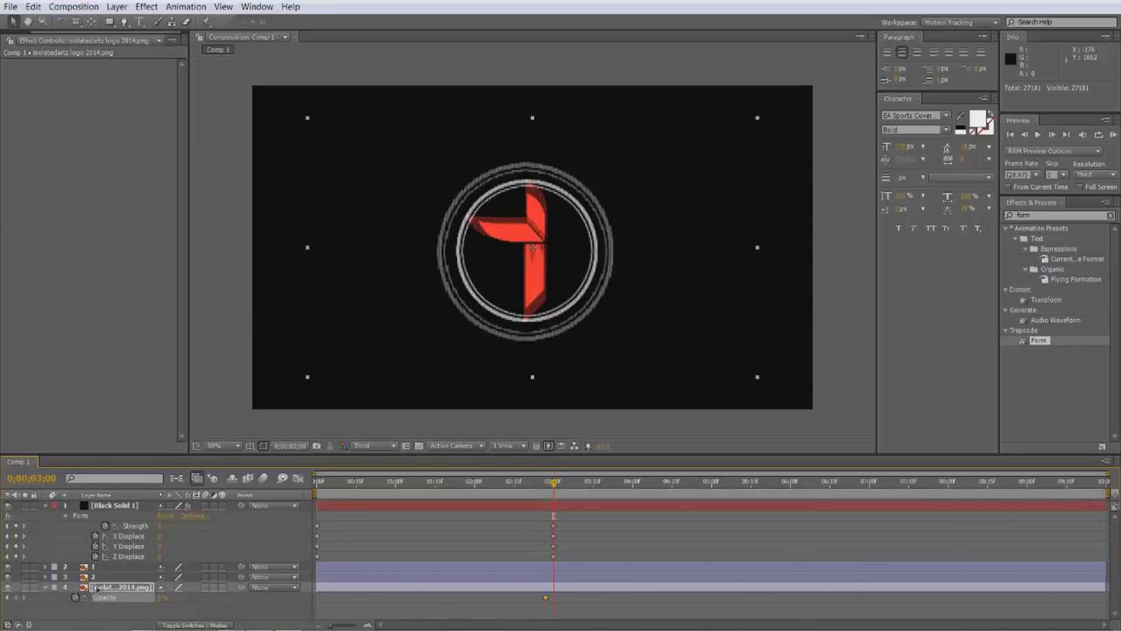
click(163, 599)
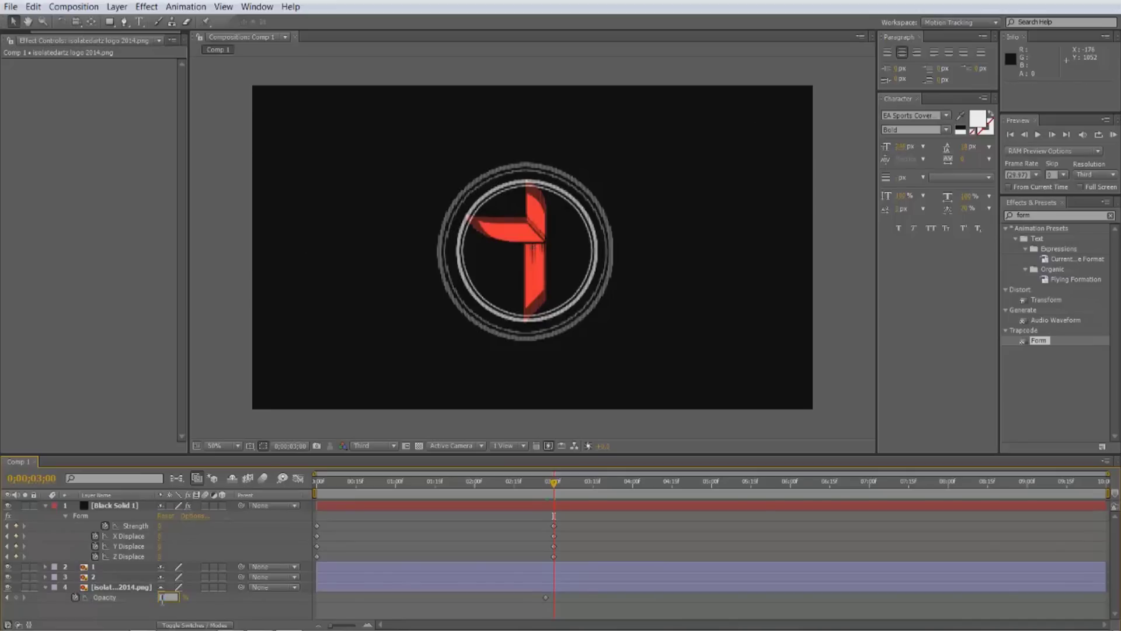
text(00)
key(Return)
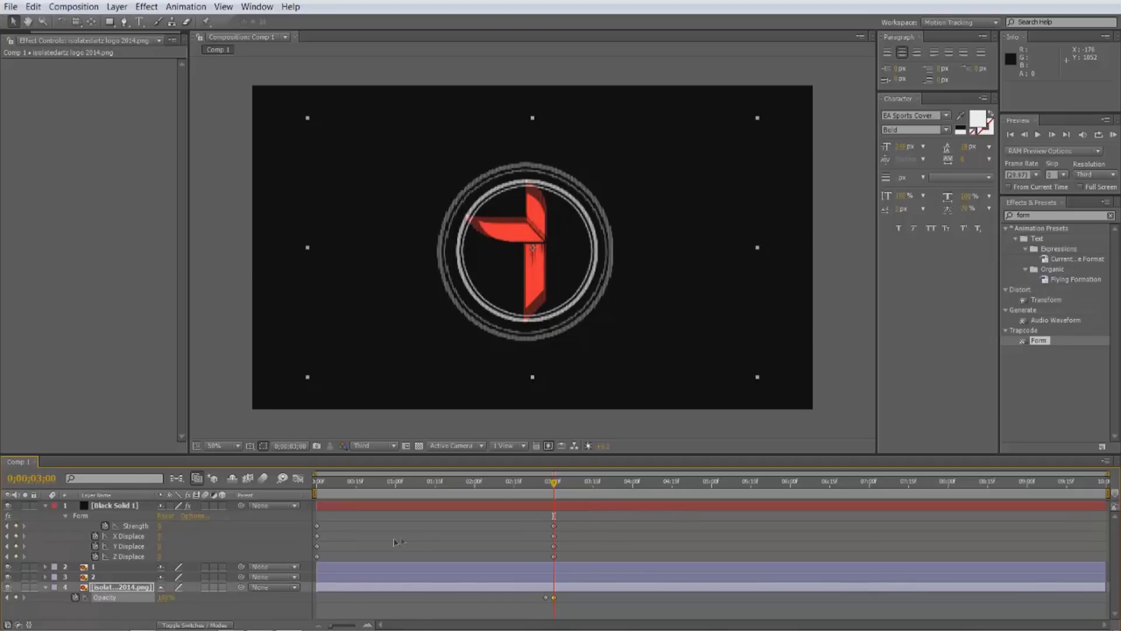
drag(758, 378, 812, 413)
key(ctrl+z)
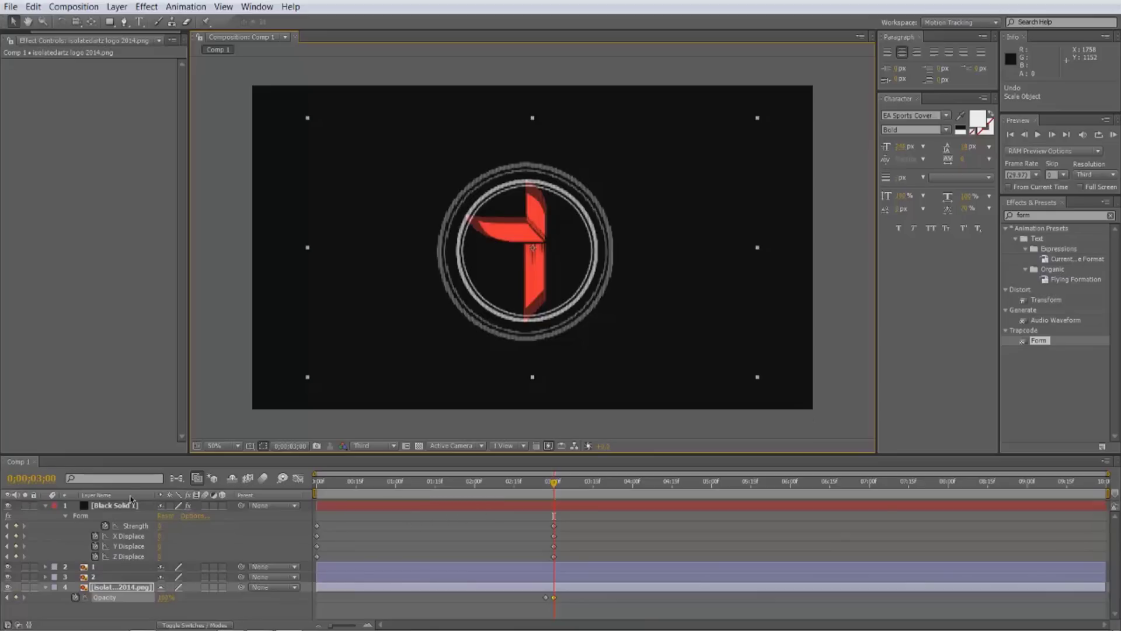
- Hide logo layers 1 and 2, and add a 100% Opacity keyframe to Black Solid 1 at 0;00;02;28
click(9, 568)
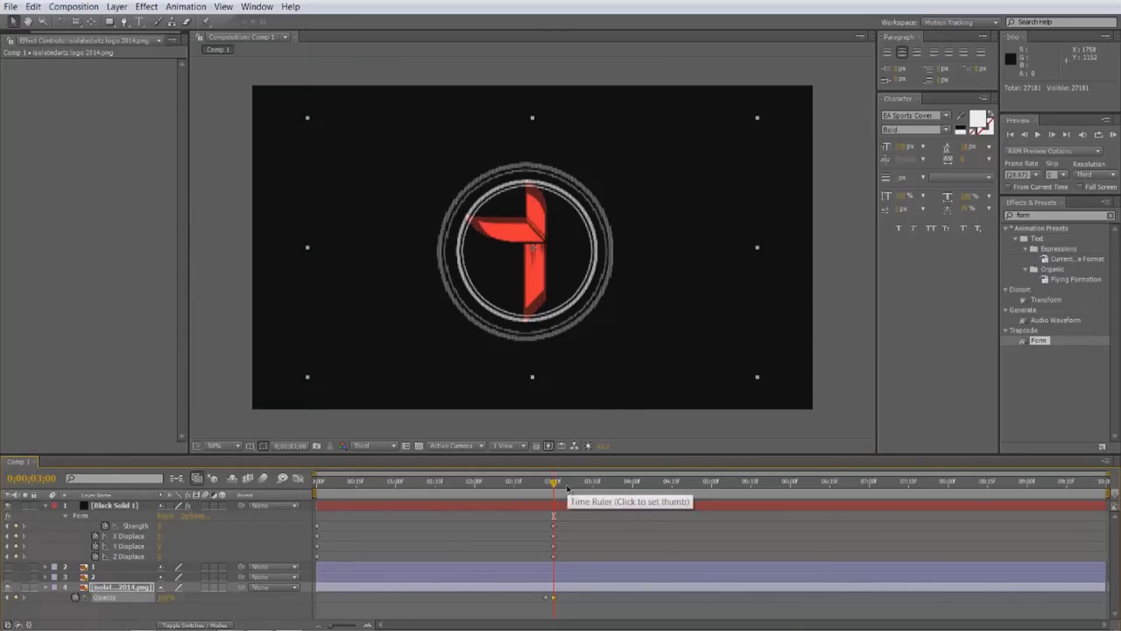
click(547, 485)
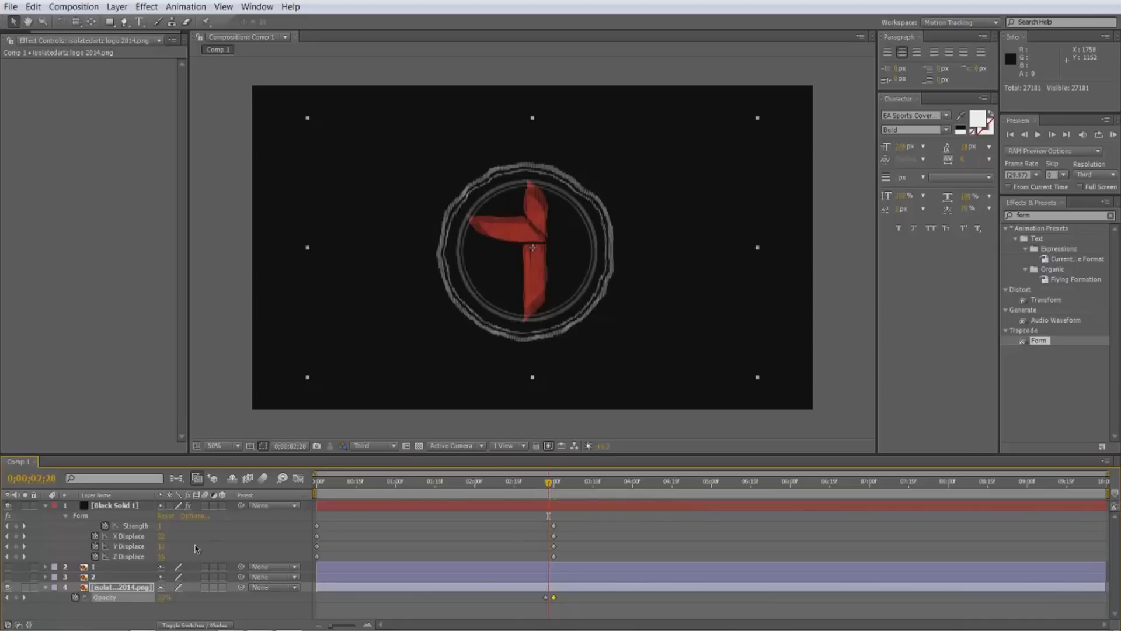
click(100, 507)
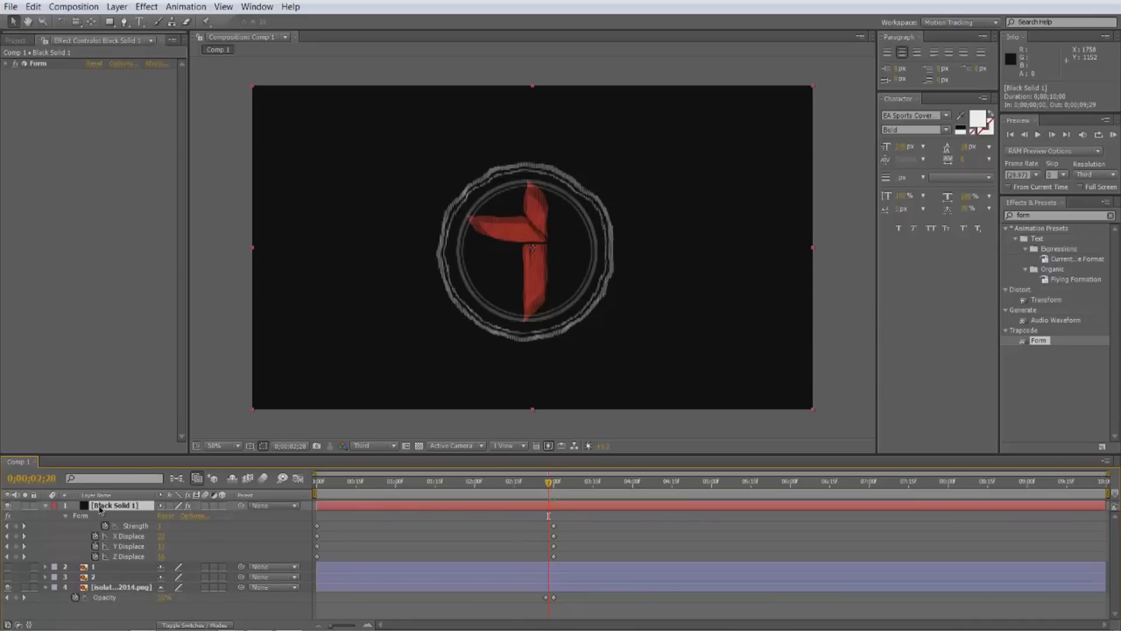
key(t)
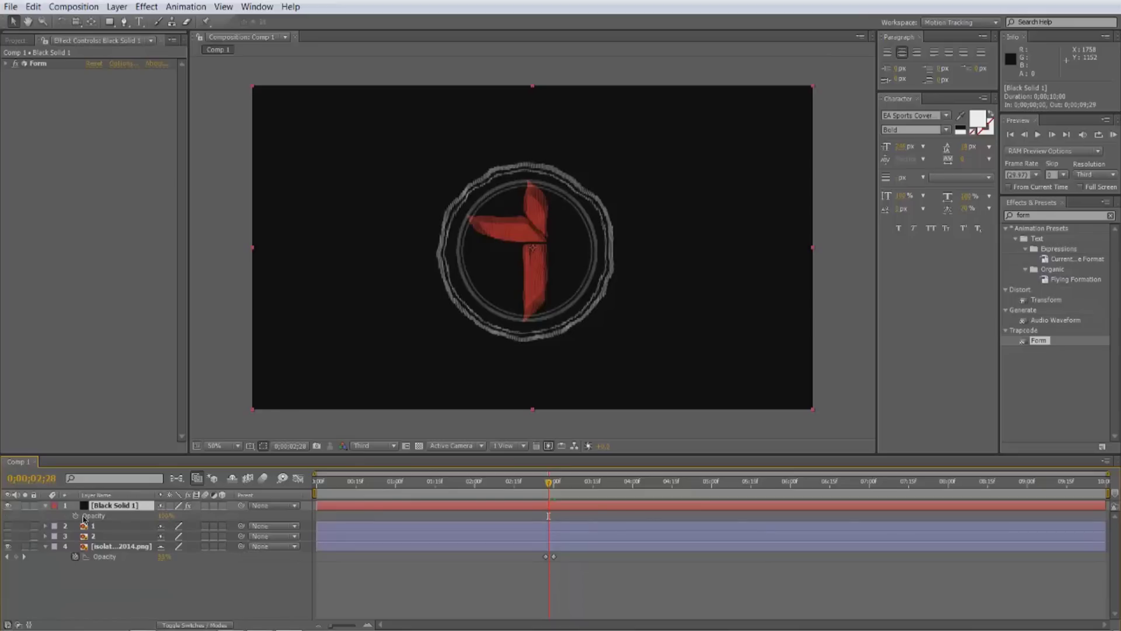
click(75, 516)
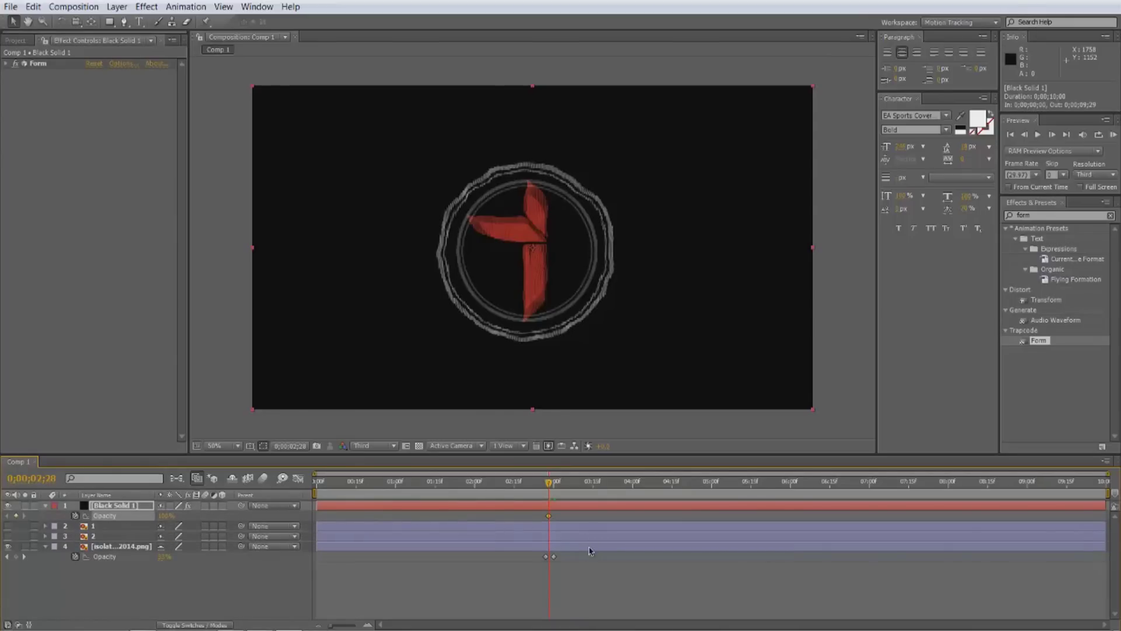
- Keyframe Black Solid 1's Opacity to 0% at 0;00;03;00 and move its first Opacity keyframe back to 0;00;02;26
key(Page_Down)
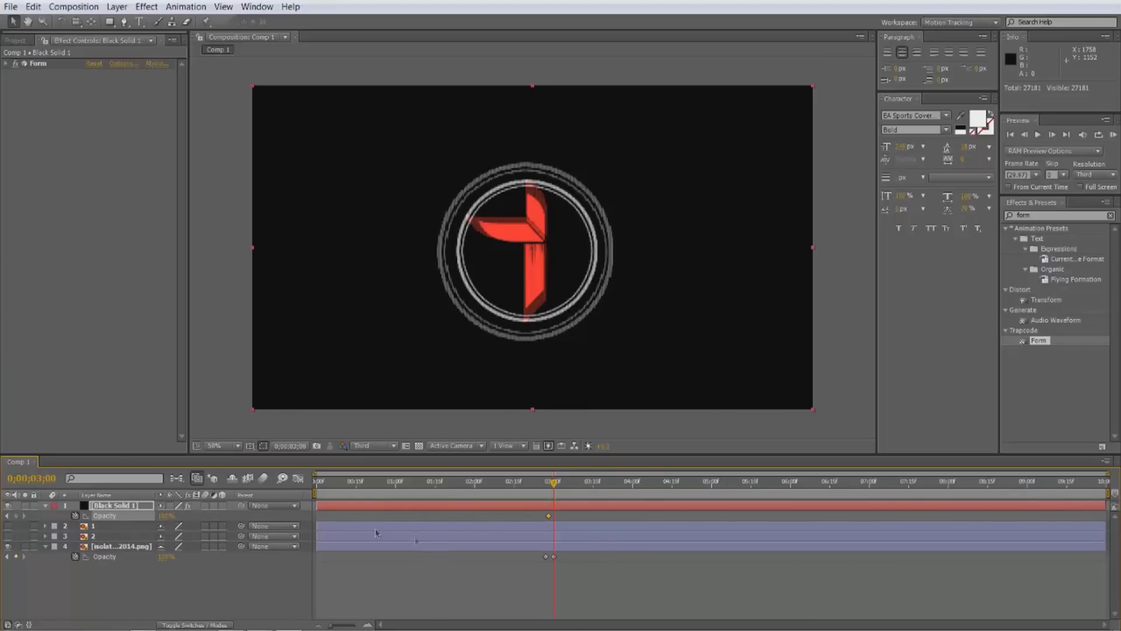
click(165, 516)
text(0)
key(Return)
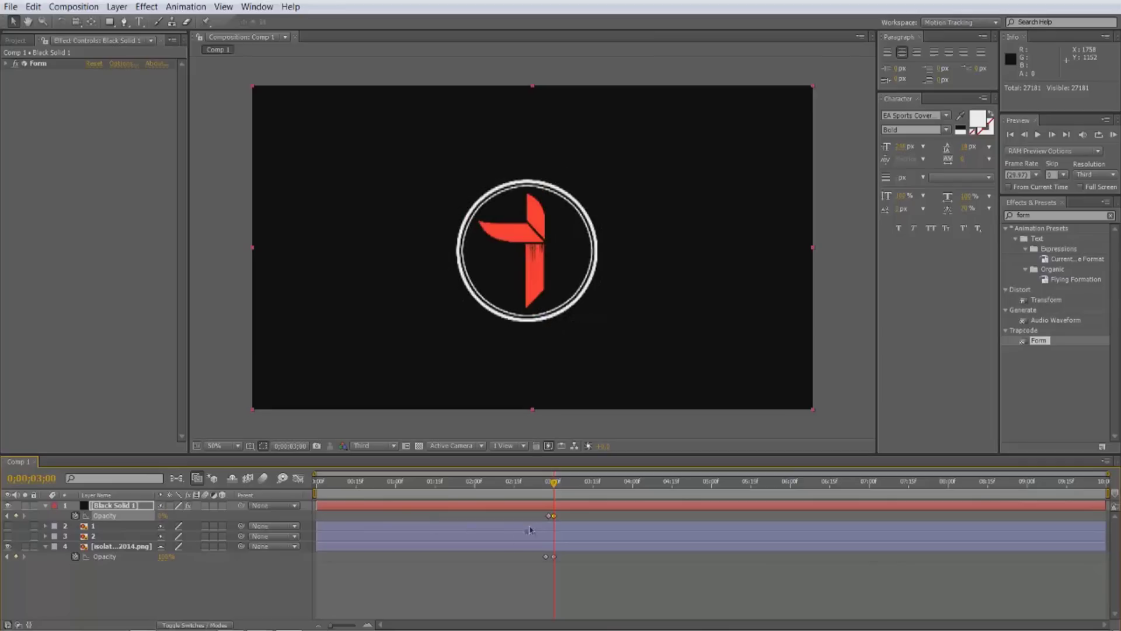
drag(549, 518, 544, 517)
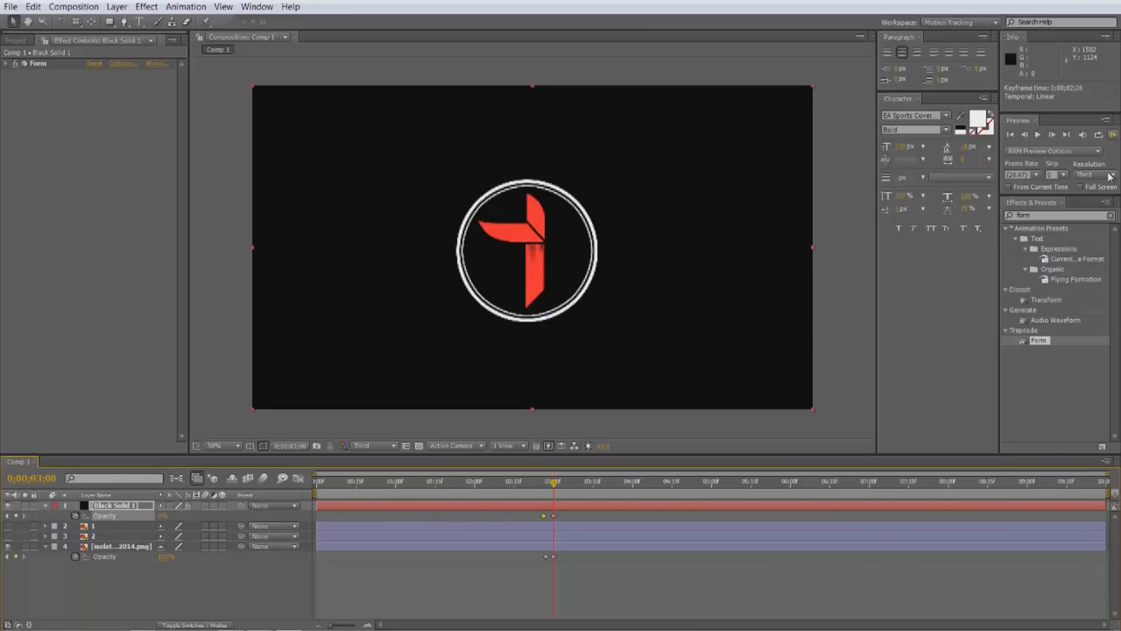
- Play a RAM preview of the logo animation and inspect the crossfade from particles to logo just before 3 seconds
click(1112, 135)
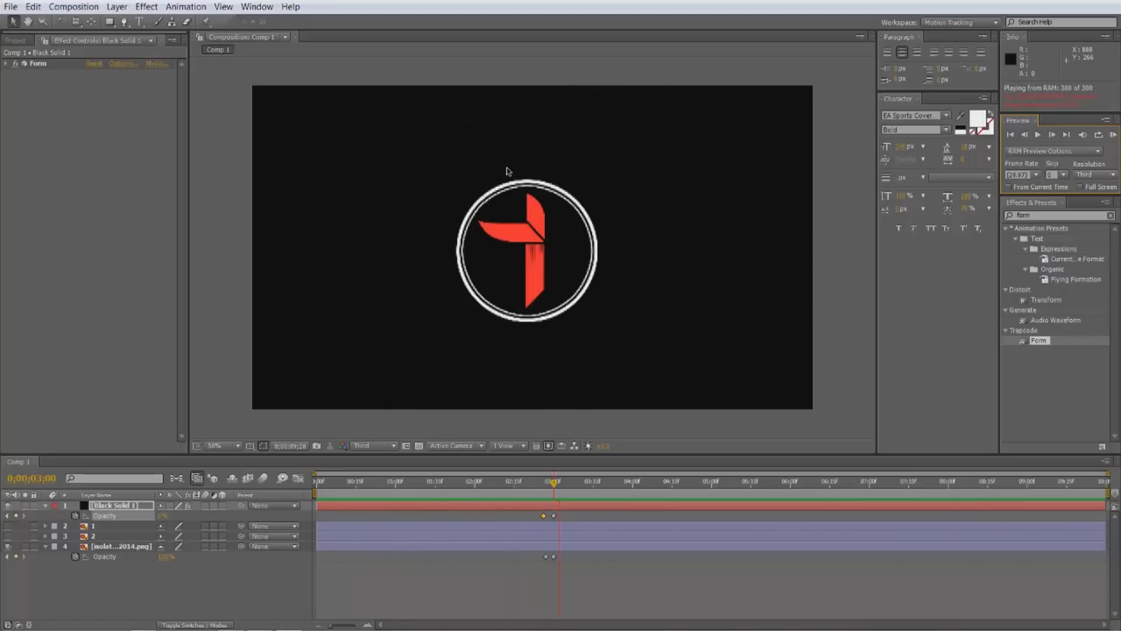
click(1111, 138)
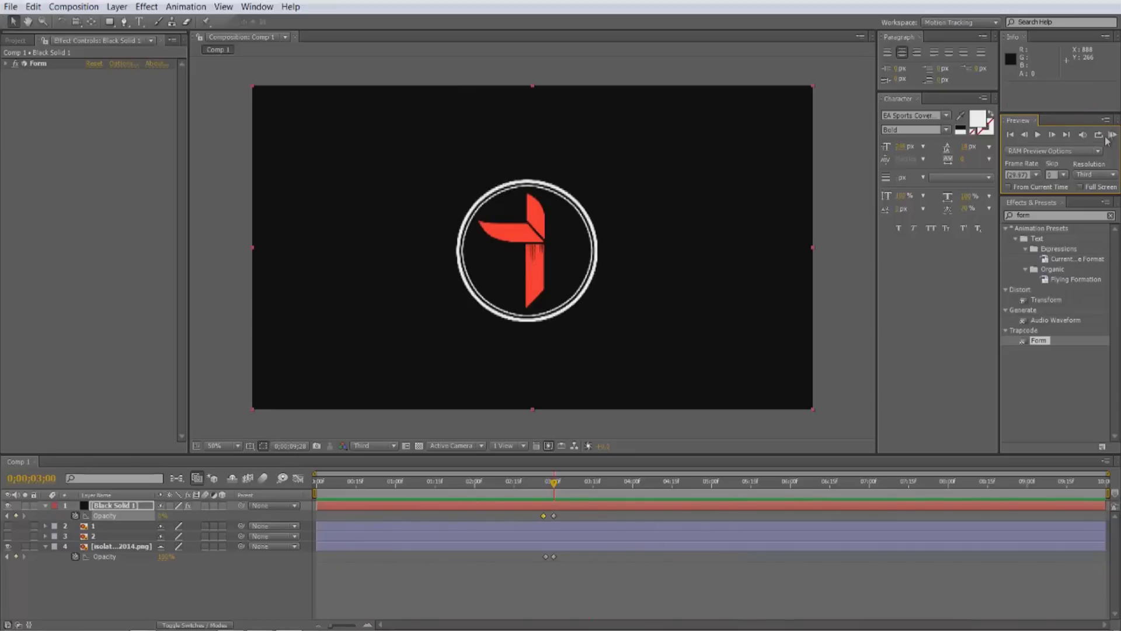
click(1039, 135)
drag(554, 490, 551, 493)
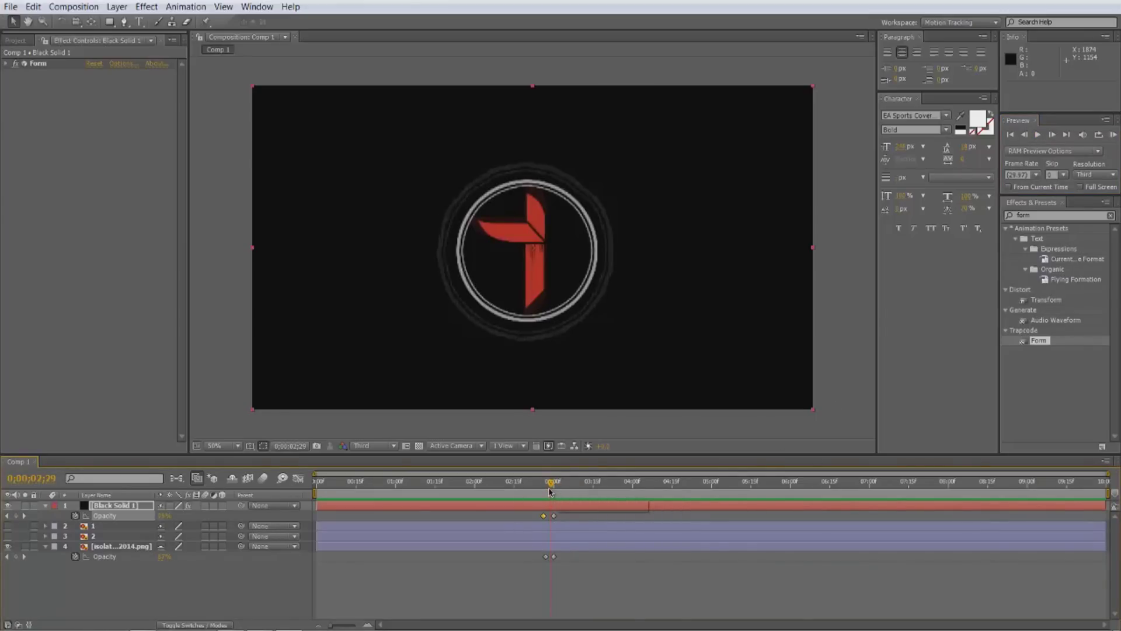
- Enlarge the logo PNG layer to about 138% by 143% to match the particle logo at 0;00;02;28
drag(549, 490, 549, 490)
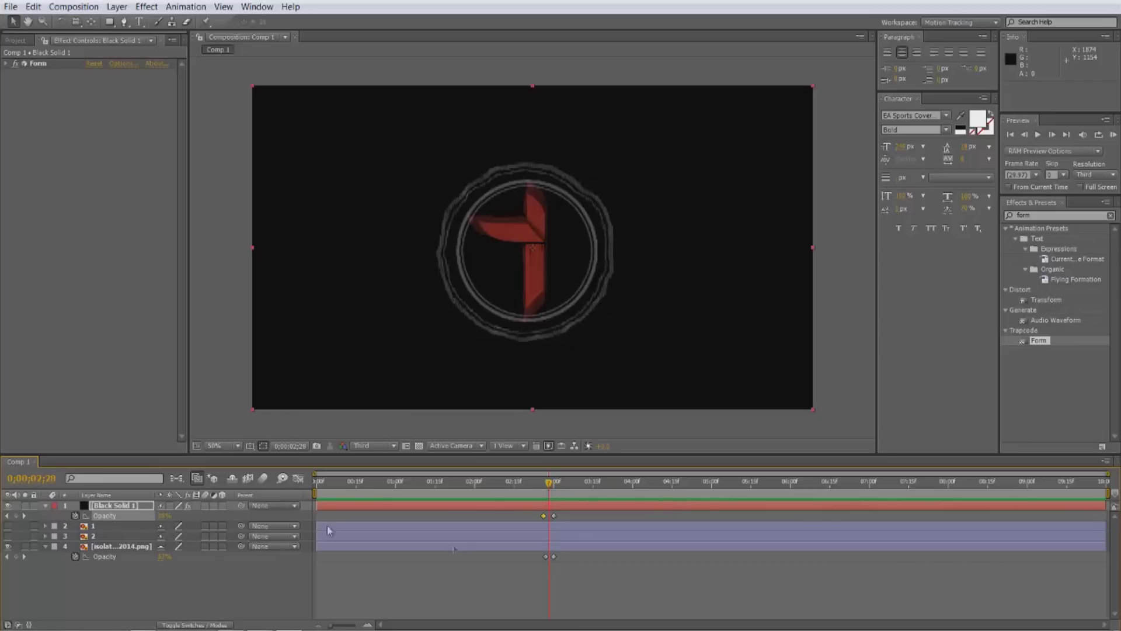
click(122, 548)
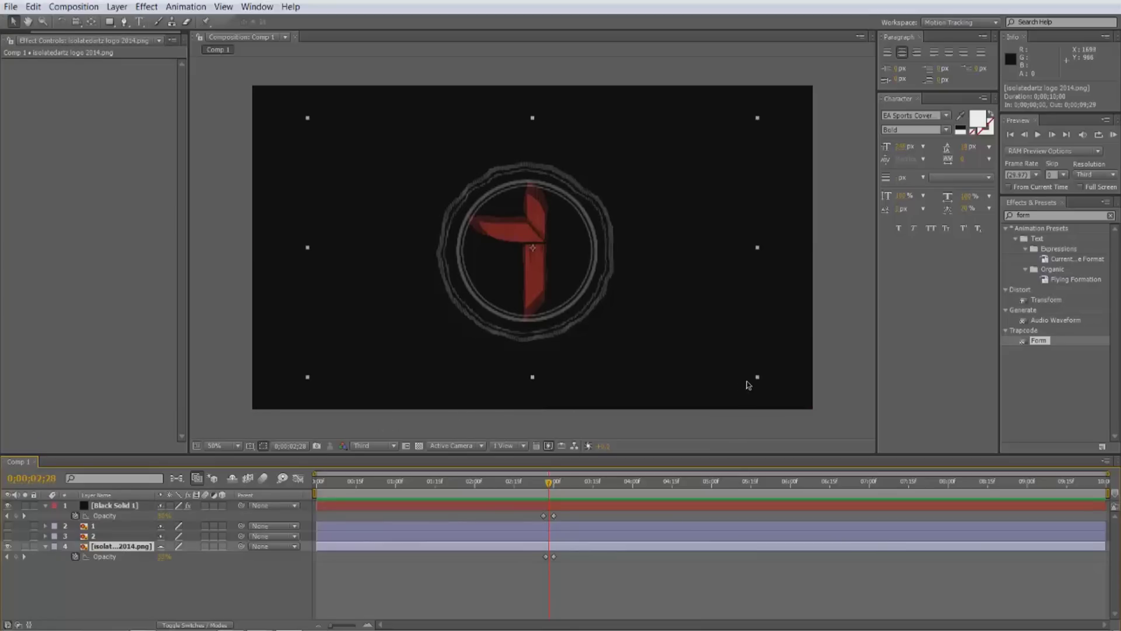
drag(757, 377, 792, 407)
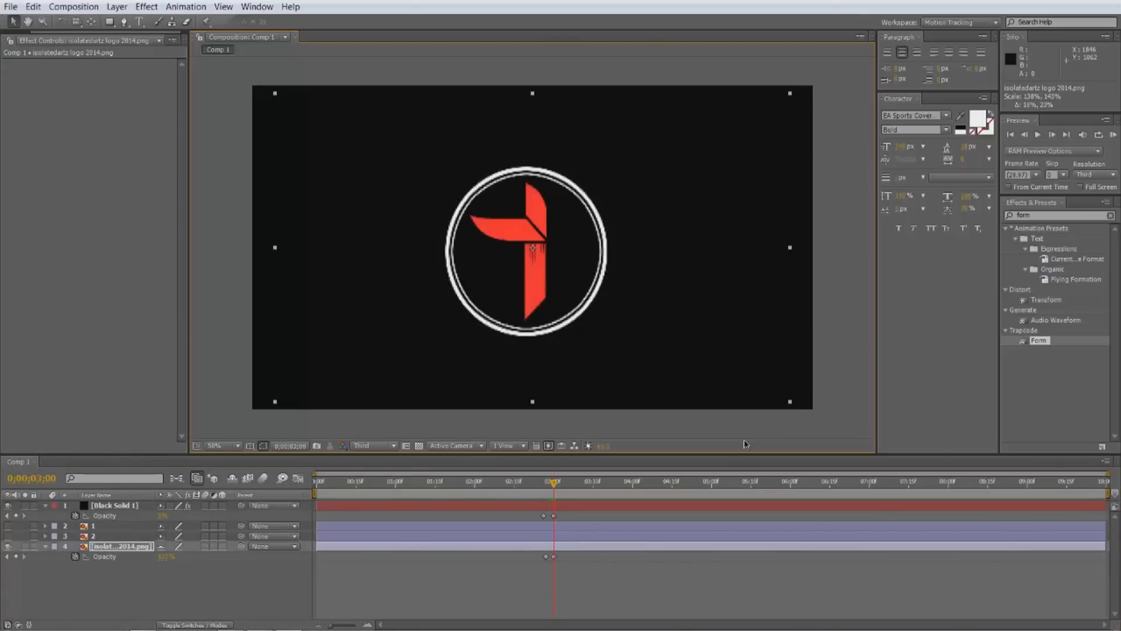
- Set the composition preview resolution to Full and check frames from 0;00;01;20 through the crossfade to 0;00;03;02
click(377, 445)
click(393, 487)
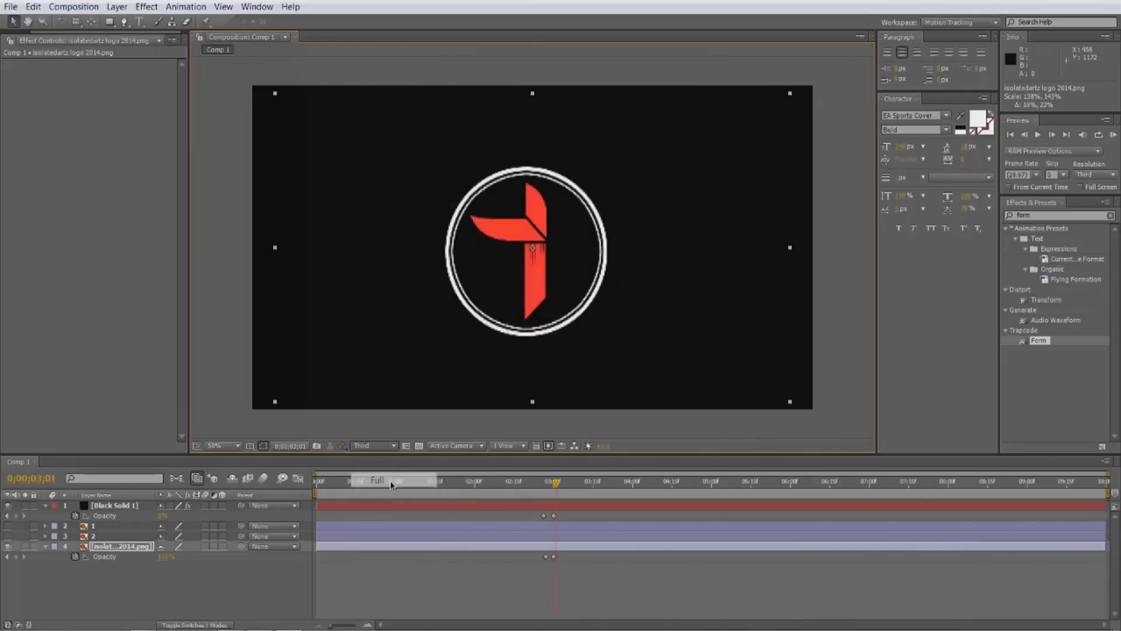
click(449, 484)
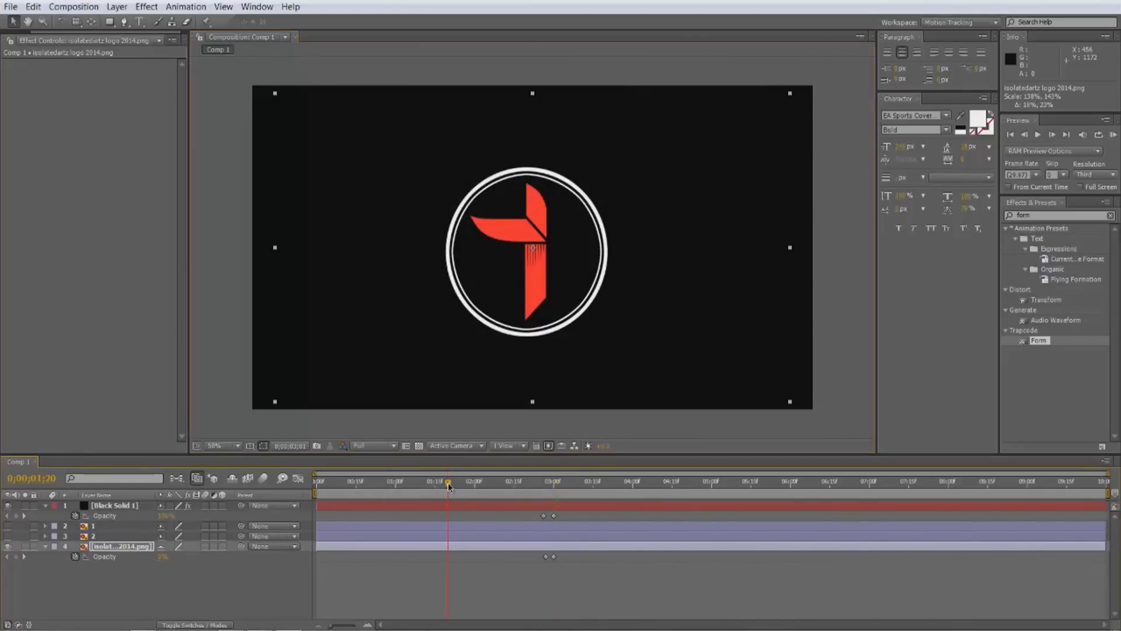
click(484, 486)
click(517, 488)
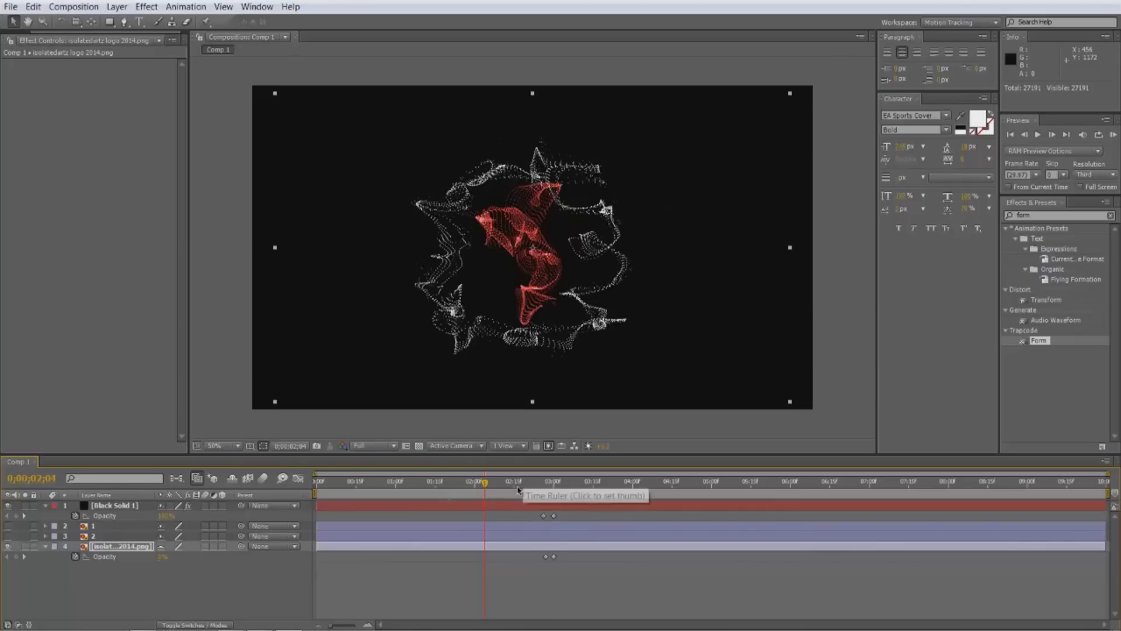
click(544, 488)
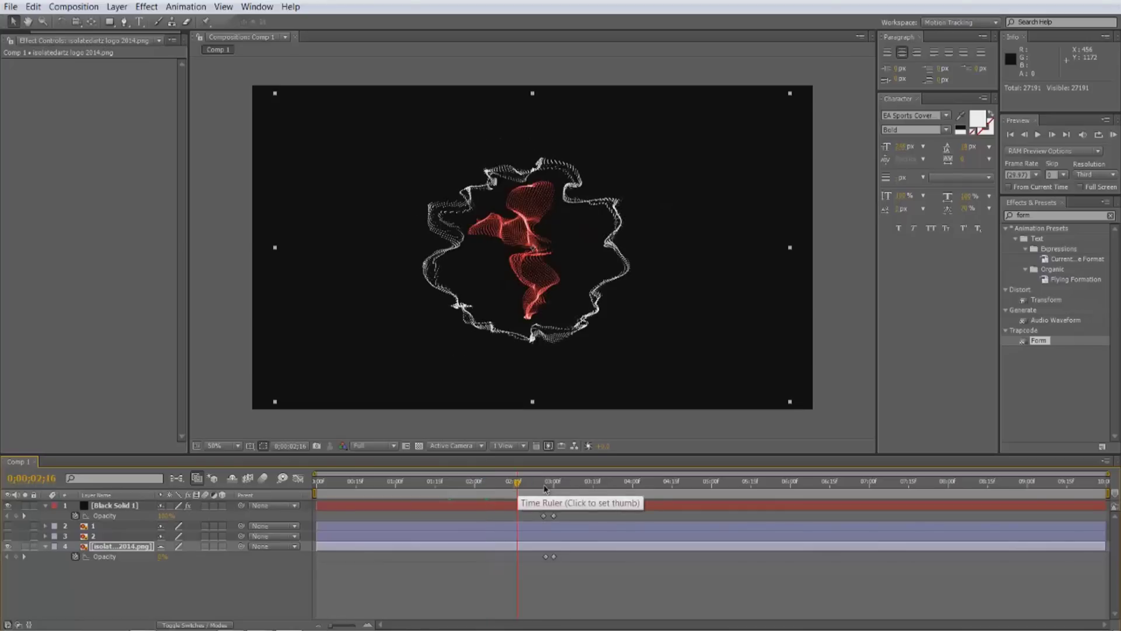
click(558, 487)
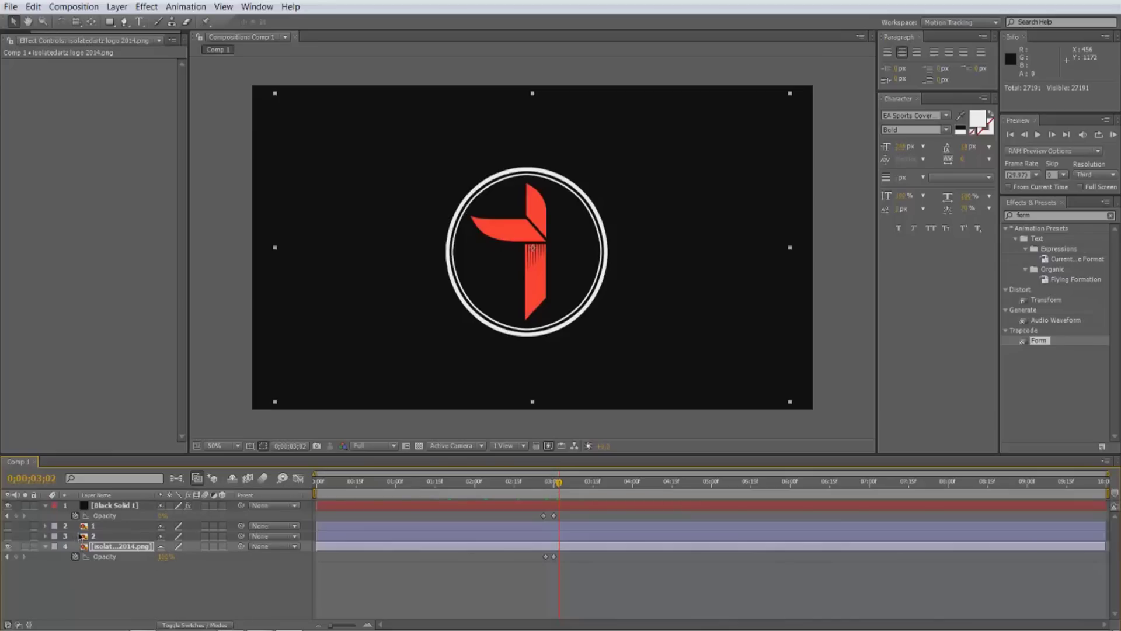
- Enable motion blur on Black Solid 1 and check the particles at 0;00;01;23
click(150, 518)
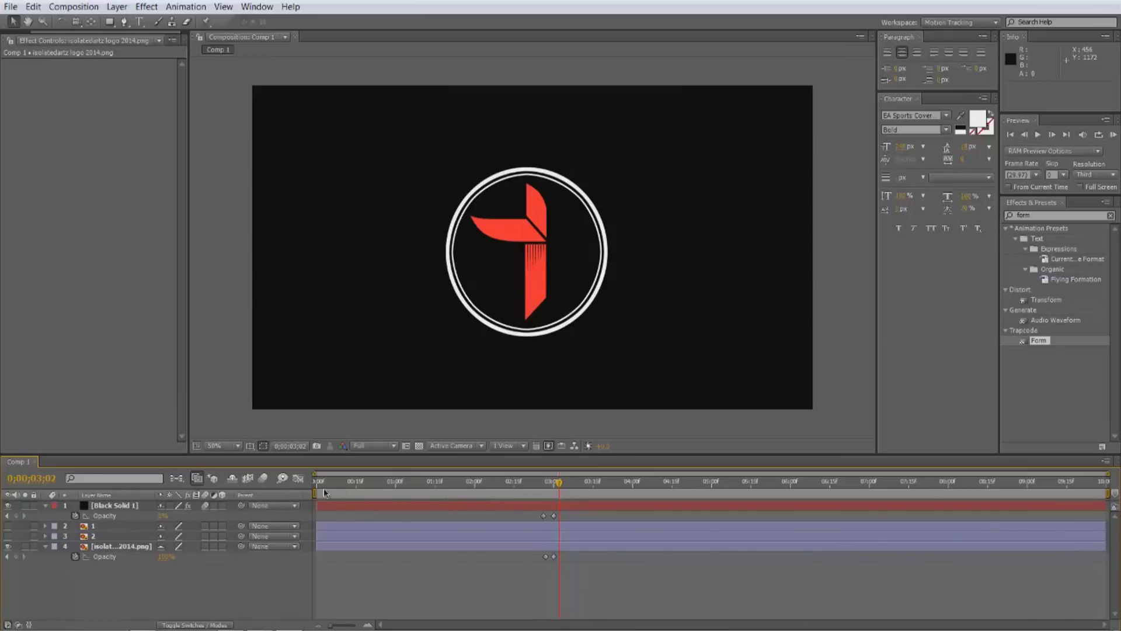
click(492, 482)
click(458, 482)
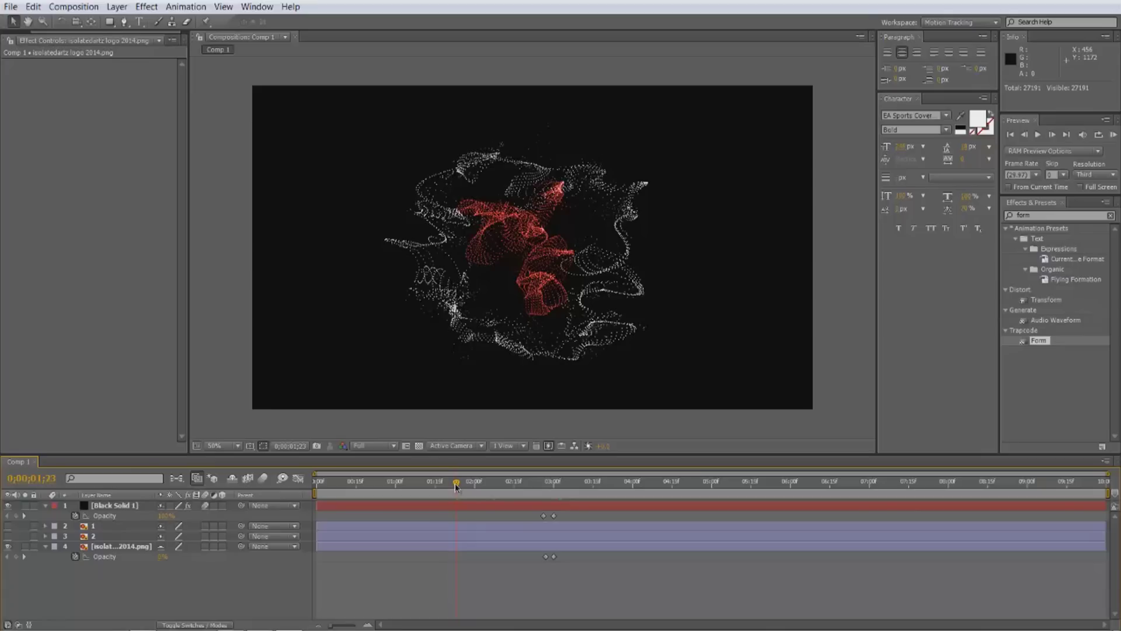
- Create a new black solid with the default settings and place it beneath all other layers
mouse_move(59, 630)
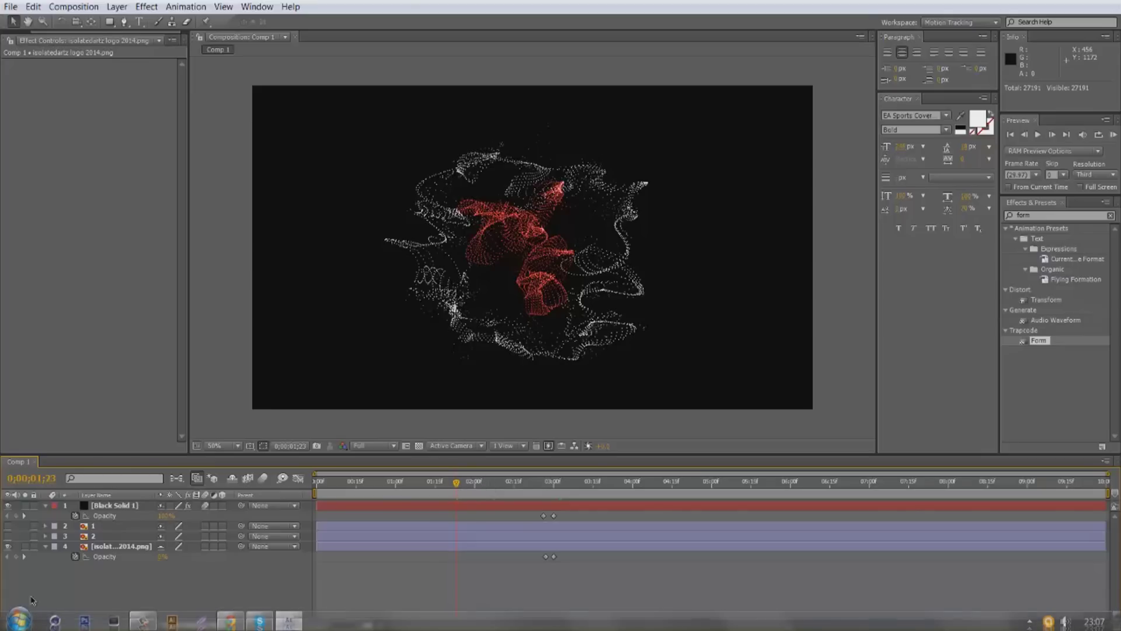
right_click(79, 576)
mouse_move(117, 557)
mouse_move(240, 505)
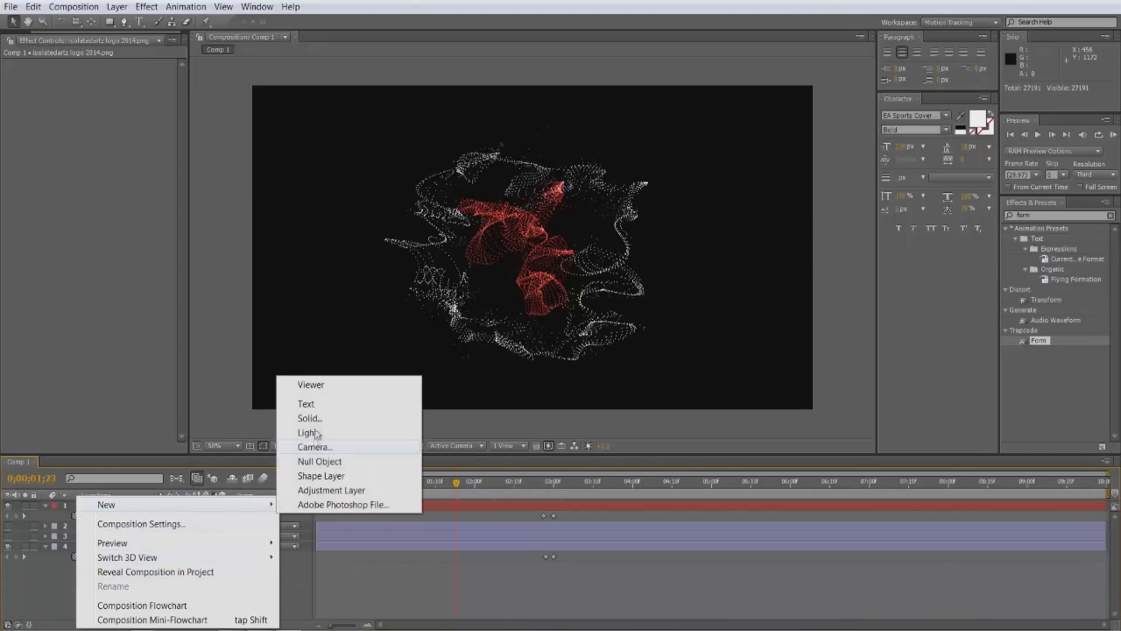
click(343, 418)
key(Return)
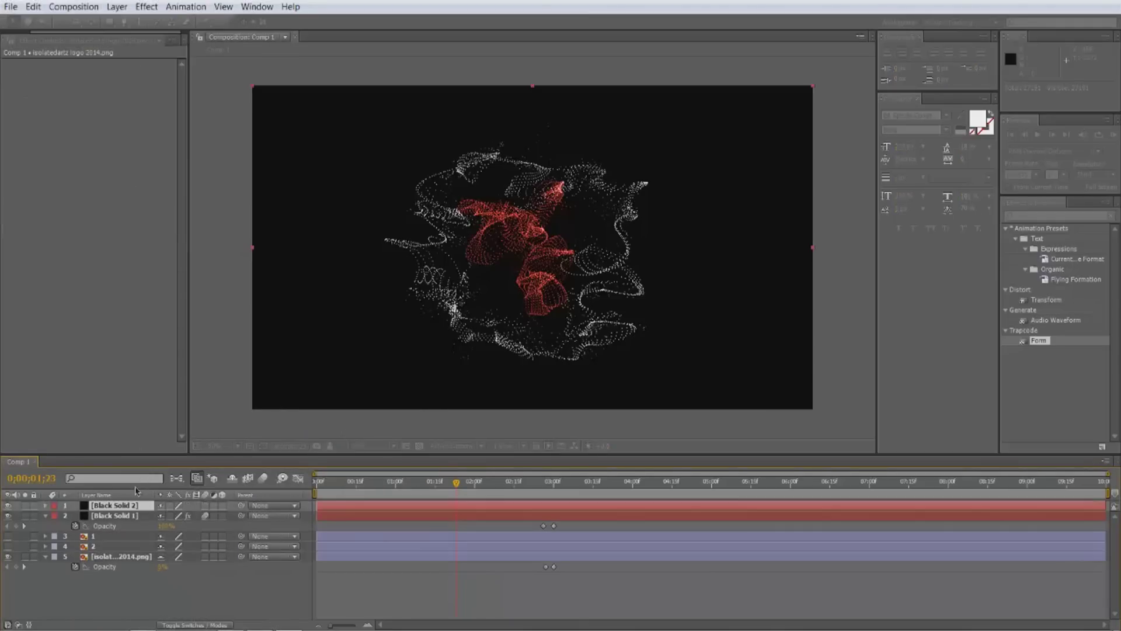
drag(133, 505, 110, 132)
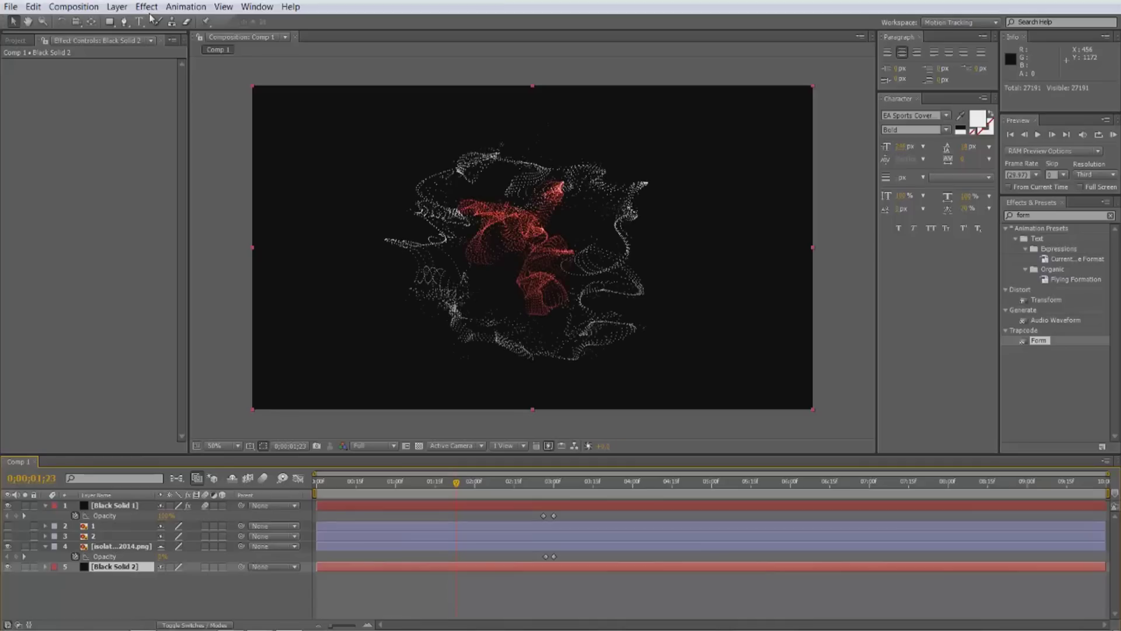
click(147, 7)
mouse_move(241, 108)
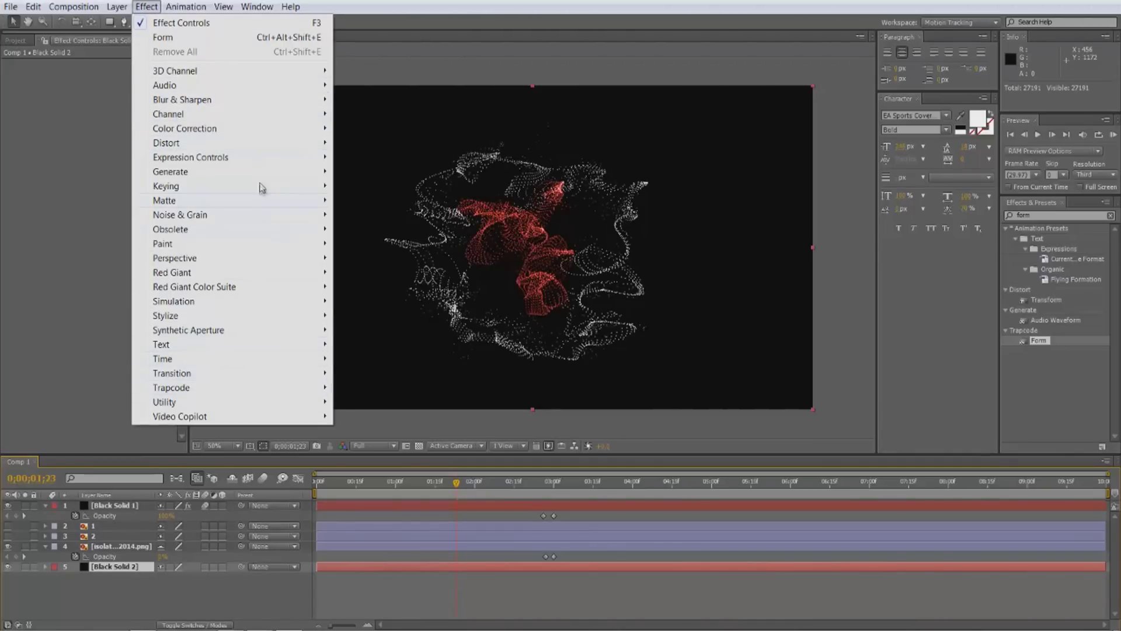
mouse_move(254, 170)
click(363, 459)
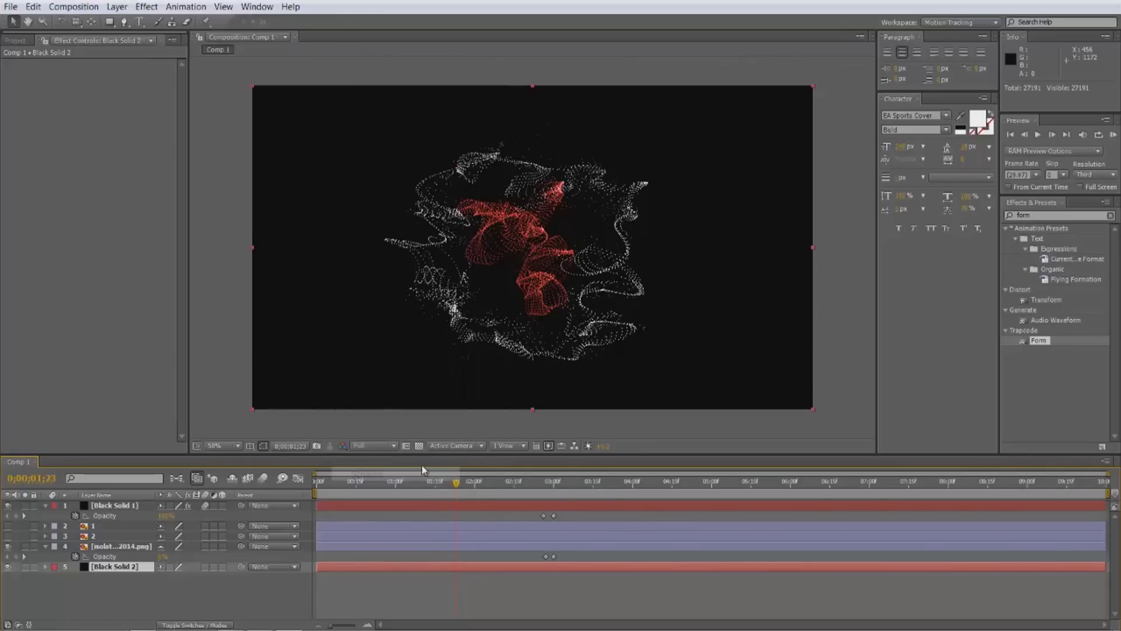
- Apply the Ramp effect to Black Solid 2 and delete its Scribble effect
key(alt+t)
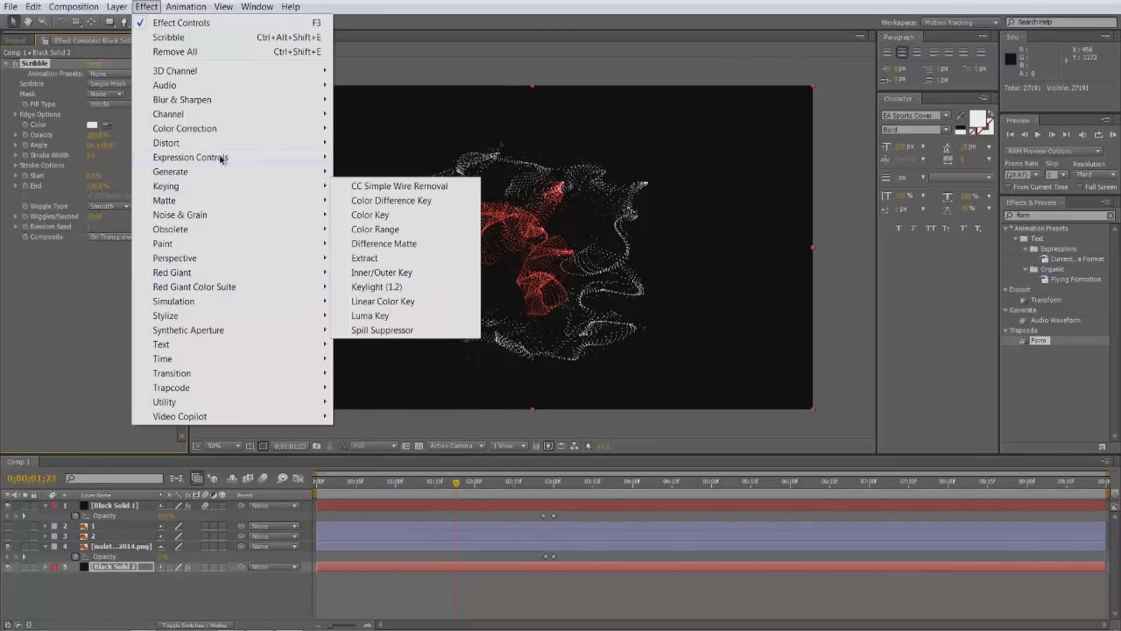
mouse_move(228, 172)
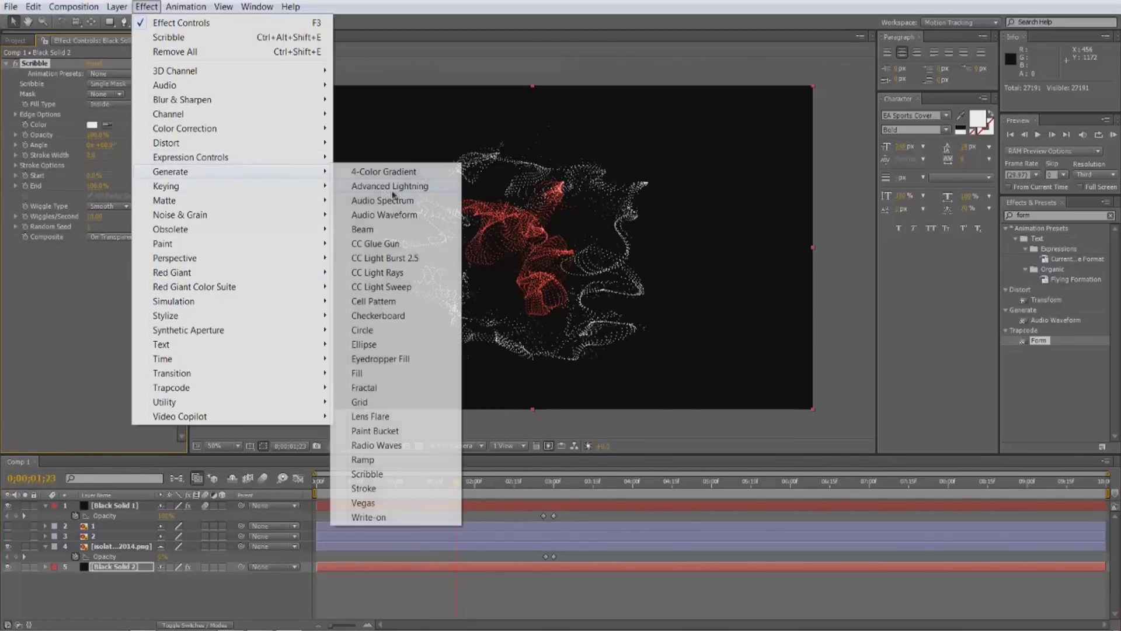
click(418, 458)
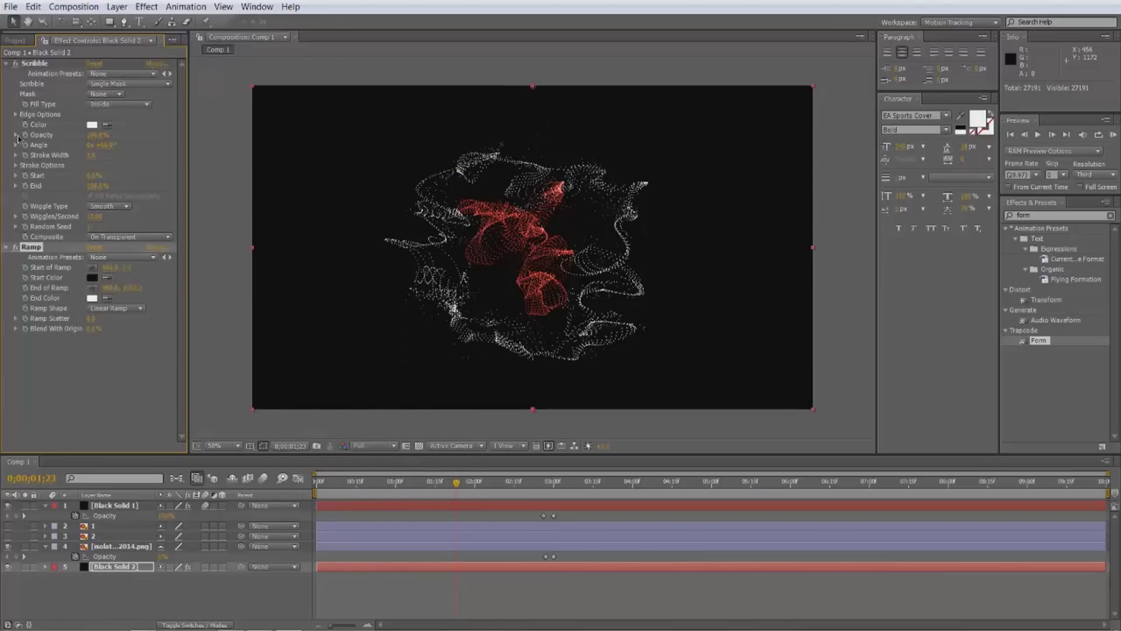
click(37, 64)
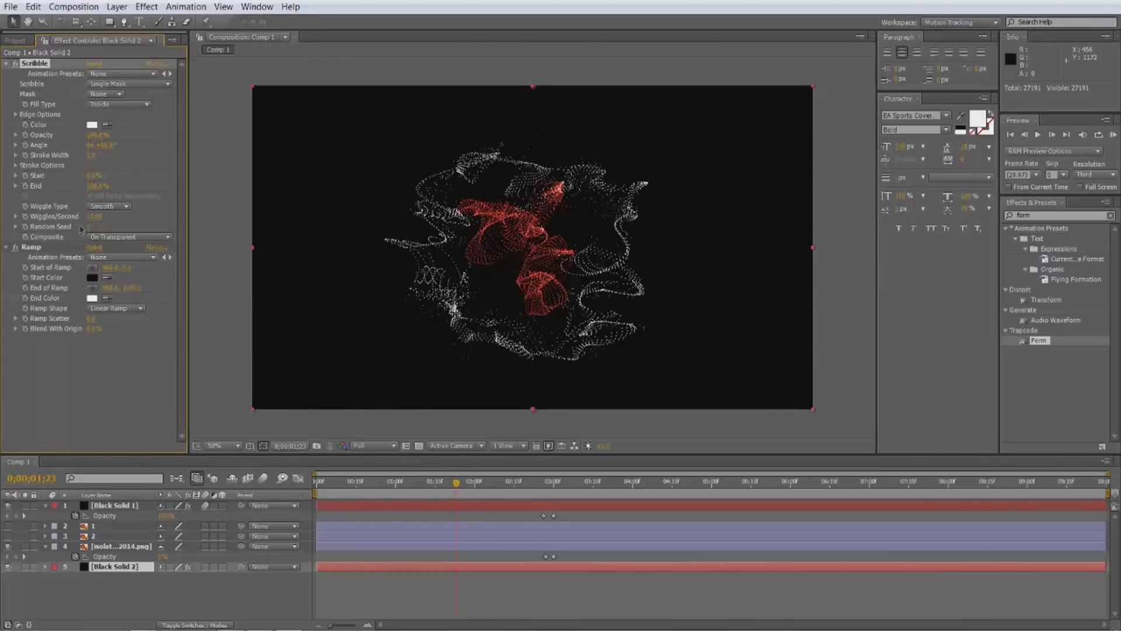
key(Delete)
- Make the ramp a Radial Ramp, shift its end point horizontally to about 1418, and centre its start point at about 958, 544
click(129, 125)
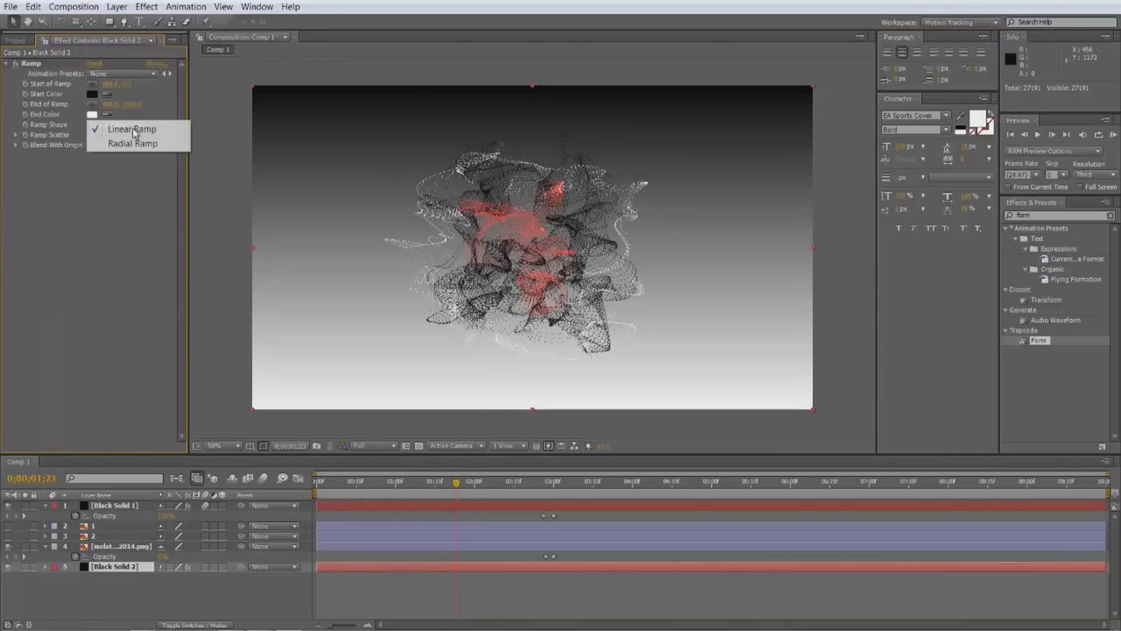
click(132, 147)
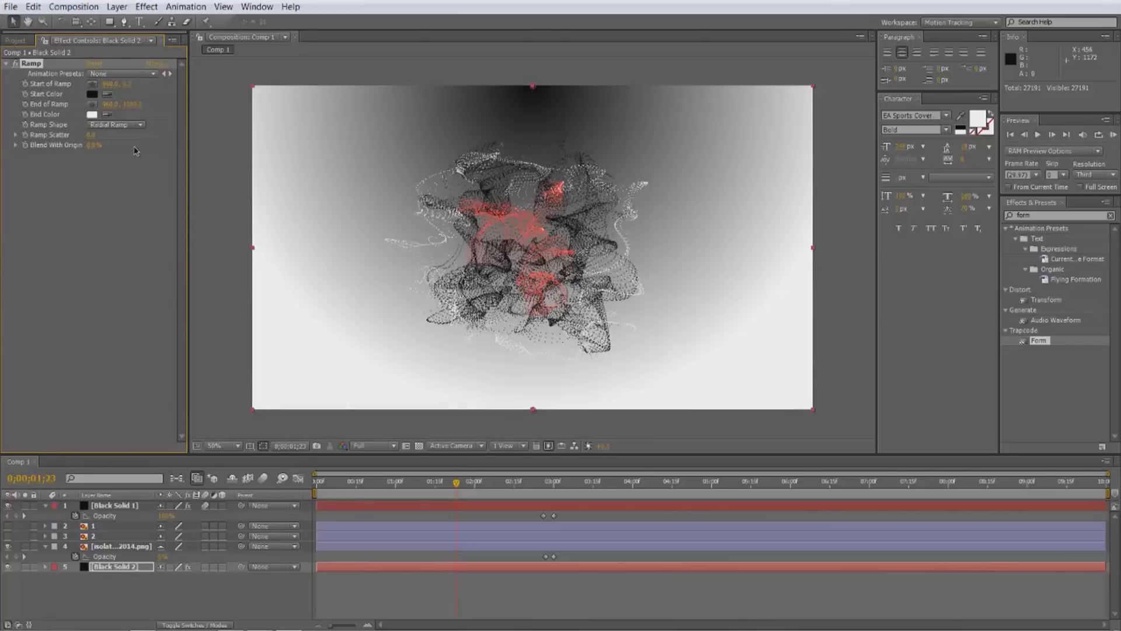
drag(117, 105, 111, 105)
drag(252, 105, 380, 109)
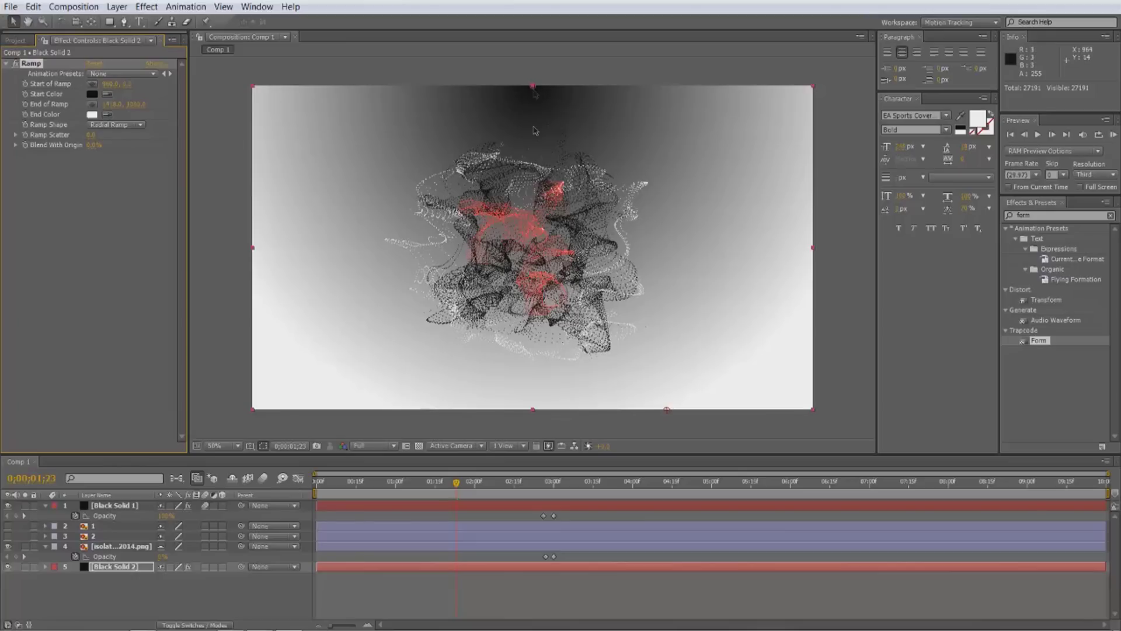
drag(532, 86, 532, 257)
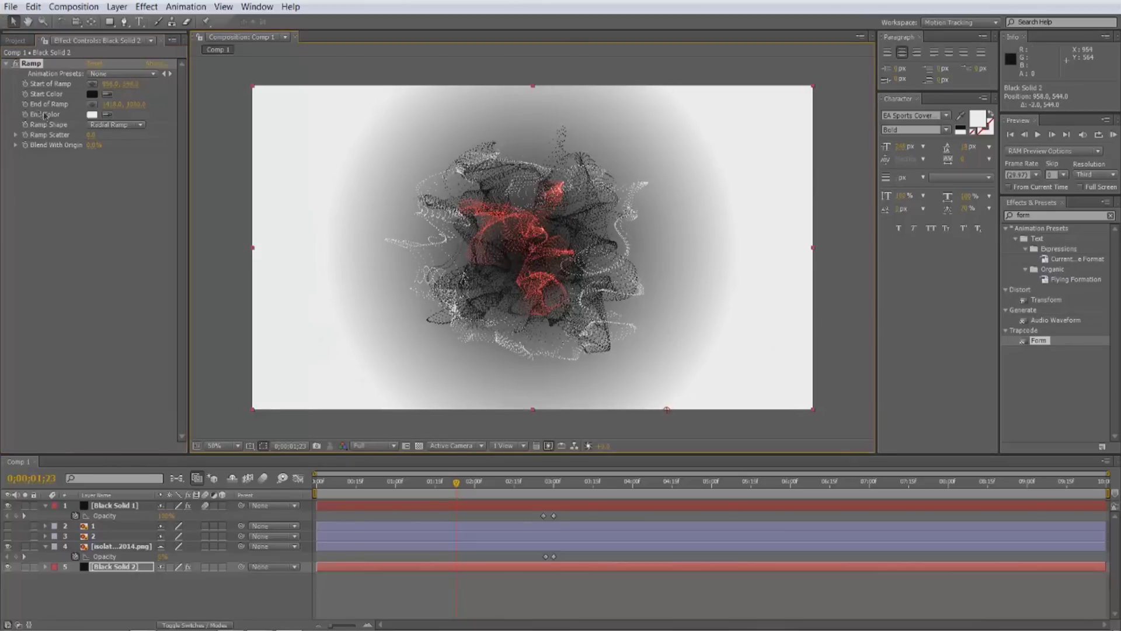
- Set the ramp's End Color to black, 000000
click(92, 116)
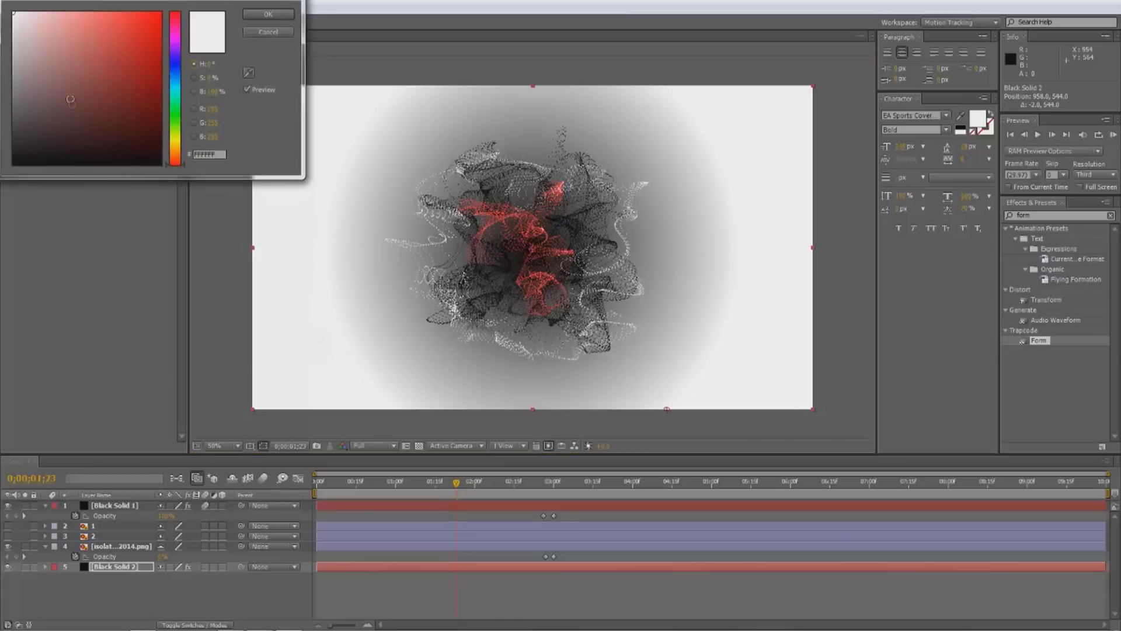
click(105, 87)
text(000000)
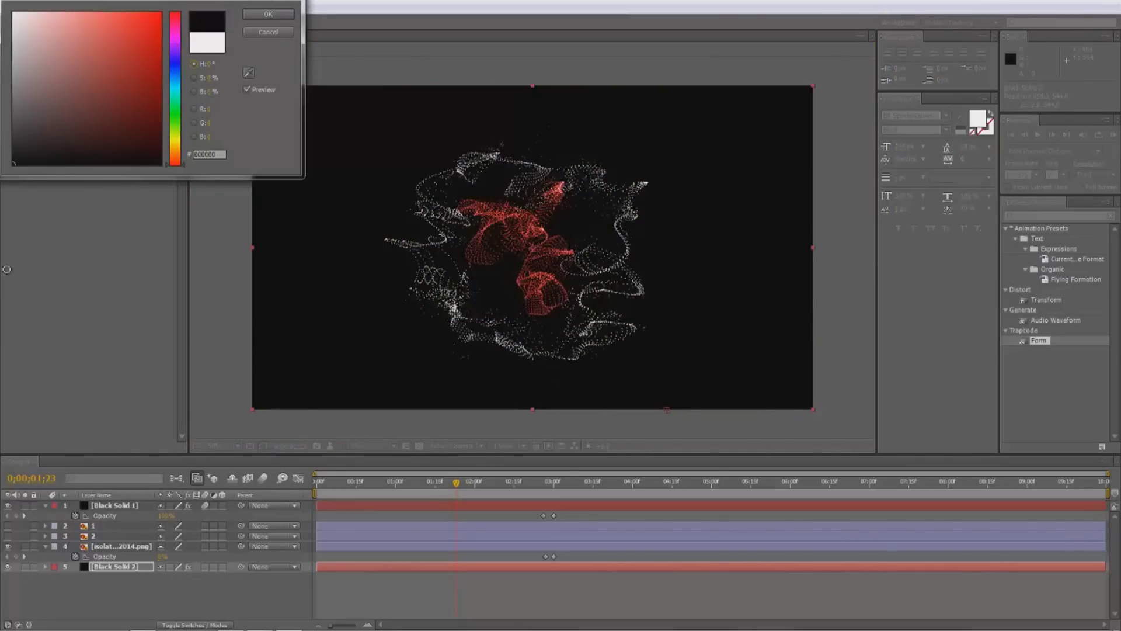
key(Return)
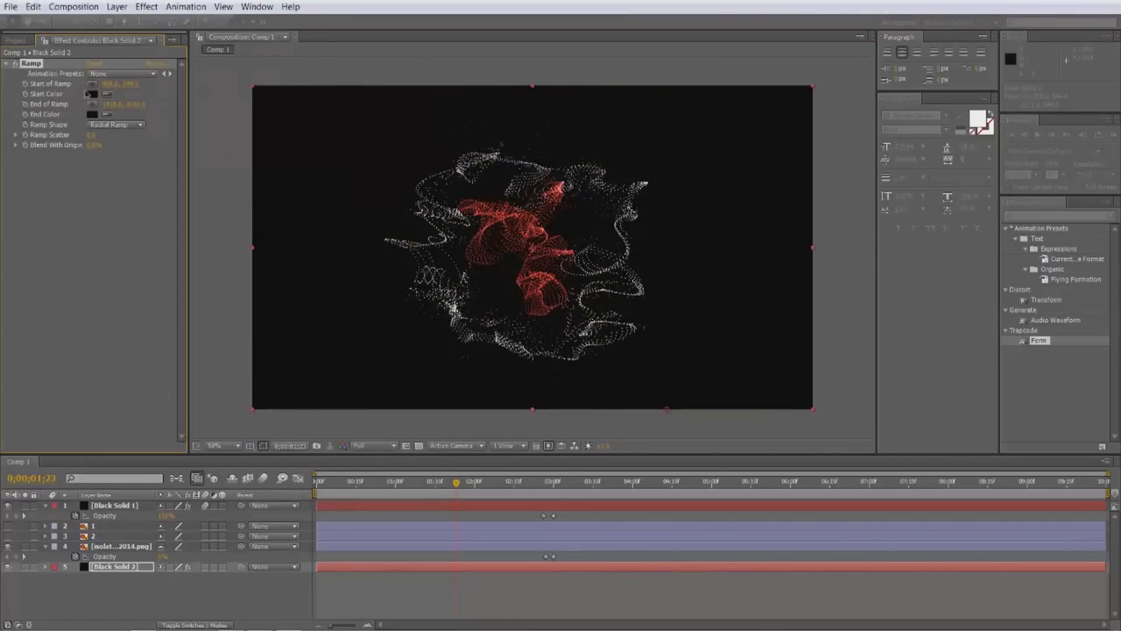
- Set the ramp's Start Color to a near-black red and move the End of Ramp point down beyond the frame
click(92, 96)
click(94, 81)
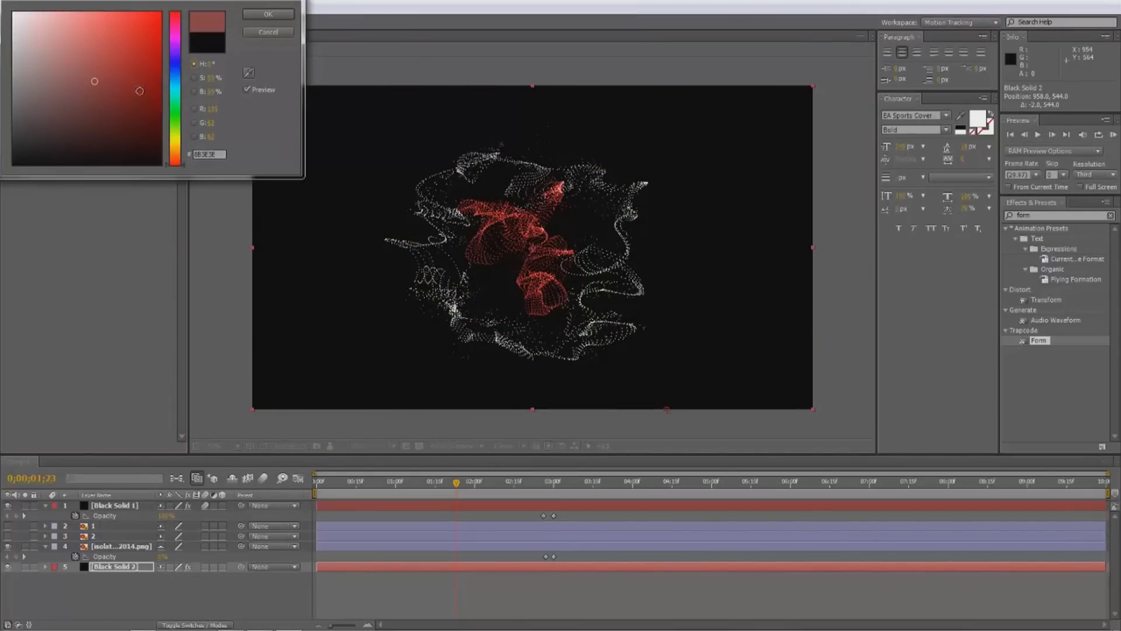
click(165, 157)
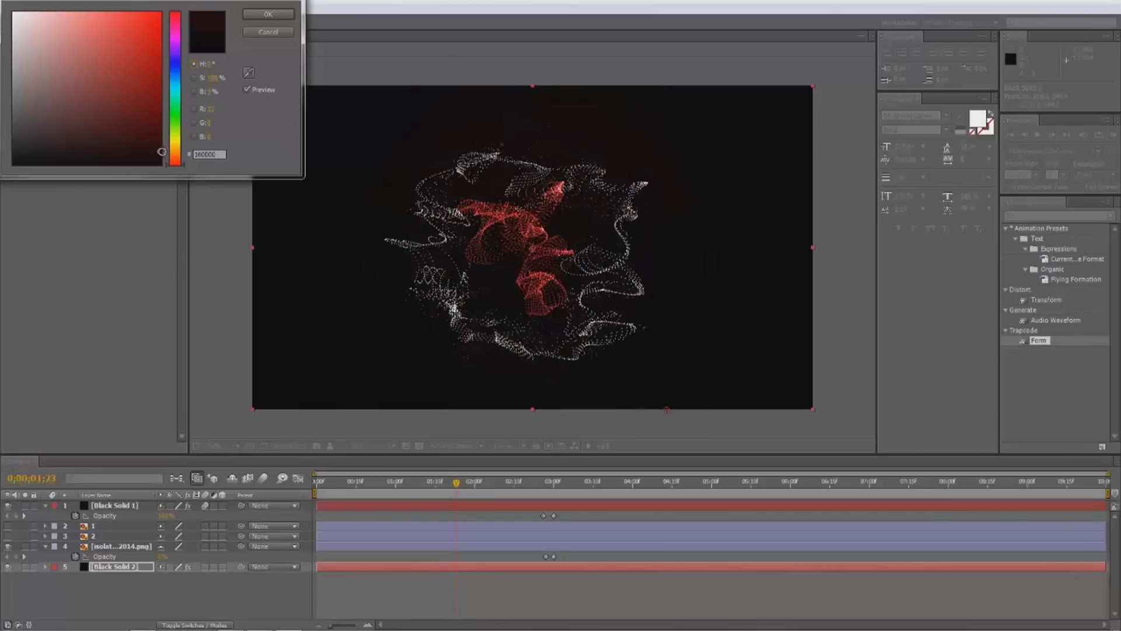
drag(168, 157, 173, 156)
key(Return)
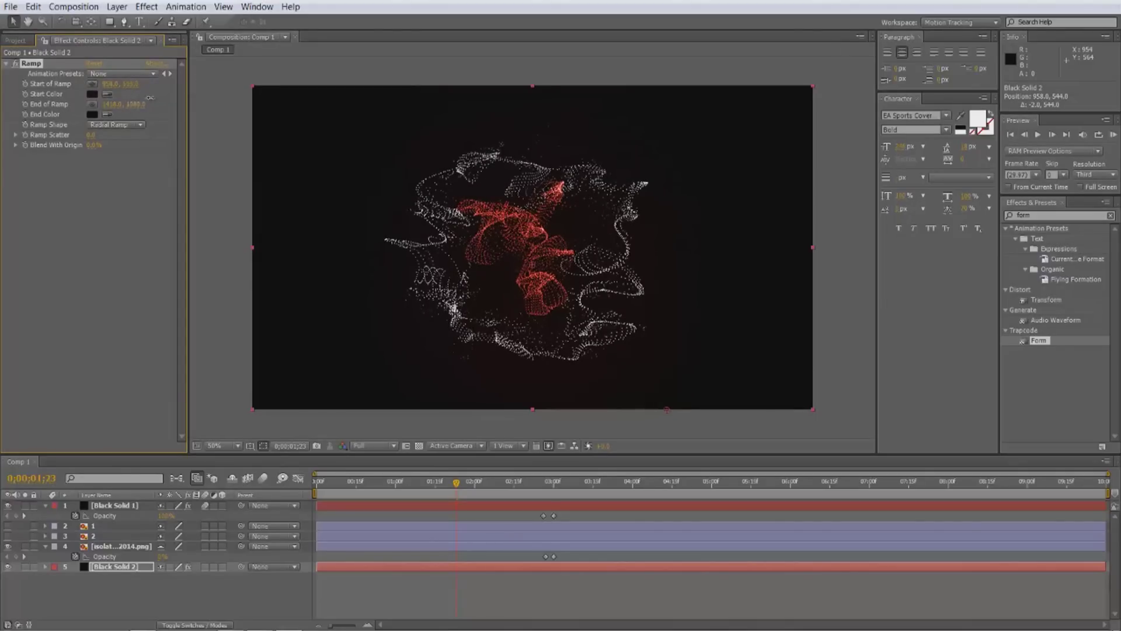
drag(220, 102, 355, 103)
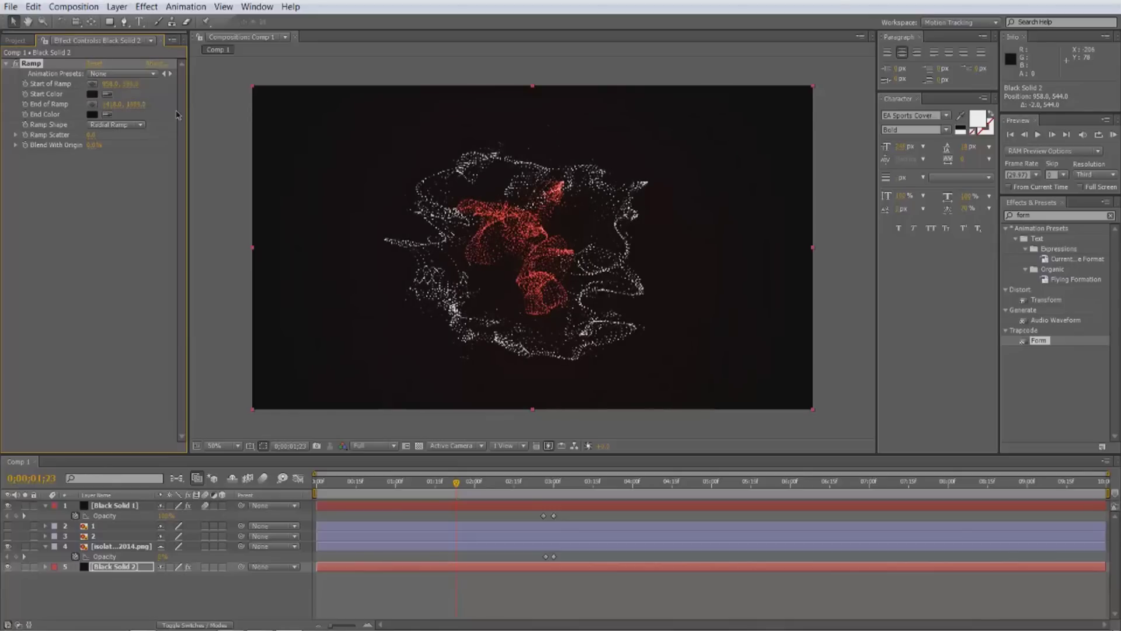
- Readjust the ramp's Start Color, trying brighter red and orange shades before settling on a subtle dark red
click(92, 94)
drag(161, 155, 176, 139)
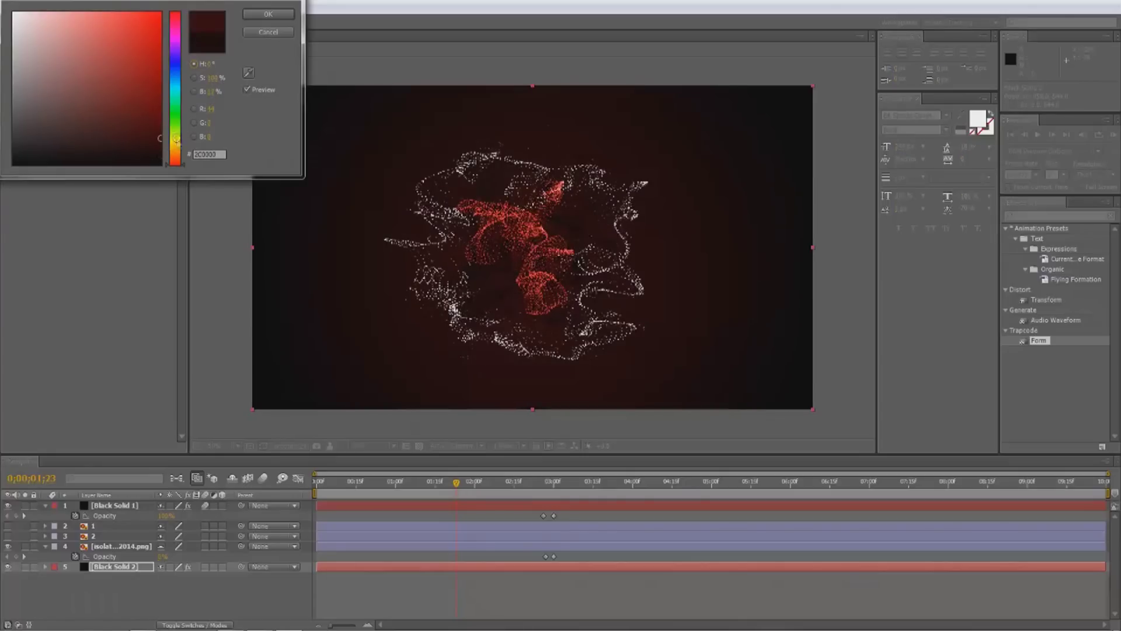
drag(138, 142, 174, 150)
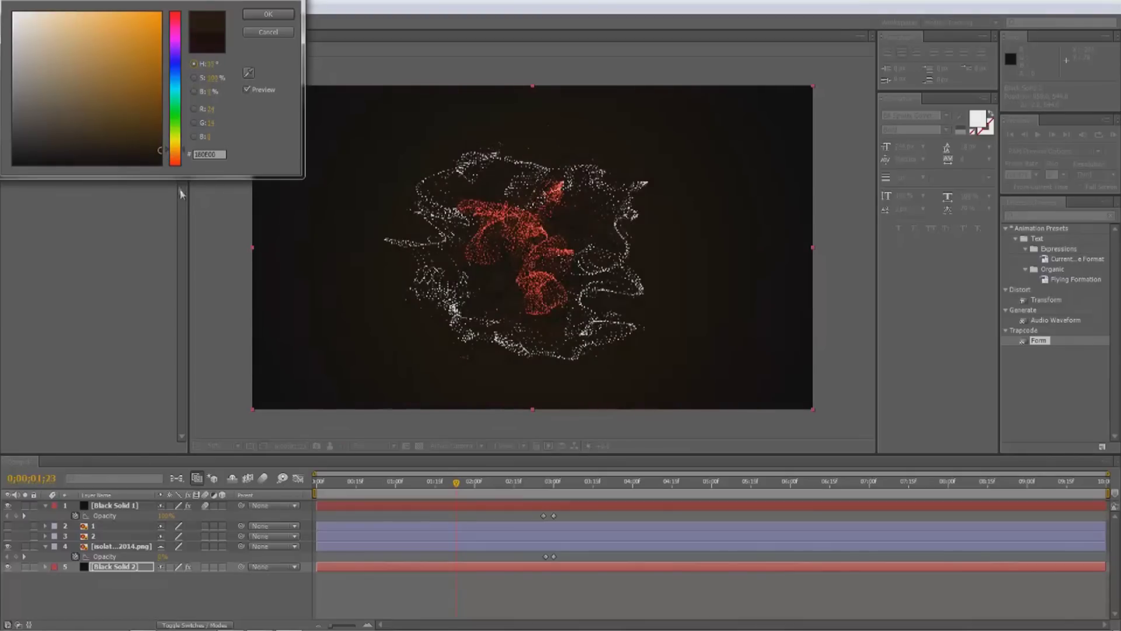
drag(180, 189, 182, 186)
key(Return)
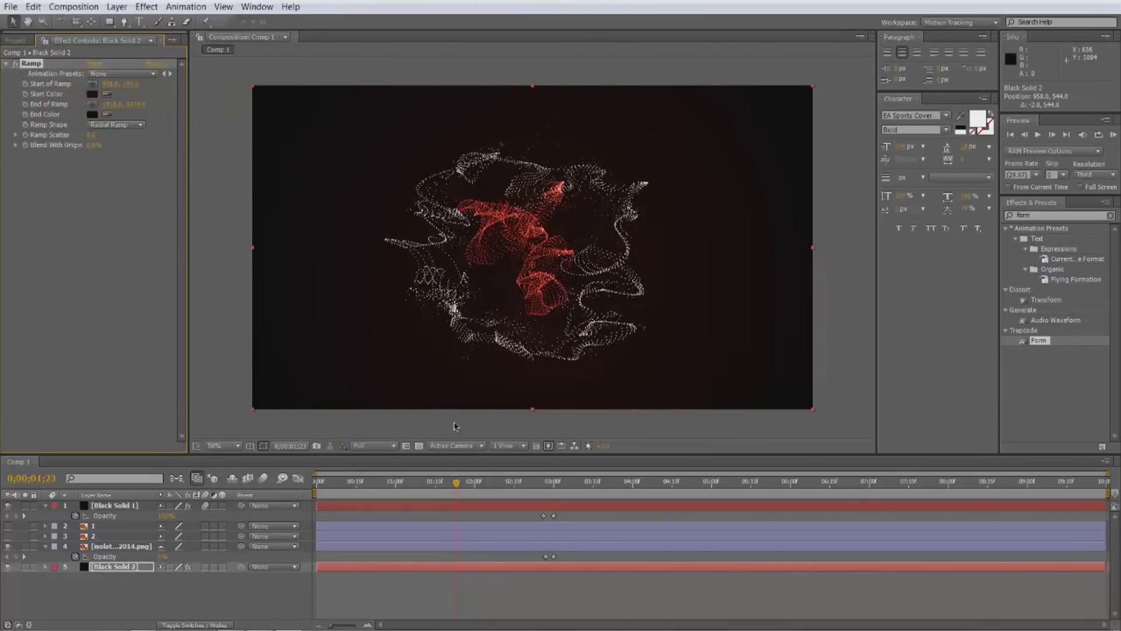
- Inspect the particle-to-logo crossfade over the new background from 0;00;02;27 to 0;00;02;29
click(535, 486)
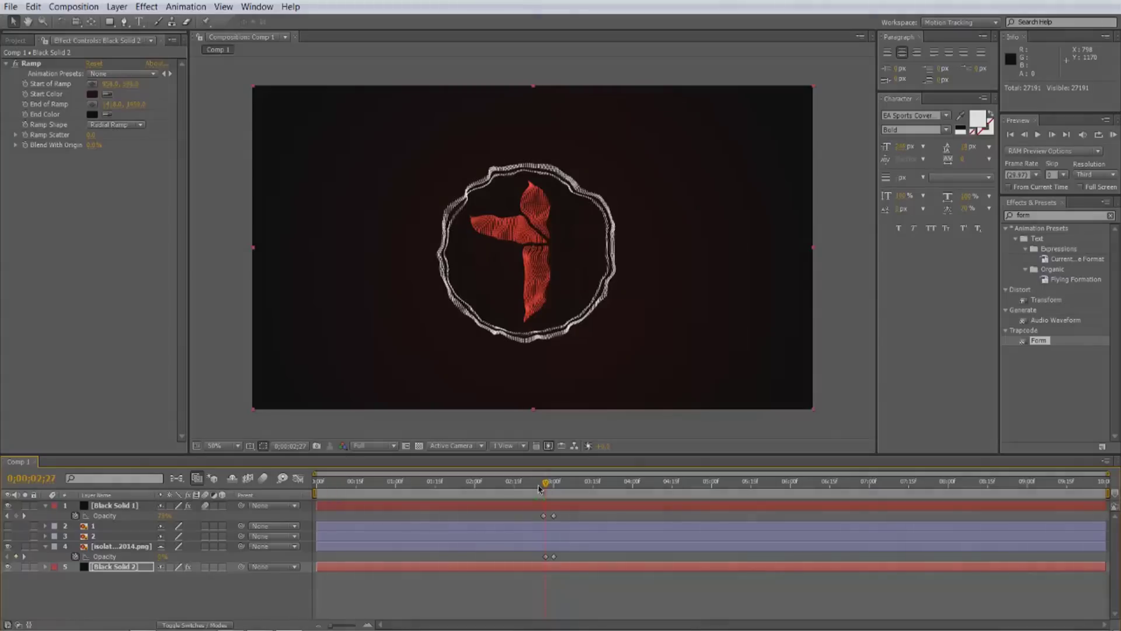
key(Page_Down)
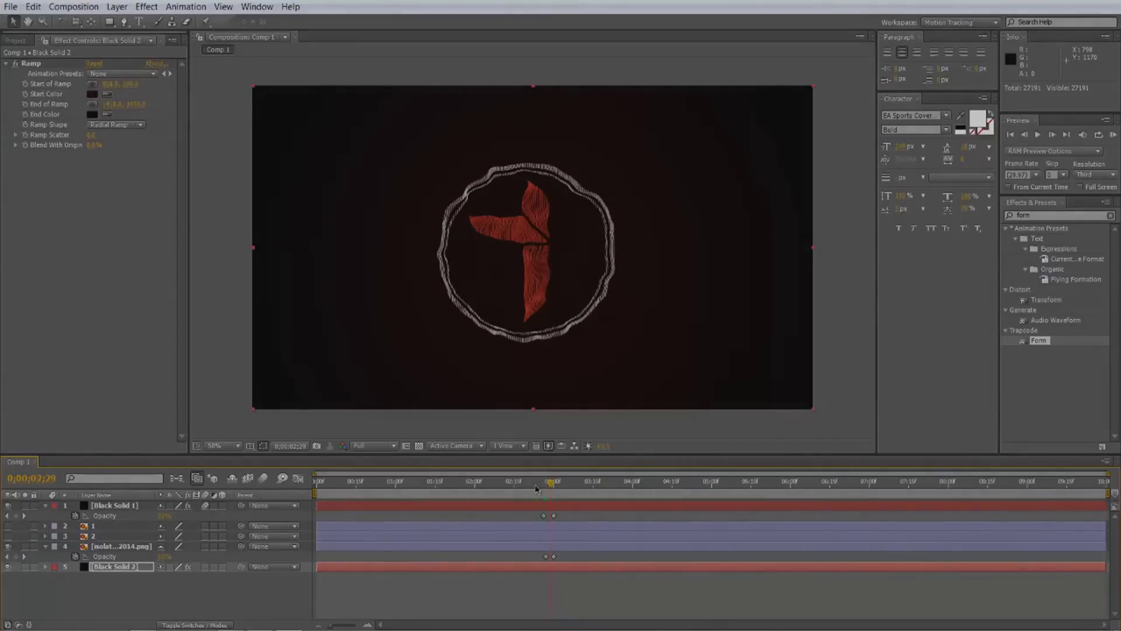